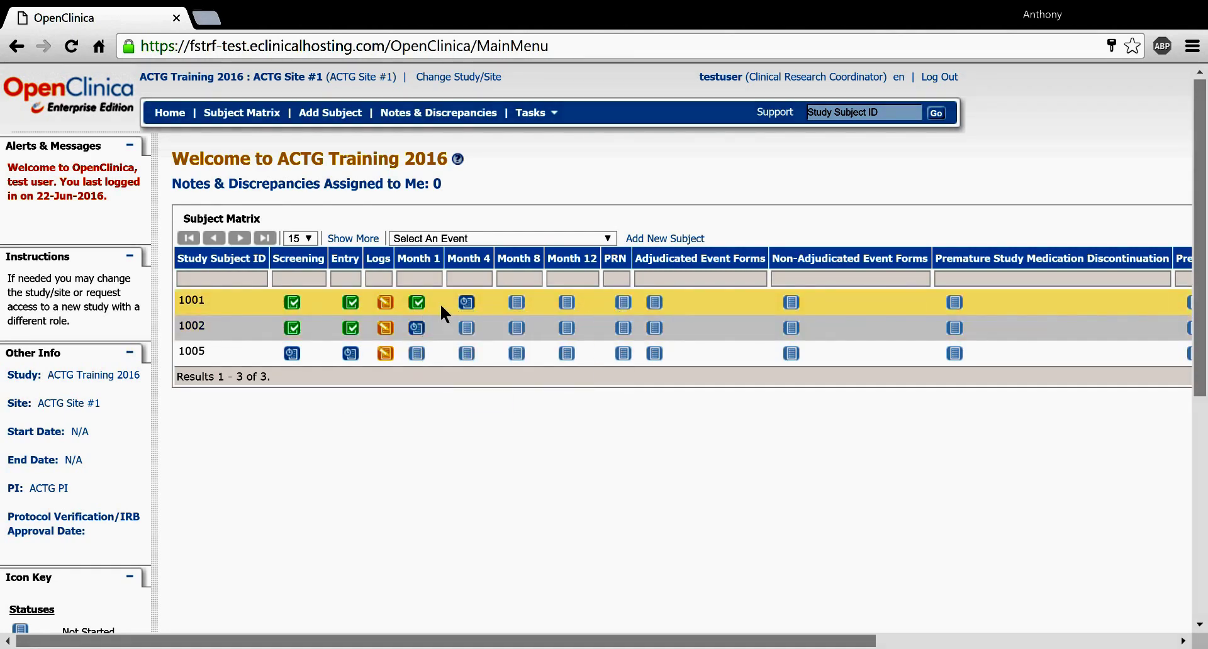
Step: Collapse the Other Info and Instructions sidebar sections and examine the Data Entry Started status in the Icon Key
mouse_move(466, 309)
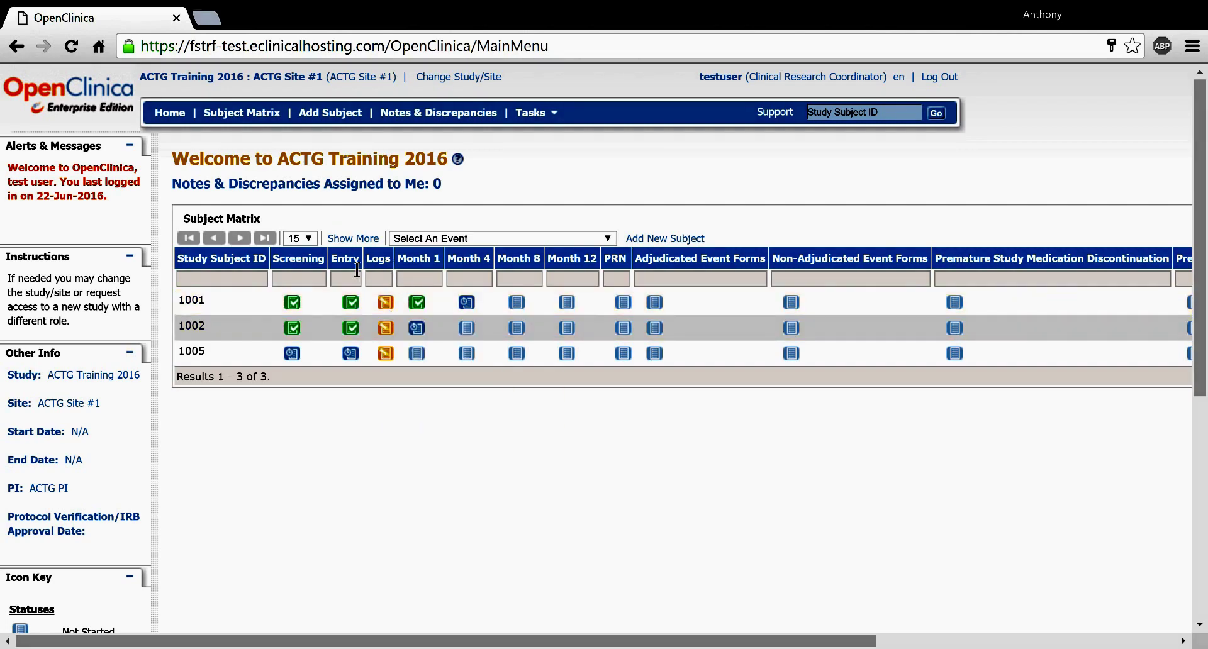
mouse_move(385, 353)
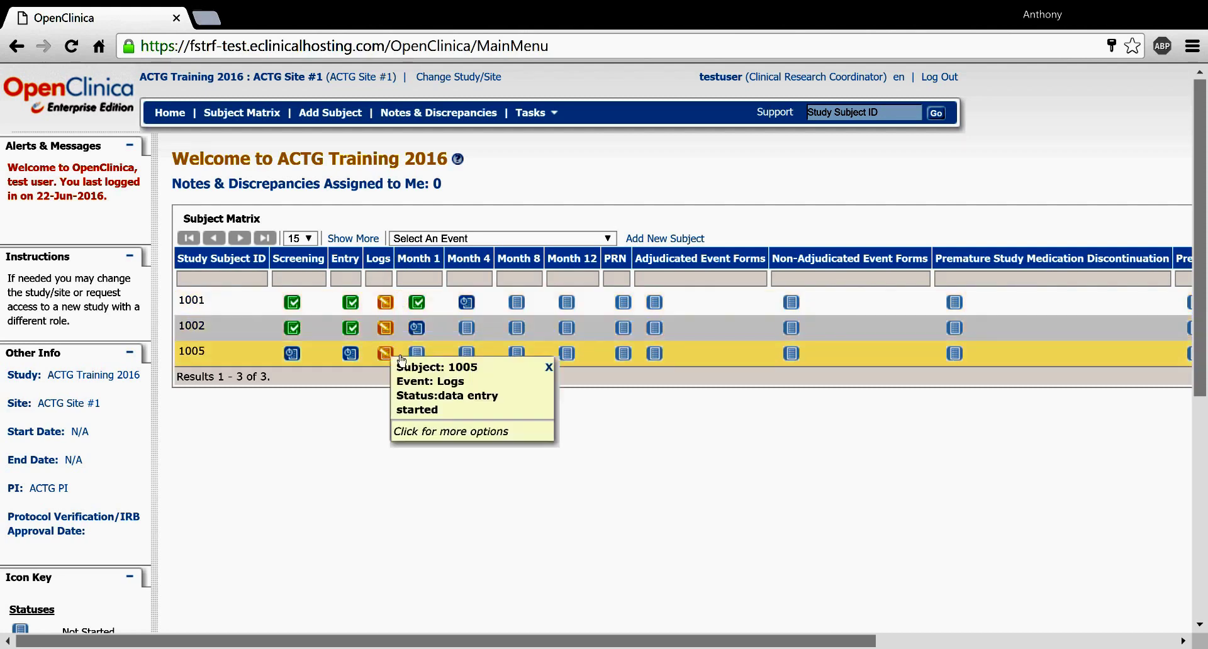
click(130, 353)
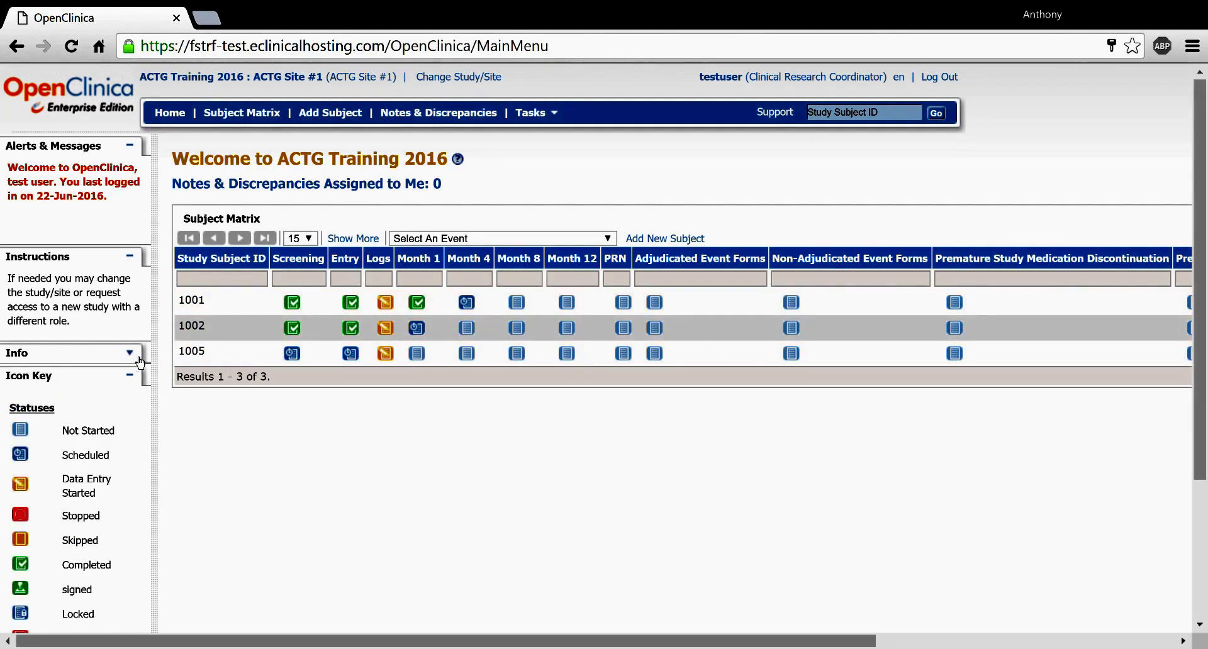
click(129, 257)
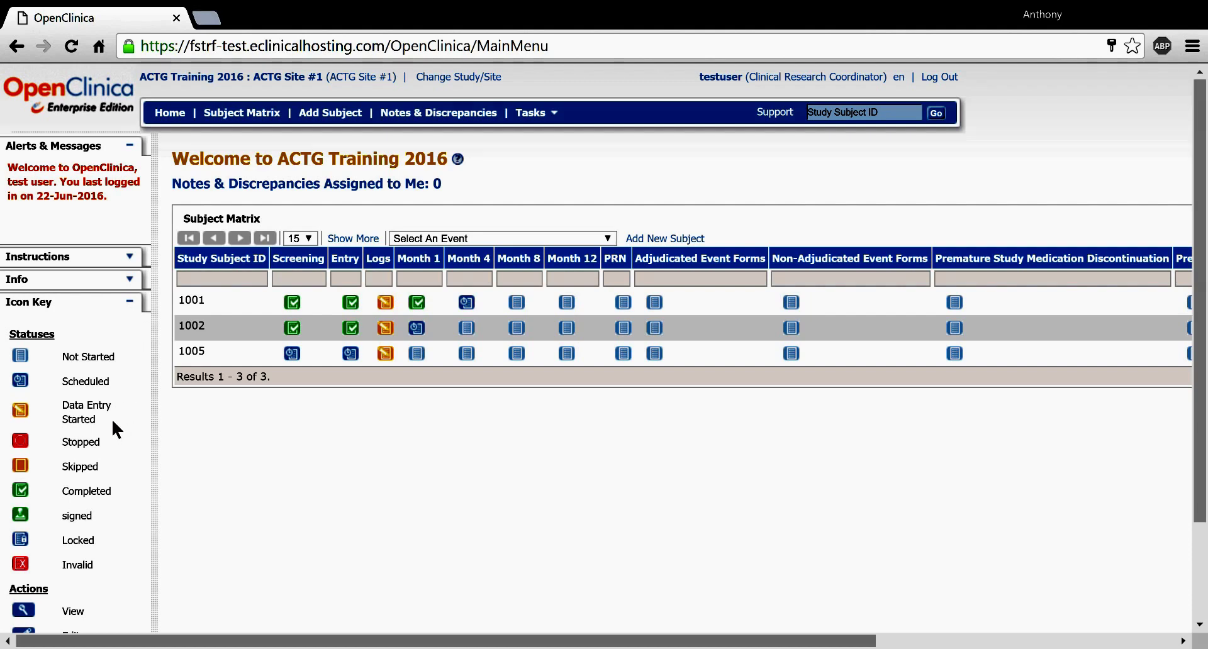
drag(108, 427, 61, 415)
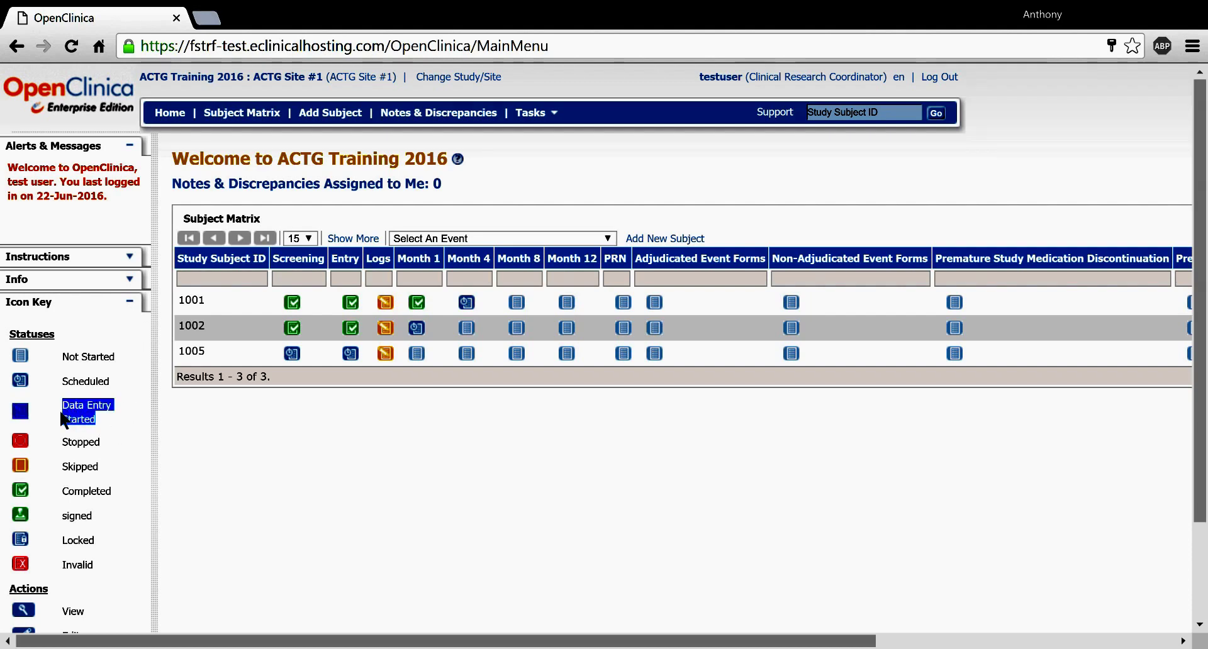
click(115, 418)
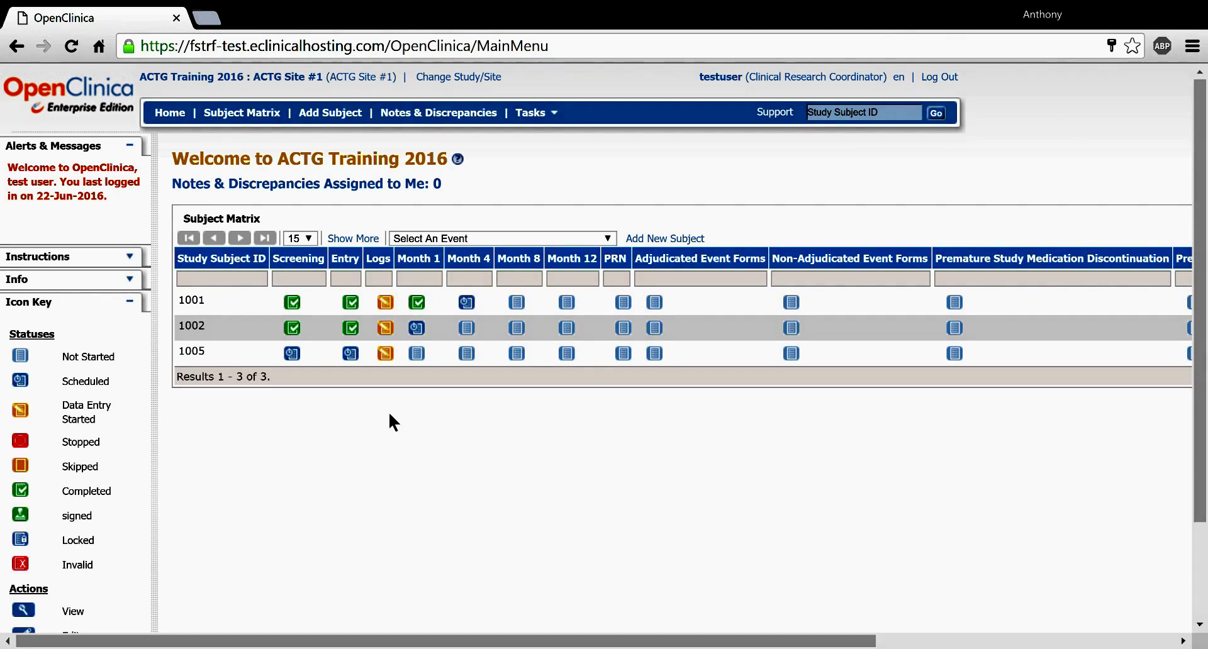
Step: Open the Logs event of subject 1005 to view and enter data
mouse_move(386, 356)
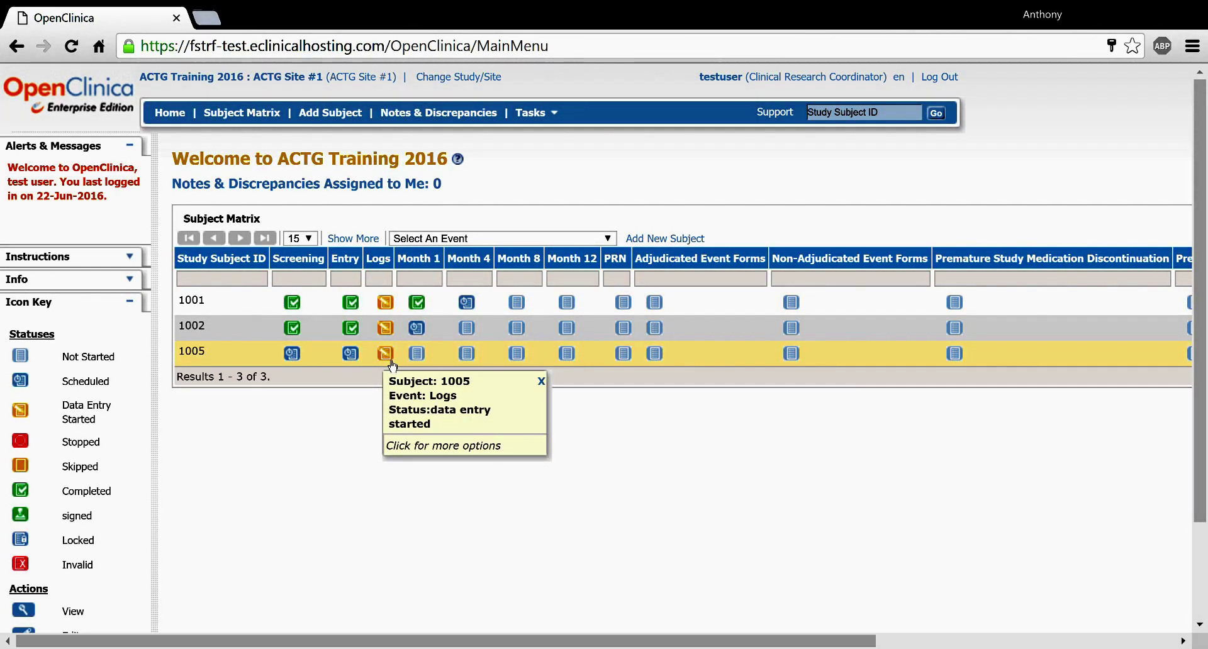
click(392, 363)
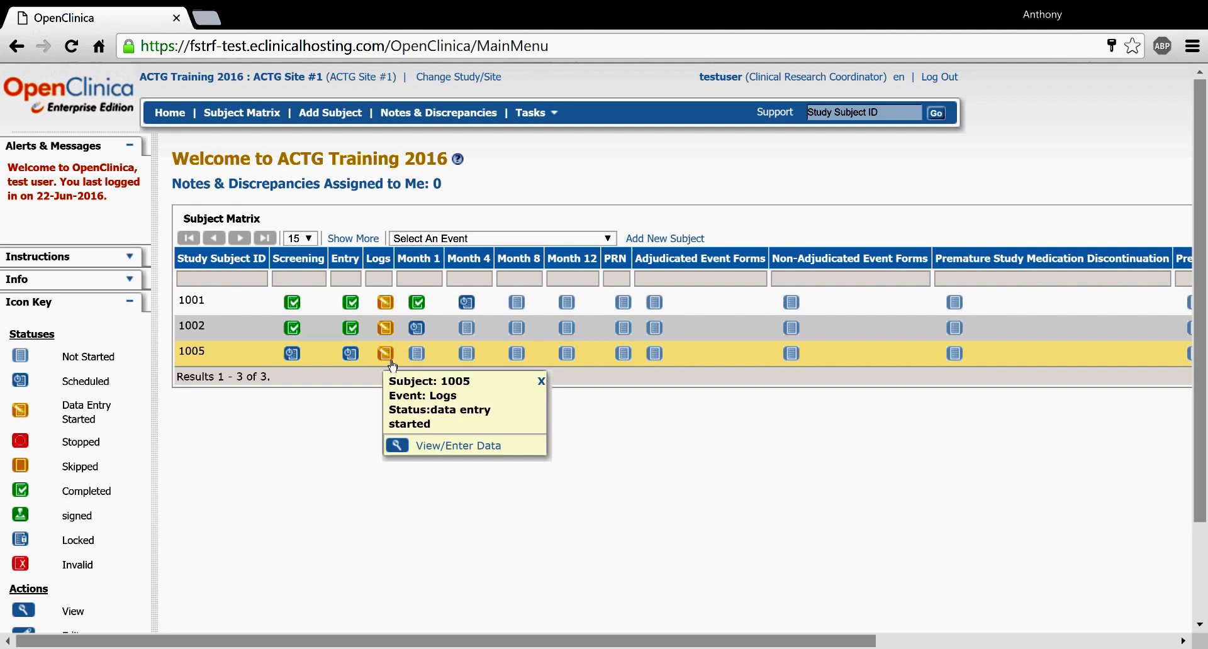
click(468, 451)
scroll(595, 382, down, 3)
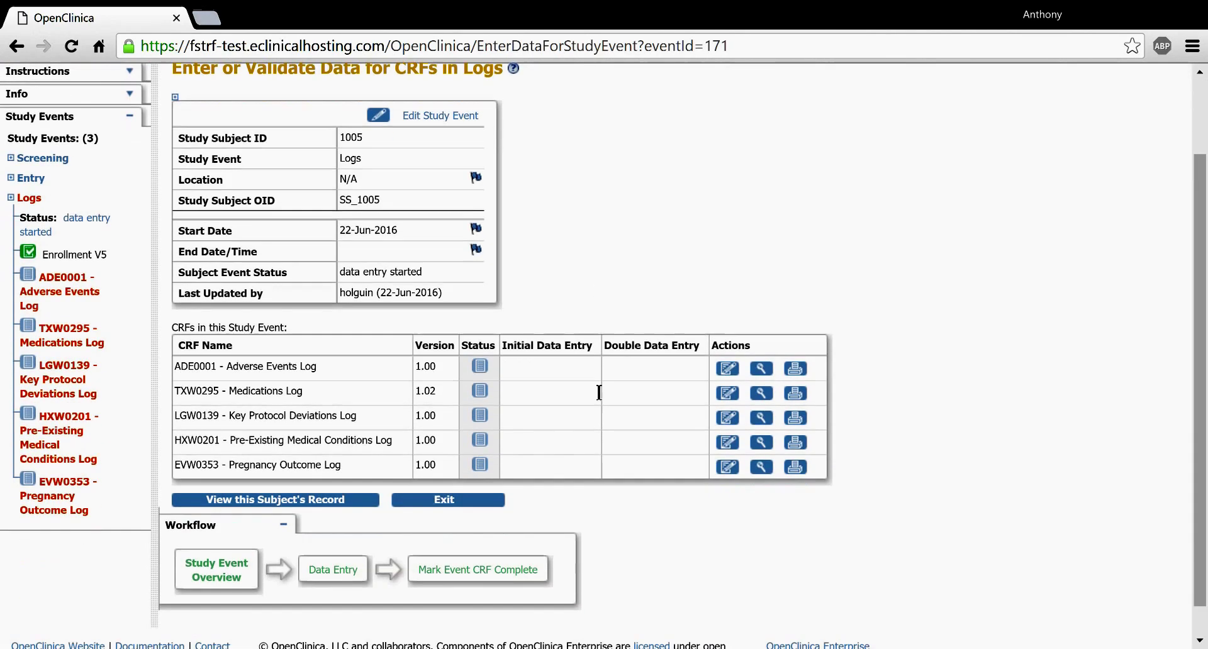
scroll(885, 398, up, 2)
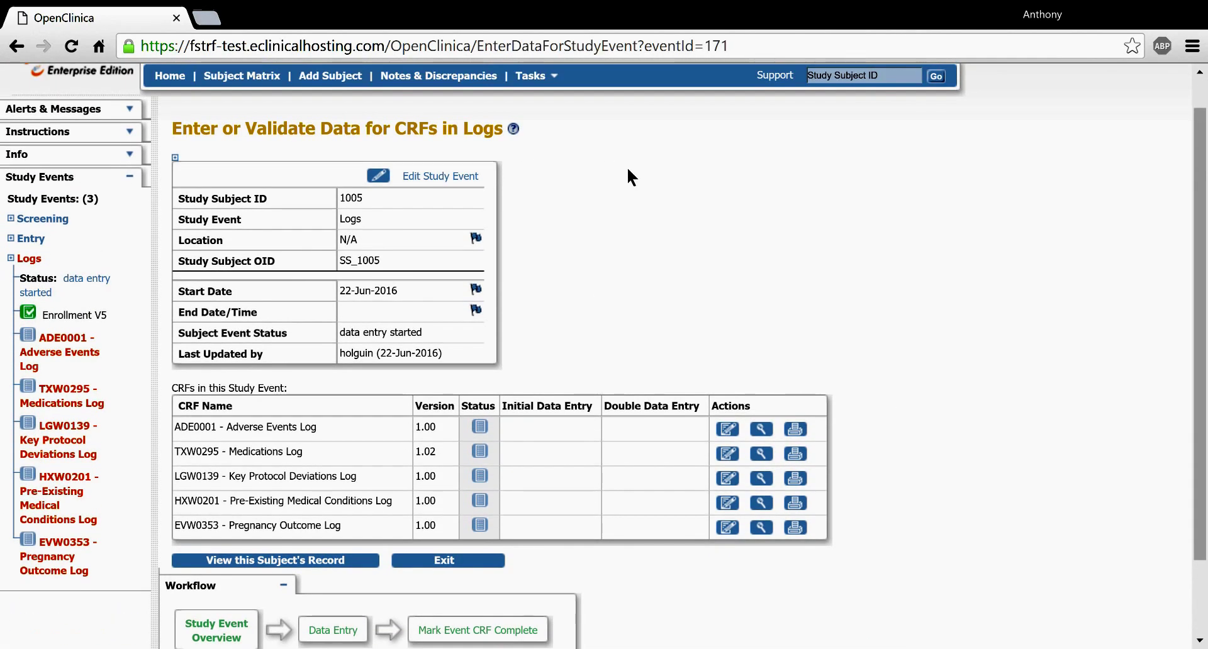
Step: Collapse the study event details shown above the list of CRFs in the Logs event
drag(515, 350, 195, 149)
click(315, 167)
click(186, 173)
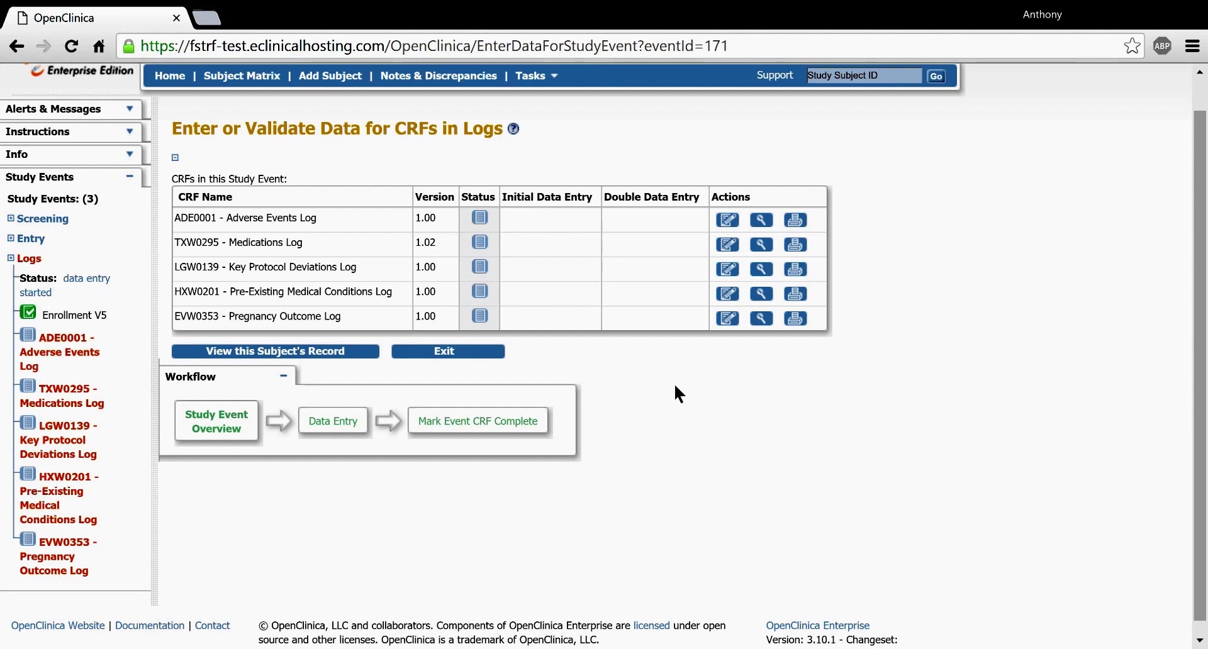
scroll(674, 384, up, 1)
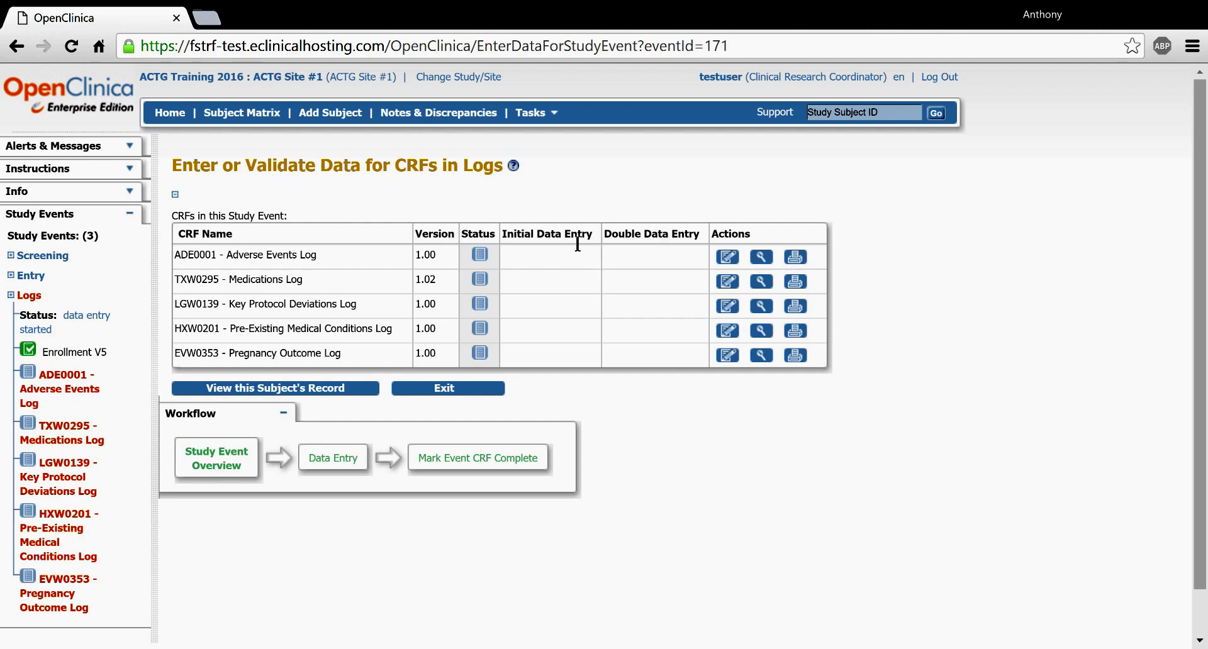
Step: Open the ADE0001 - Adverse Events Log for data entry
drag(632, 237, 653, 259)
click(663, 269)
click(728, 258)
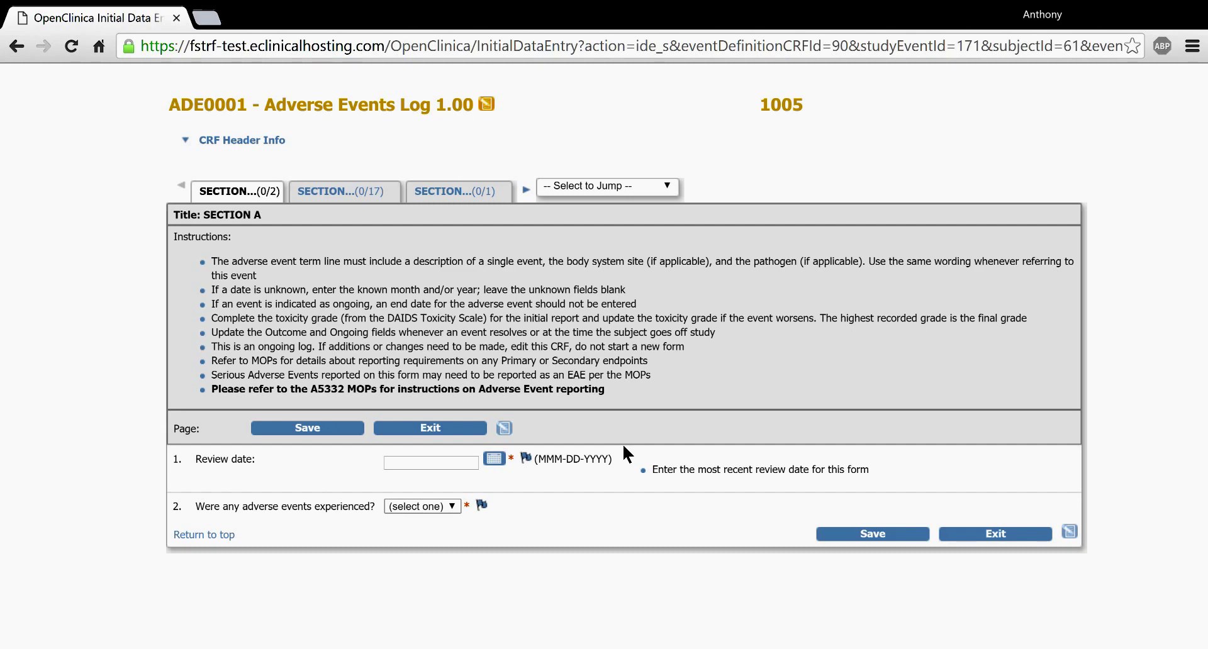
Step: Examine Section A's instructions, its two questions and their required-field markers
click(421, 505)
click(545, 499)
click(462, 469)
click(193, 248)
drag(191, 244, 666, 385)
click(666, 395)
drag(178, 497, 93, 486)
click(213, 471)
double_click(517, 464)
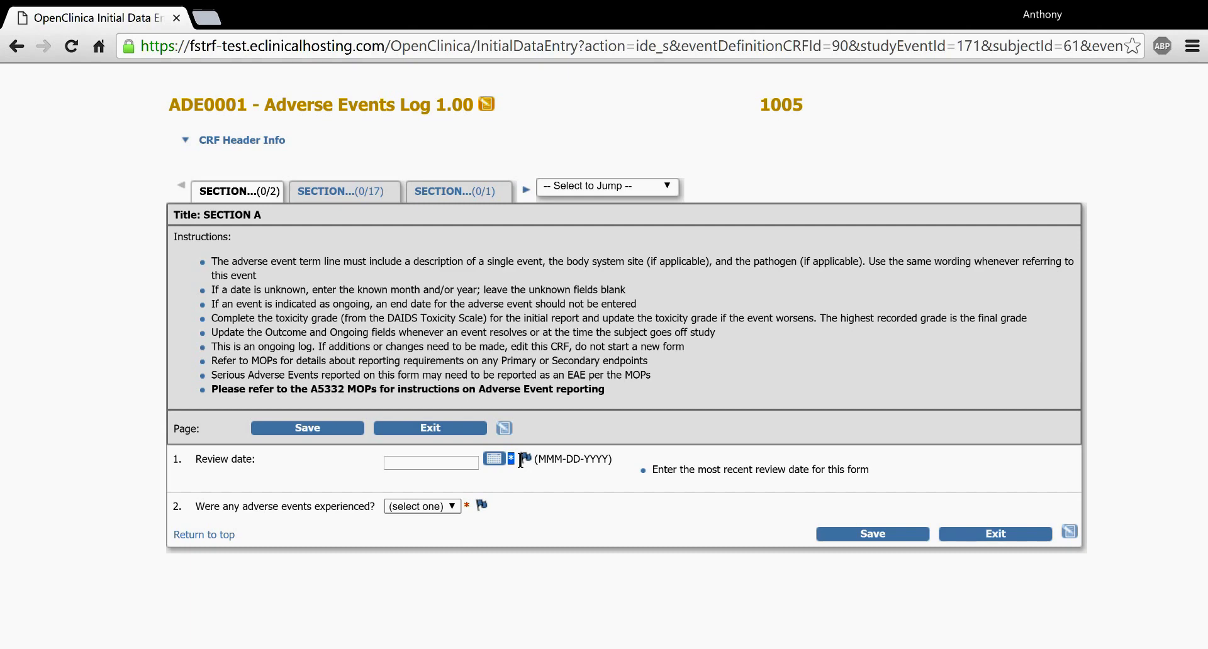
double_click(469, 507)
Step: Fill in Section A with review date 22-Jun-2016 and No for adverse events experienced, and save it
click(502, 463)
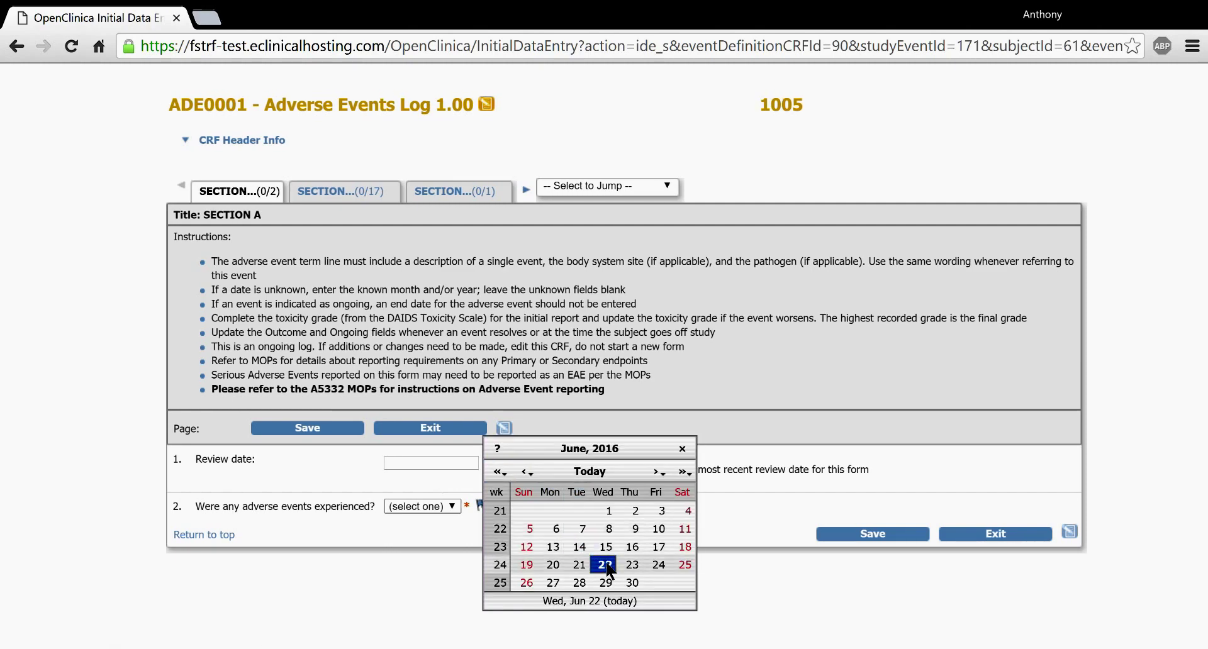
click(605, 566)
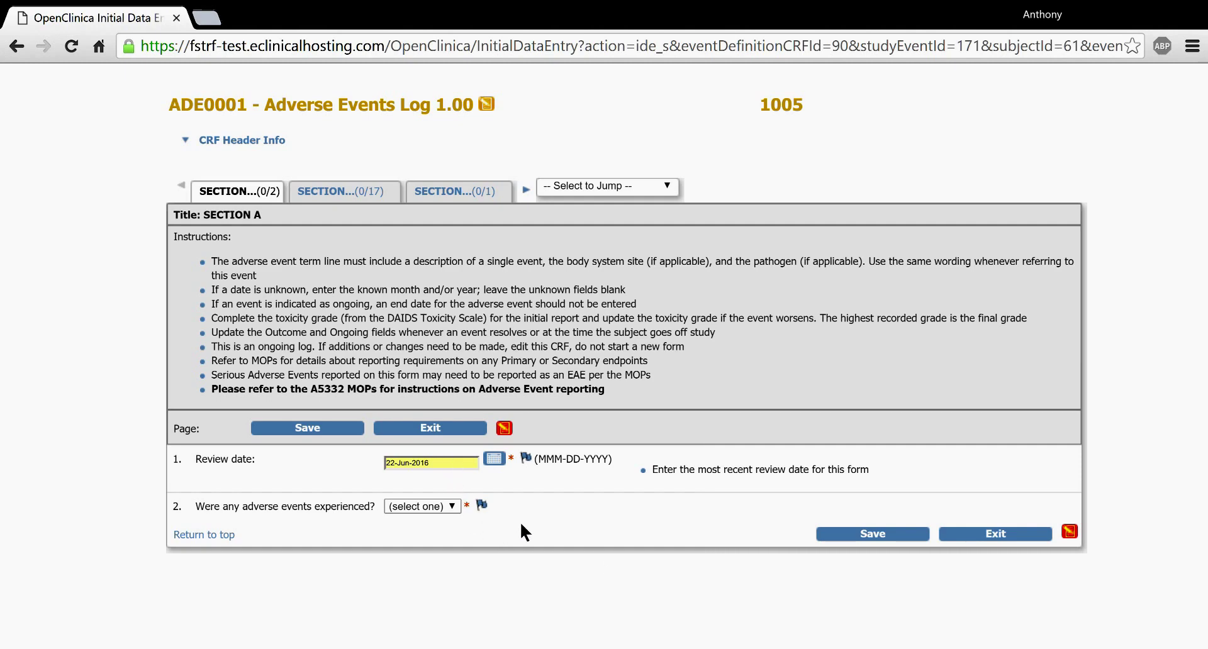
drag(521, 524, 539, 521)
click(577, 516)
key(n)
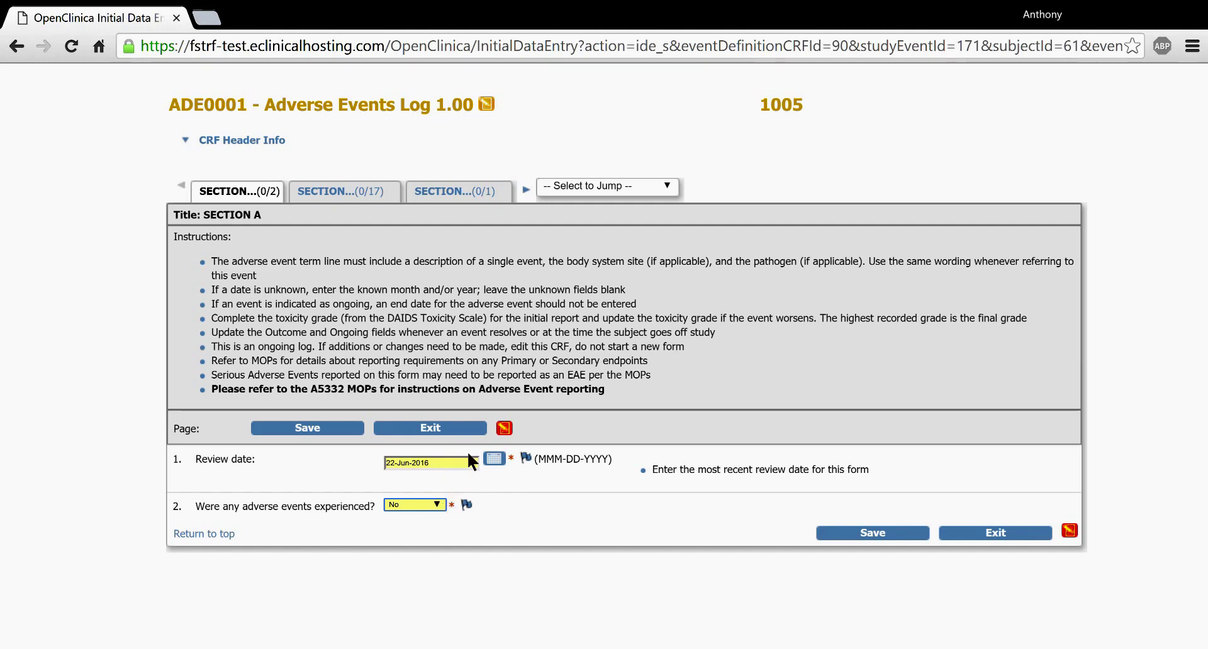
click(547, 501)
click(871, 532)
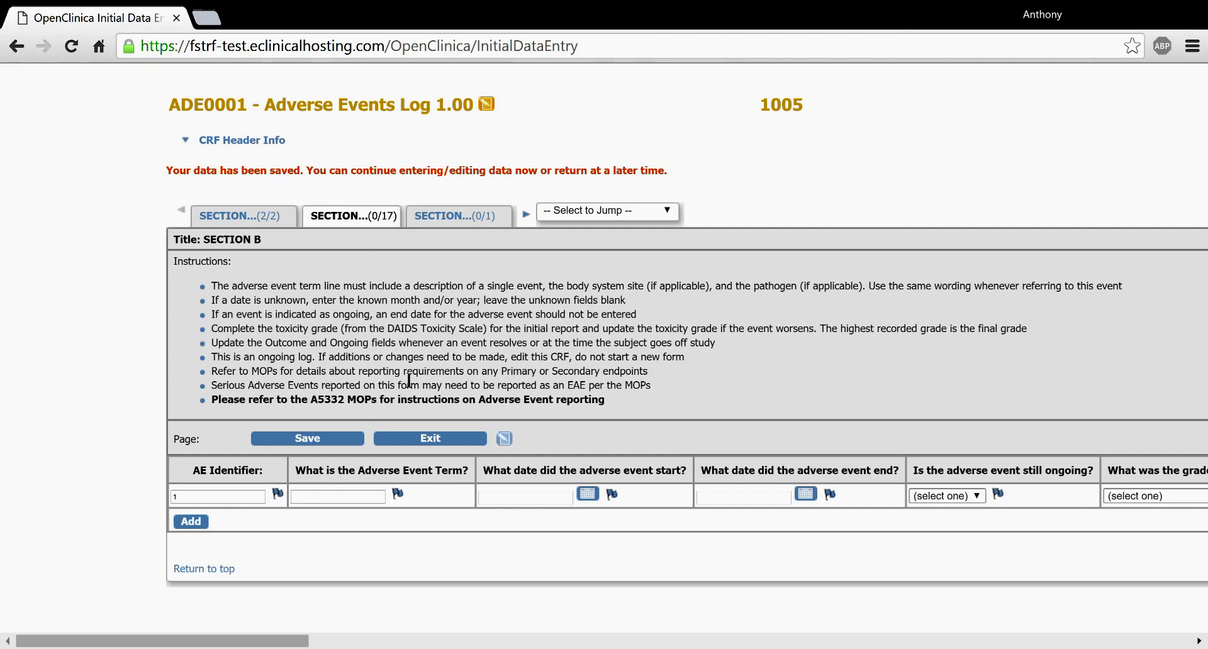
Step: Review the Section B instructions and add four blank rows to the adverse event table, making five in total
drag(212, 286, 719, 400)
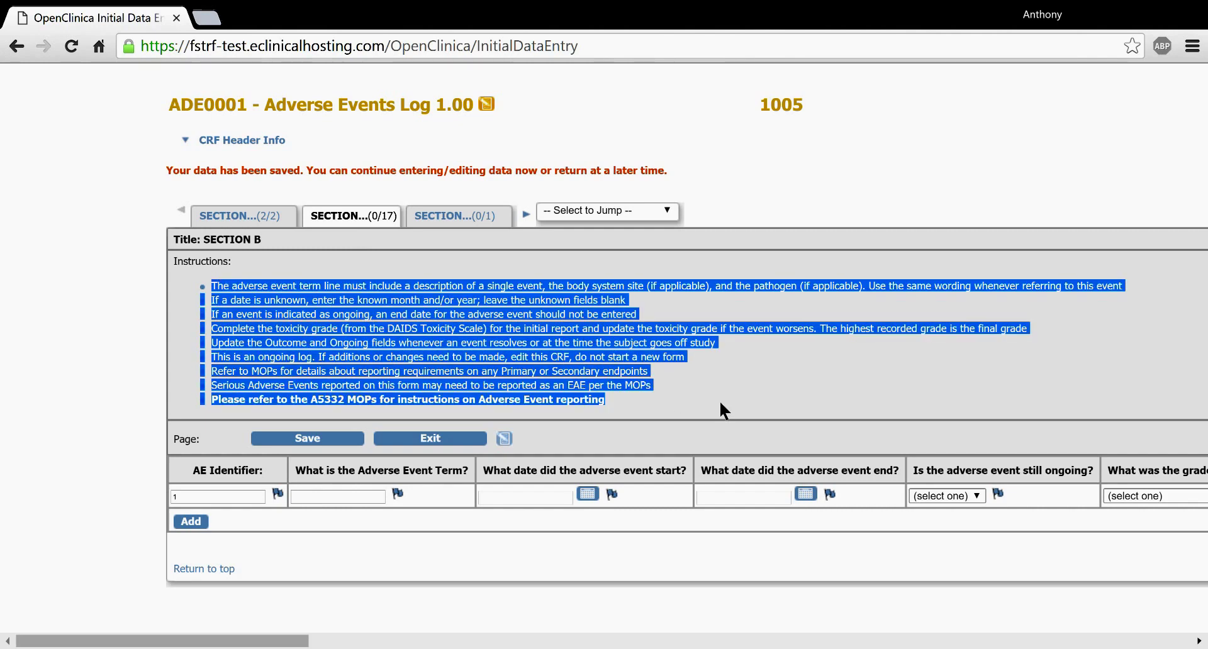
click(720, 401)
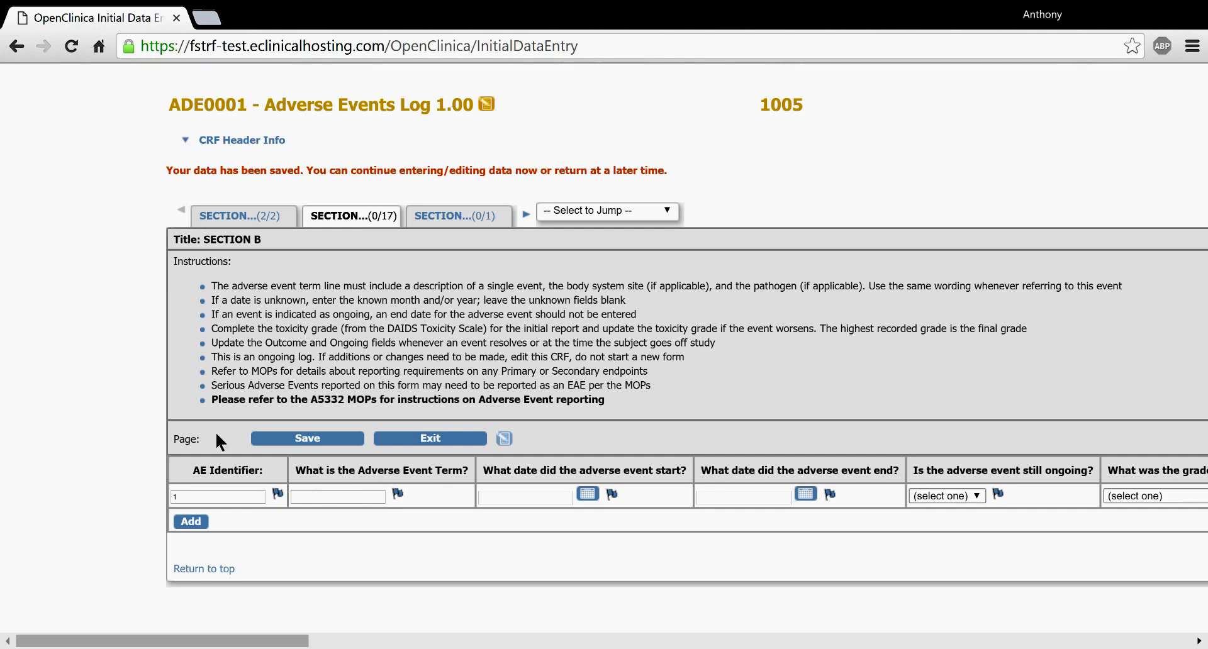
click(188, 526)
click(197, 547)
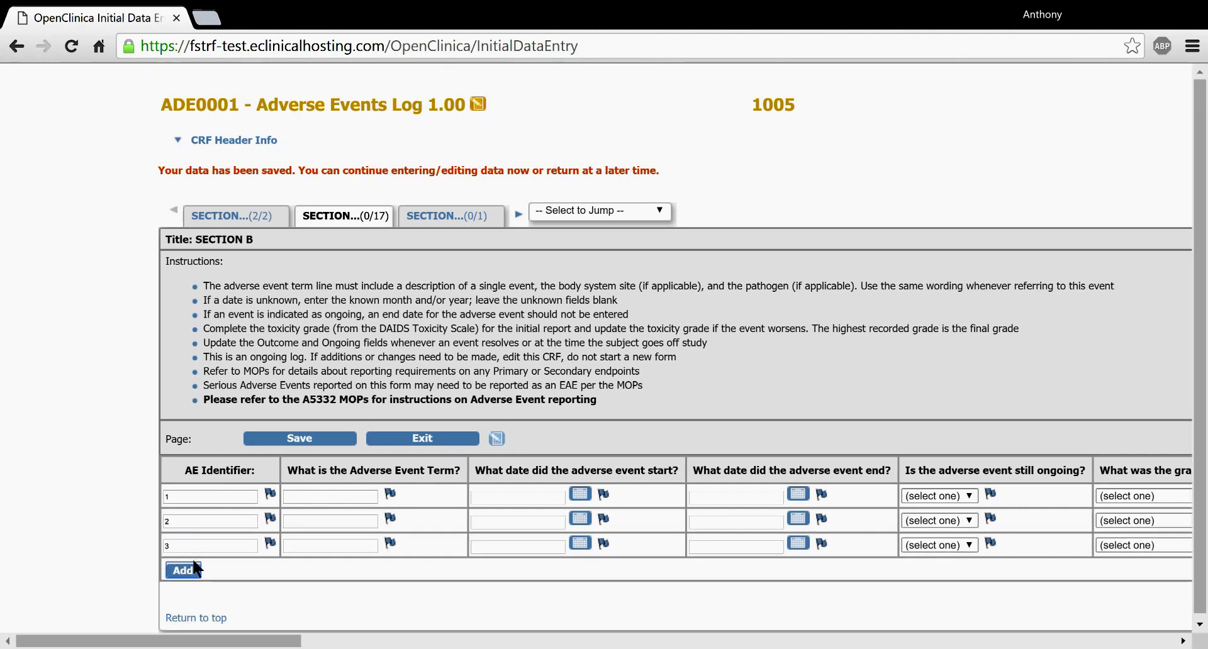
click(189, 572)
click(186, 595)
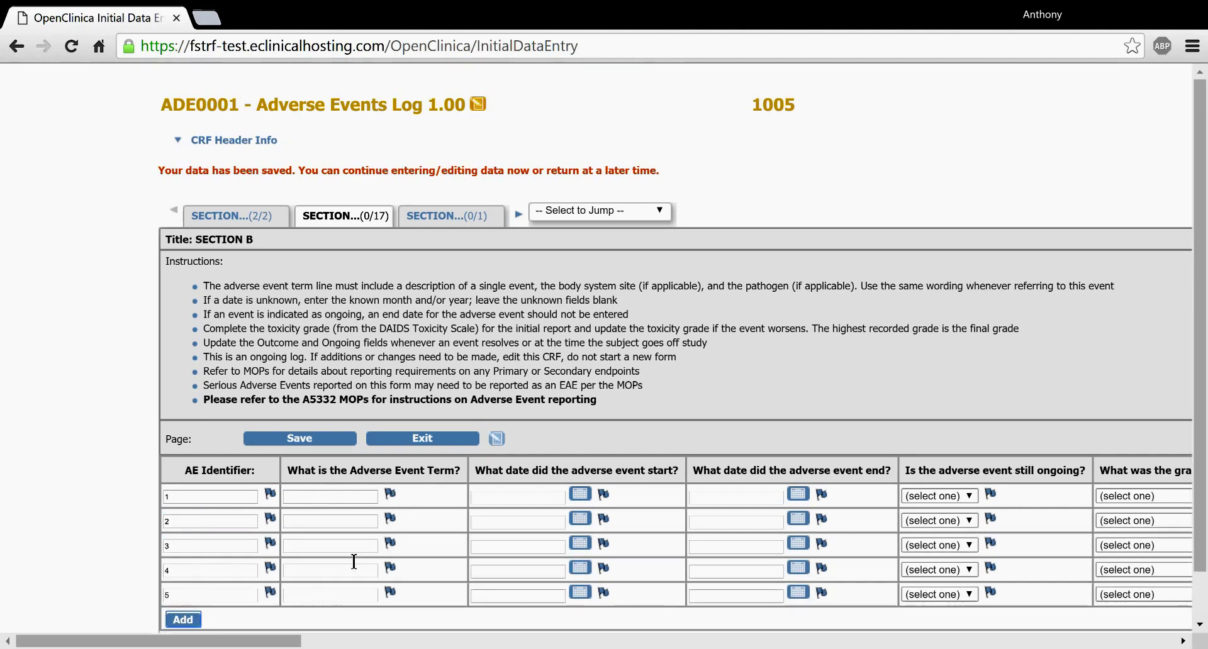
scroll(243, 526, down, 1)
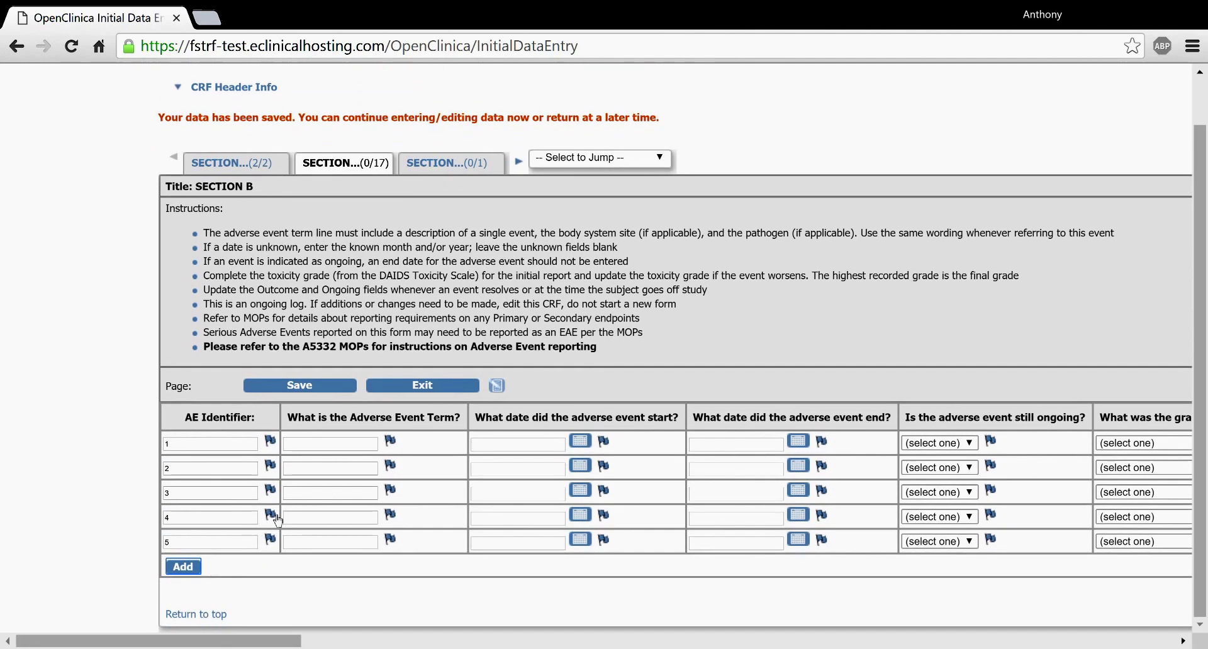
Step: Enter Hypertension as the adverse event term in row 1, and clear the field again
click(336, 449)
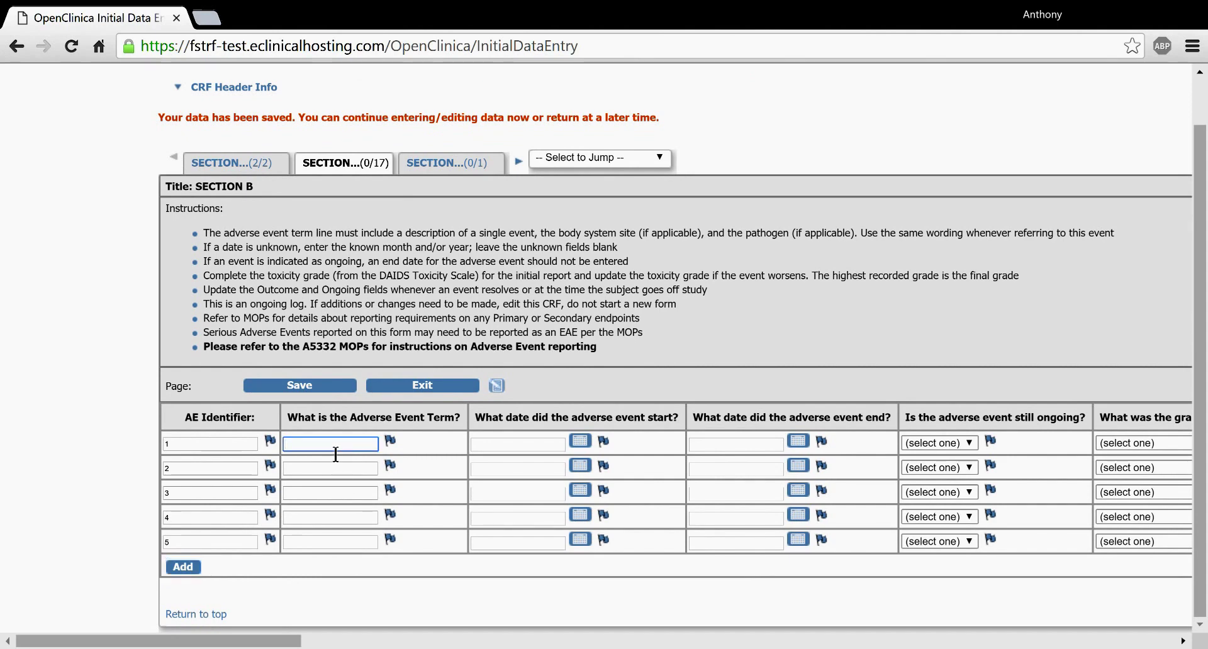
text(Hypertension)
click(482, 435)
click(524, 450)
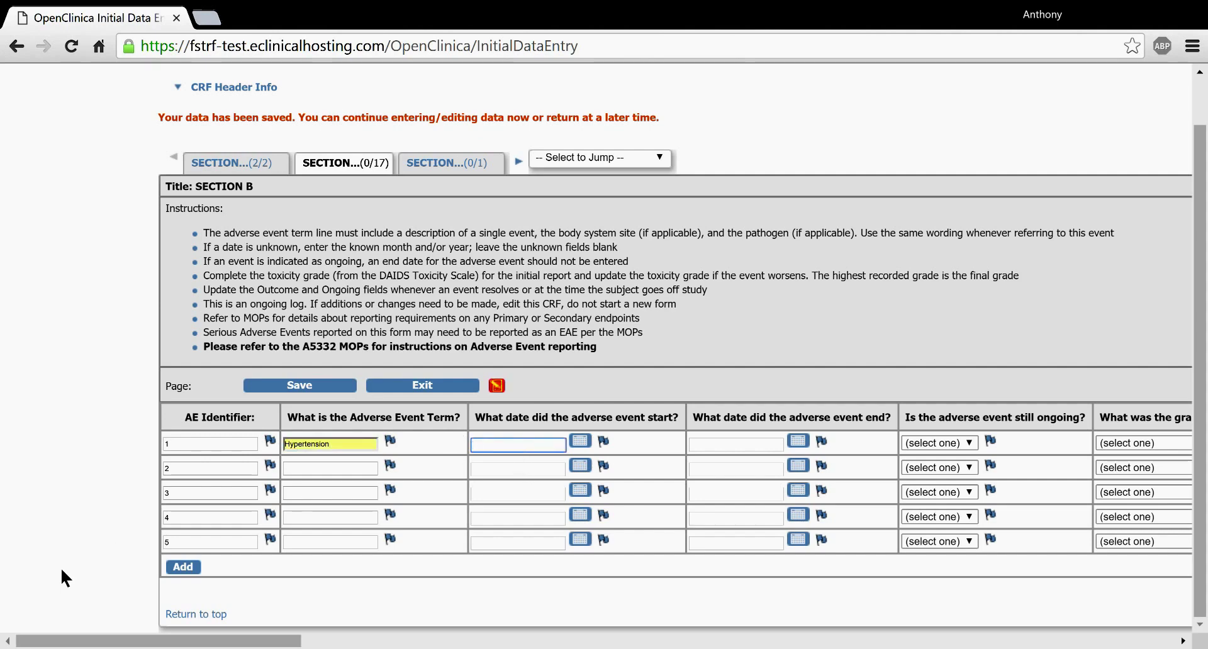
key(Tab)
key(Tab)
key(Tab)
drag(368, 447, 189, 444)
key(Delete)
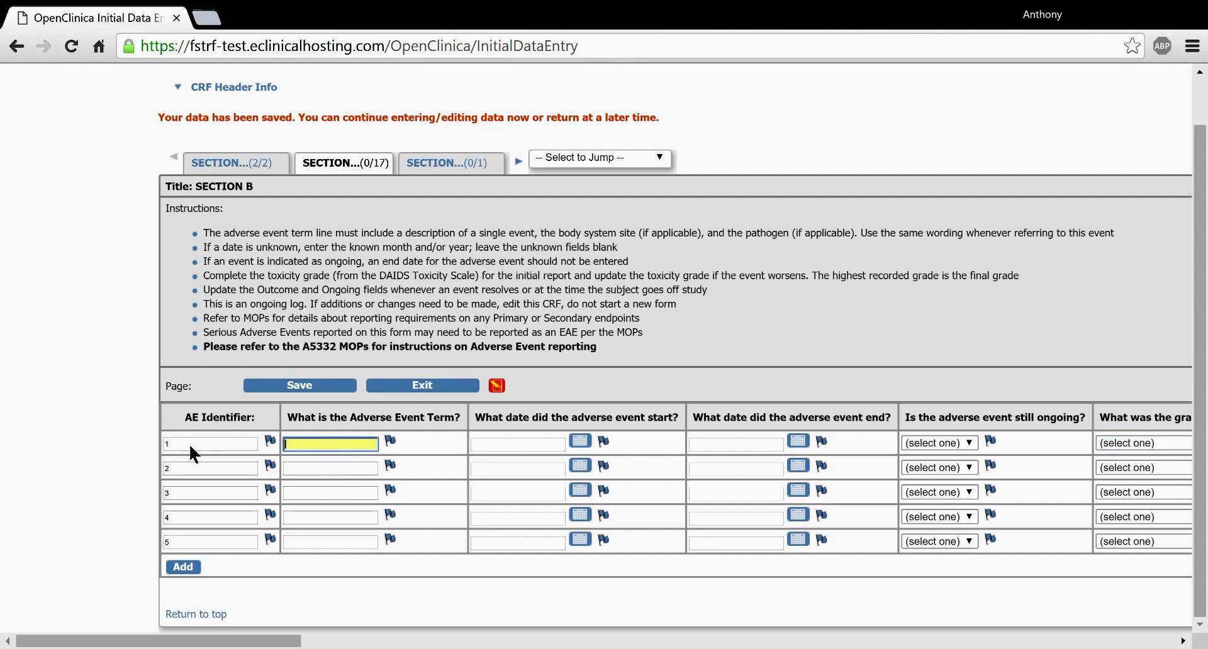
Step: Enter Diabetes as the adverse event term in row 2, and clear the field again
click(354, 471)
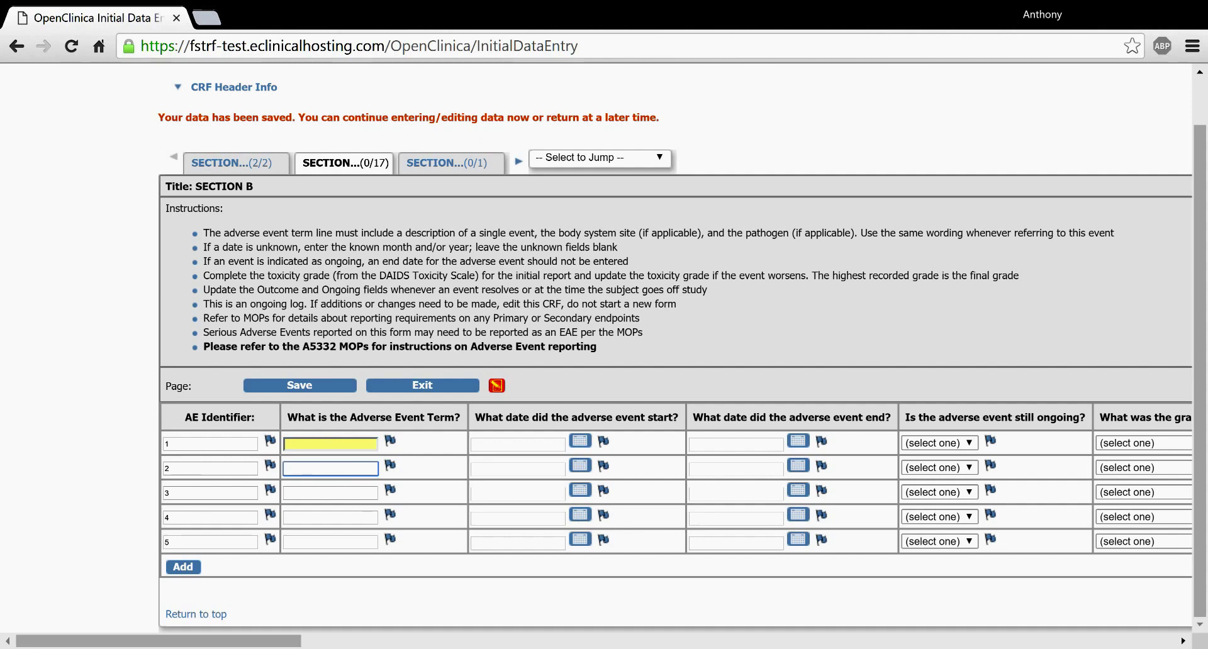
text(Diabetes)
key(Tab)
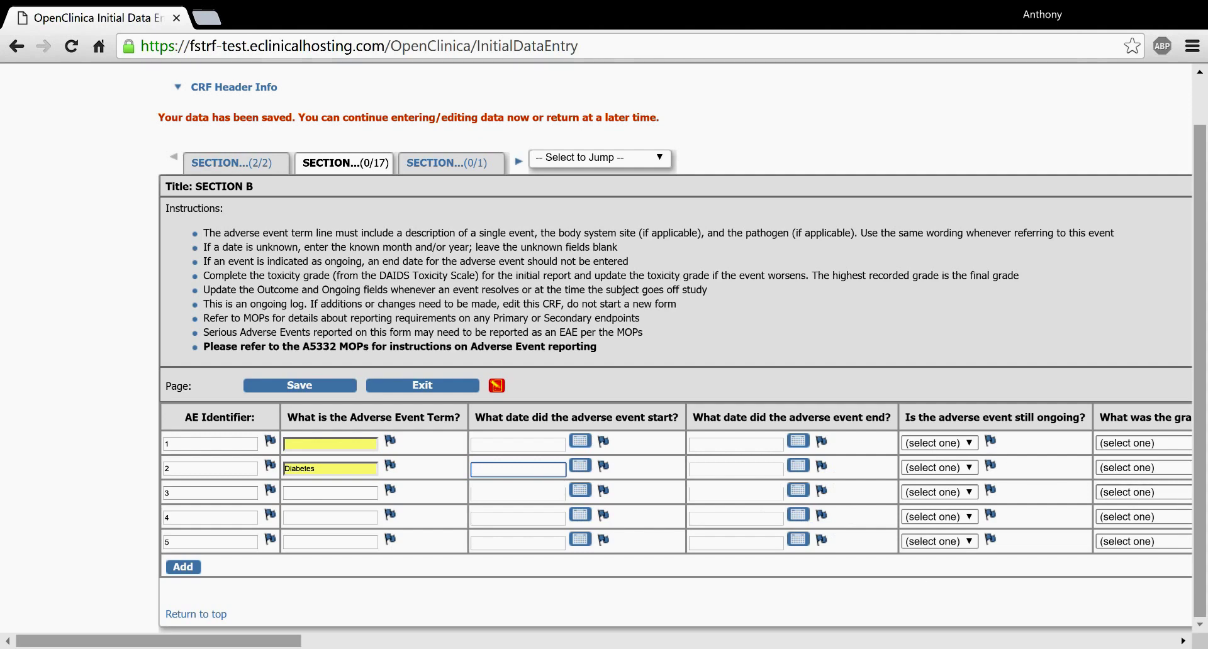
click(344, 473)
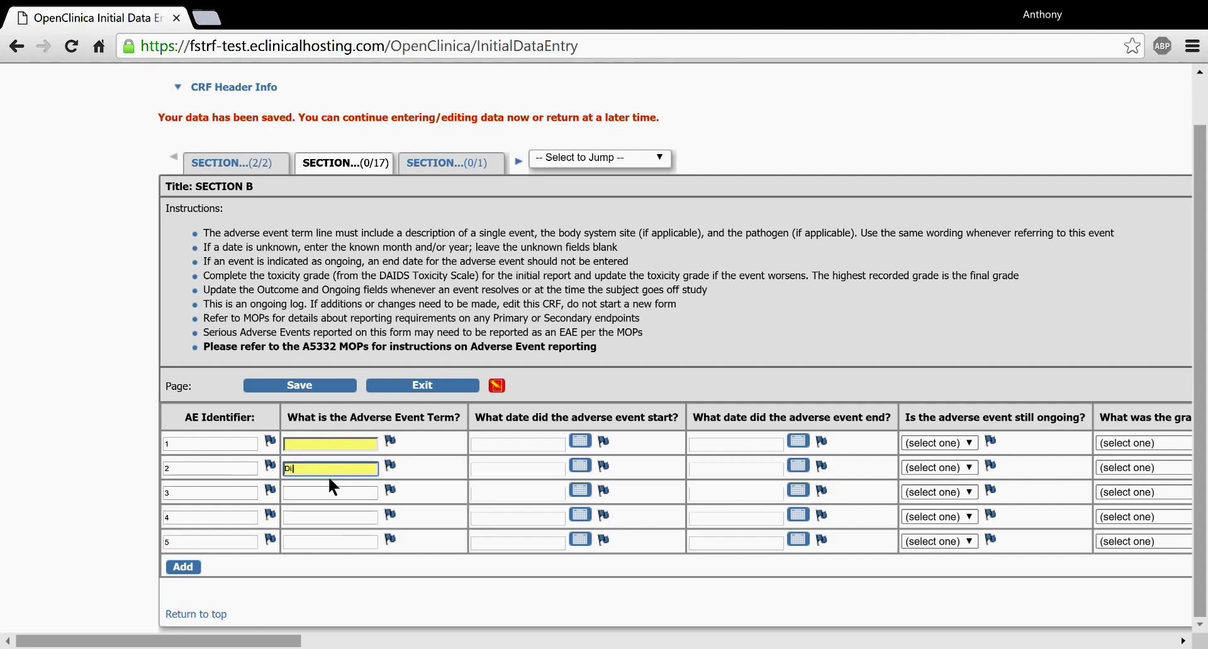
key(BackSpace)
Step: Add a sixth blank row to the adverse event table
click(180, 566)
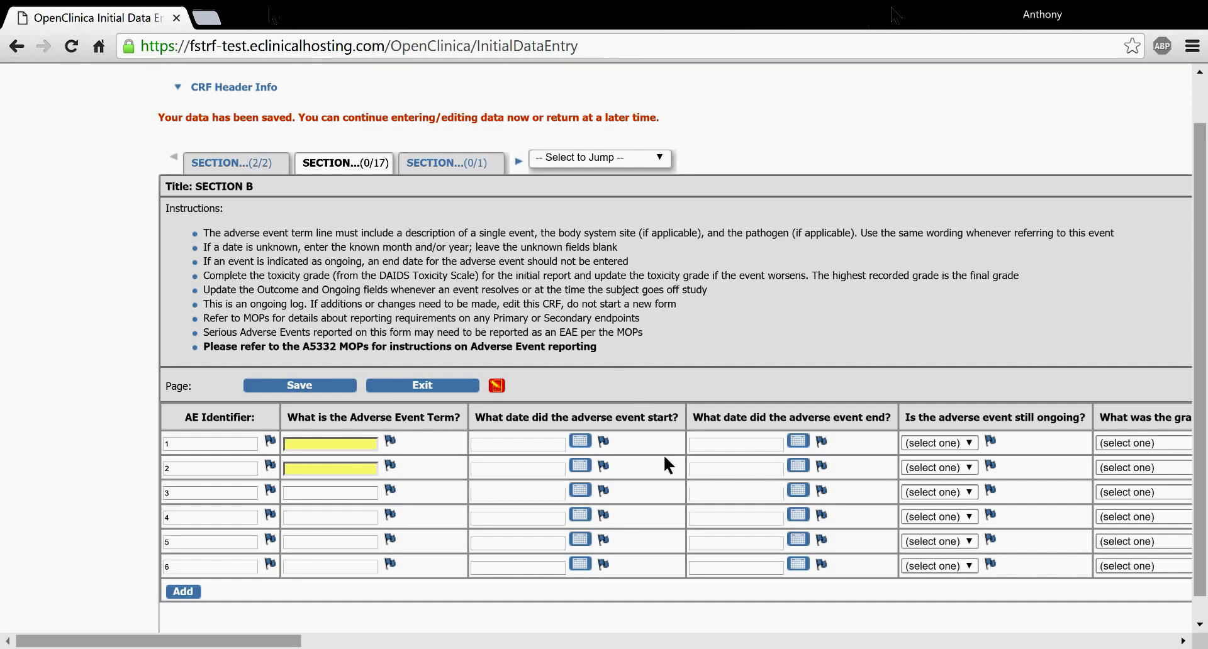
double_click(200, 463)
click(201, 472)
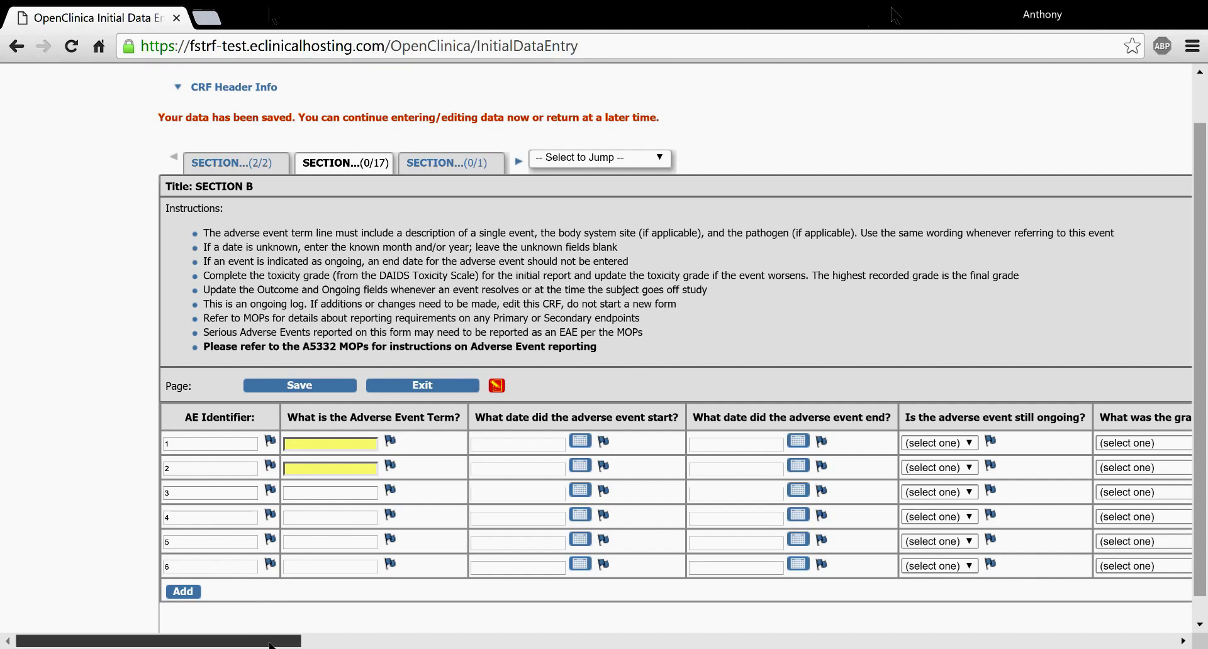
Step: Remove rows 2 to 6 from the adverse event table, keeping only the first row
scroll(262, 639, right, 2)
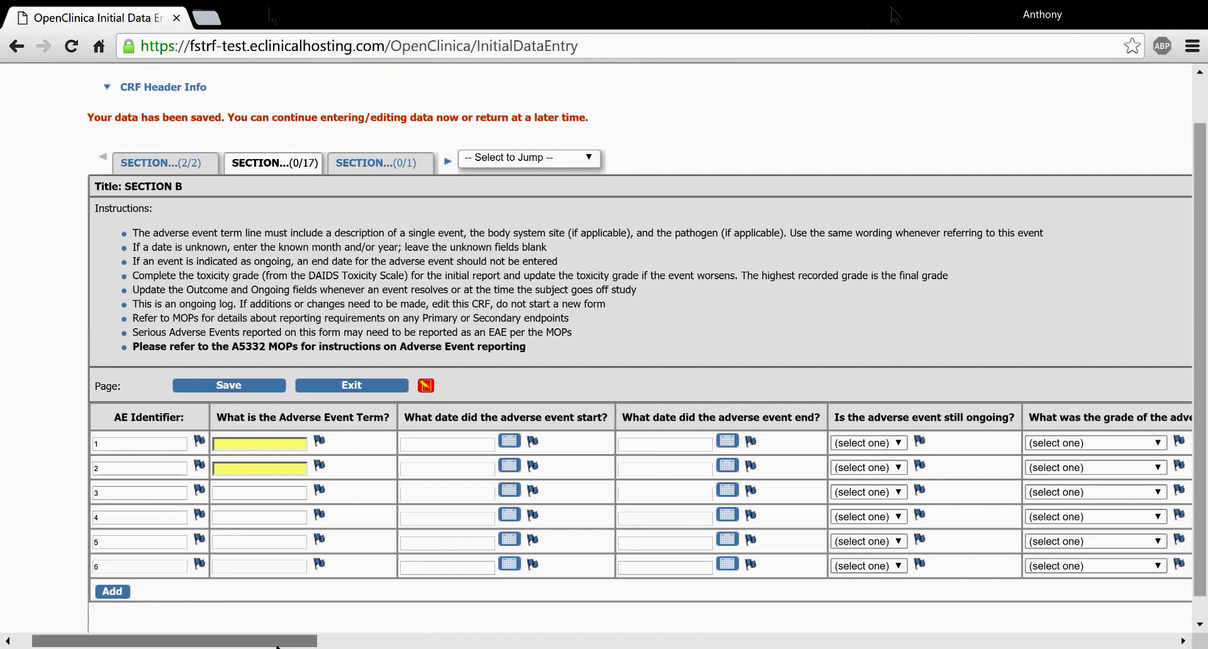
scroll(289, 642, right, 2)
drag(289, 644, 1198, 587)
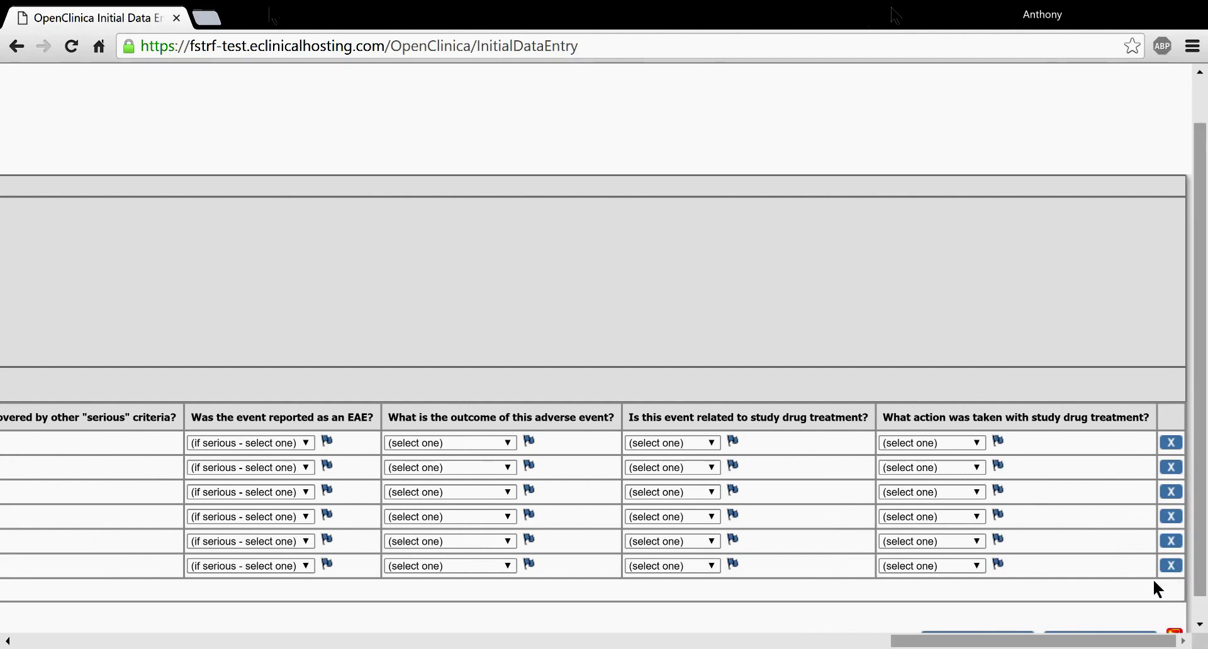
click(1172, 567)
click(1176, 541)
click(1177, 519)
click(1170, 540)
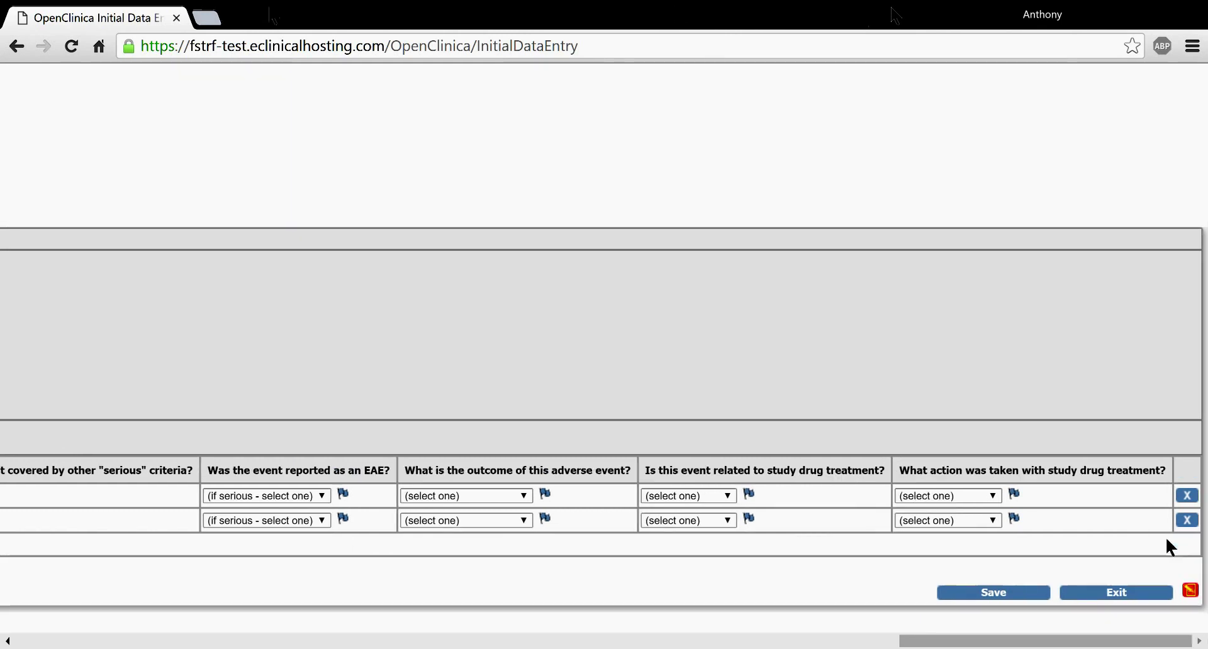
click(1197, 526)
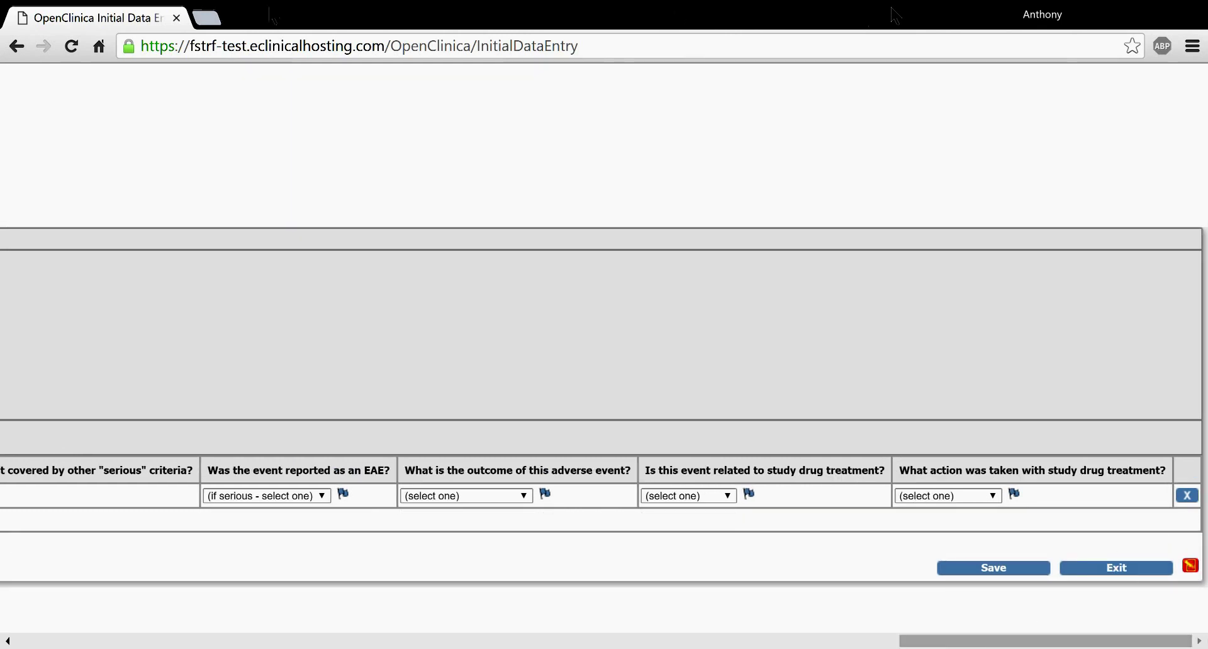
Step: Set "Is the adverse event serious?" to No in the first row of the adverse event table
drag(948, 641, 76, 645)
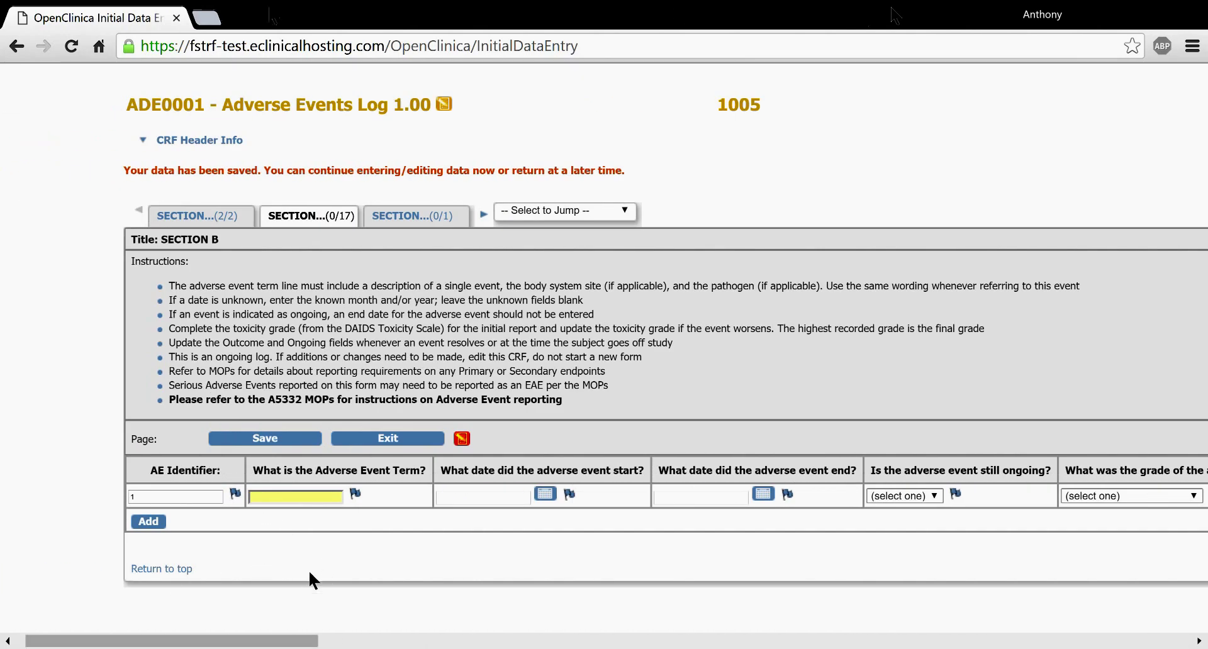
drag(250, 642, 337, 599)
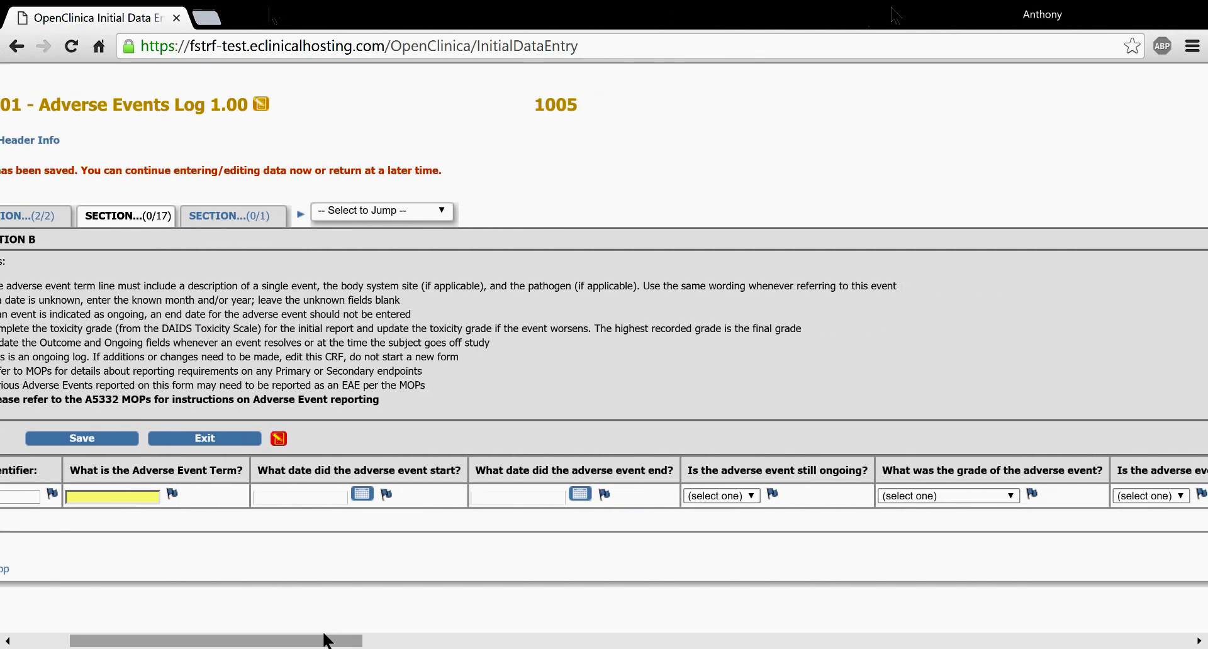
drag(324, 640, 567, 642)
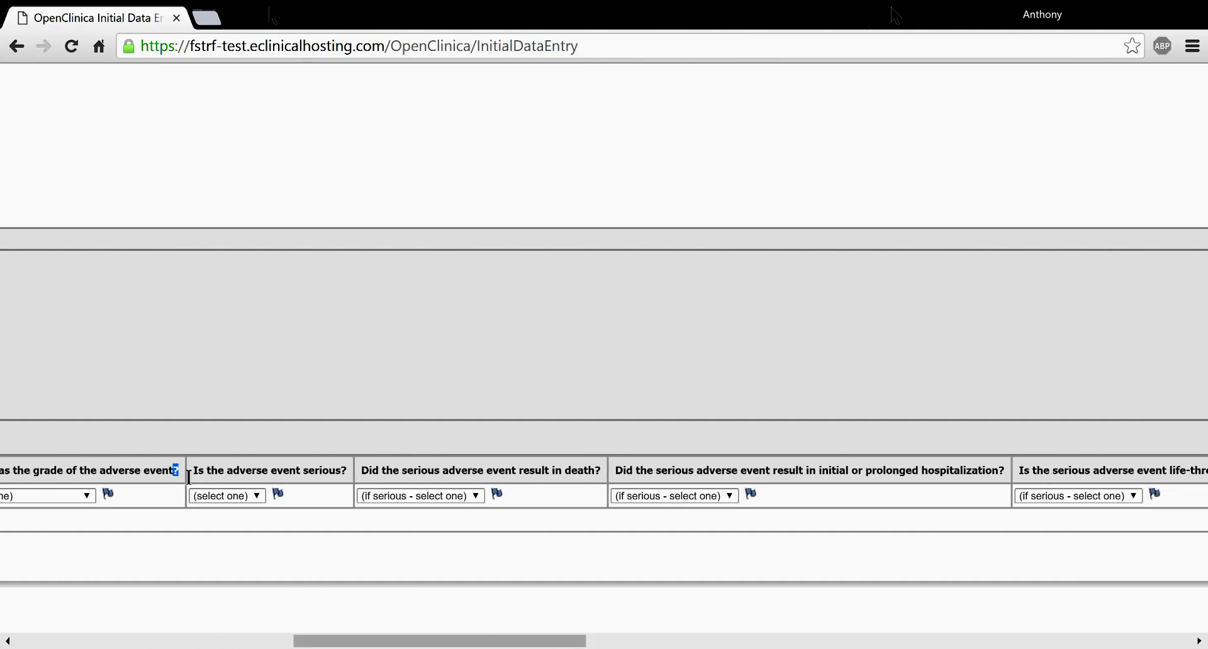
drag(193, 473, 349, 476)
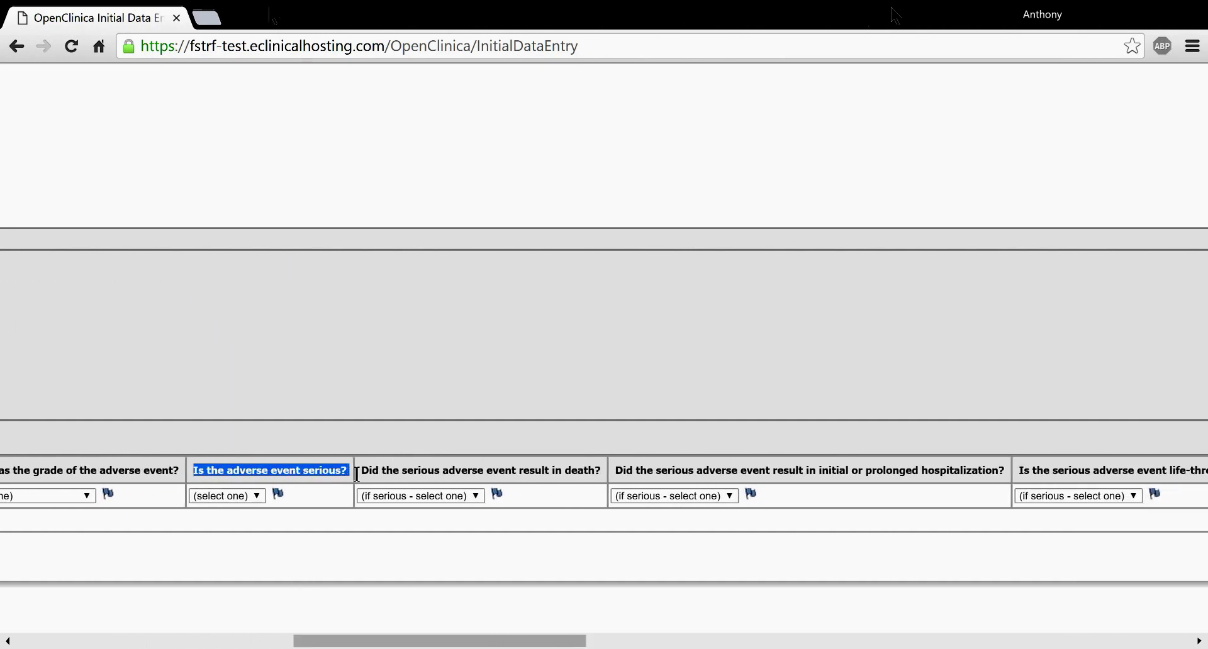
click(332, 517)
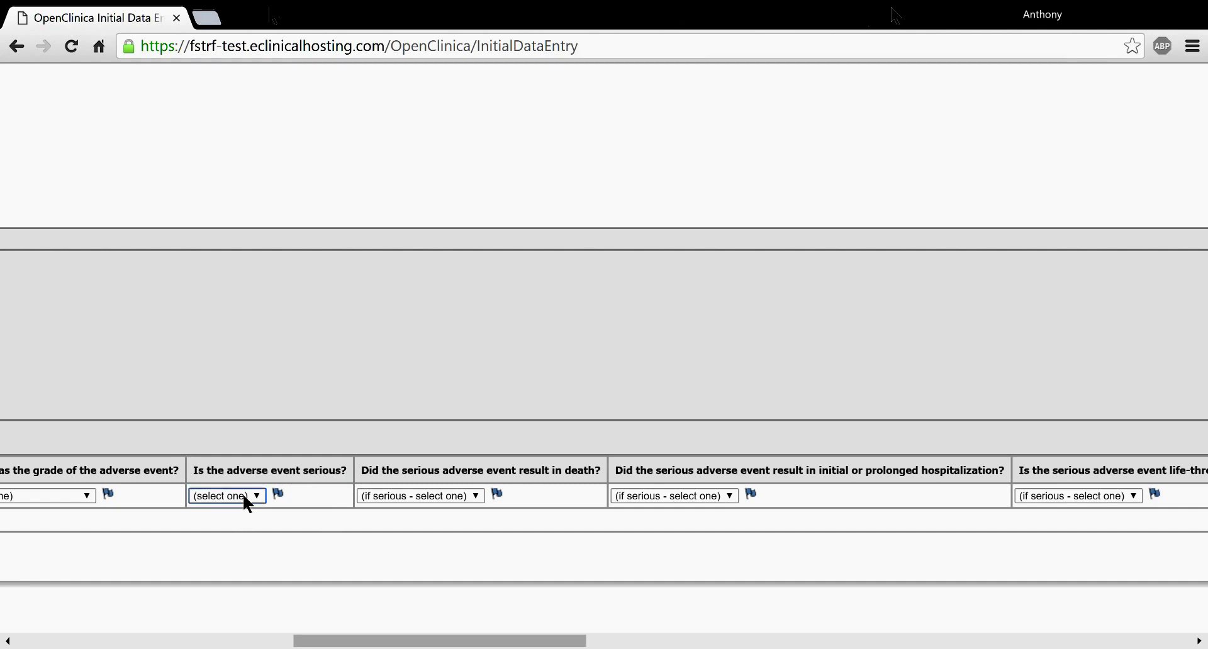
key(n)
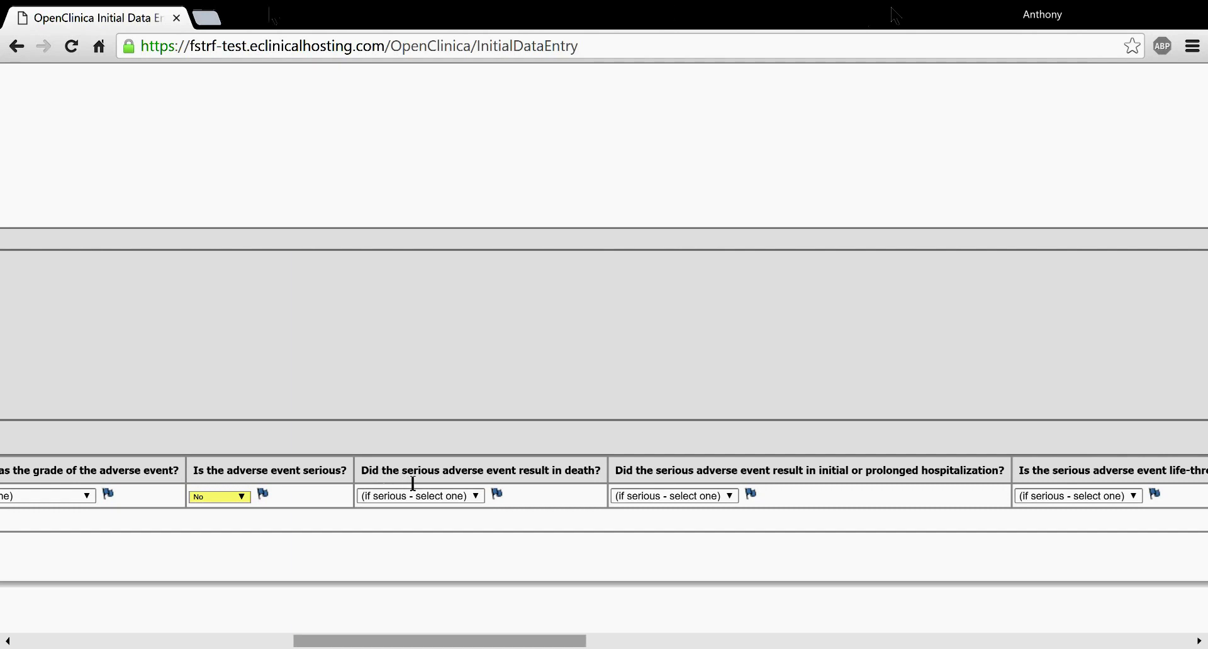
Step: Review the serious-event follow-up questions and remaining columns across the adverse event row, leaving them unanswered
drag(382, 479, 602, 461)
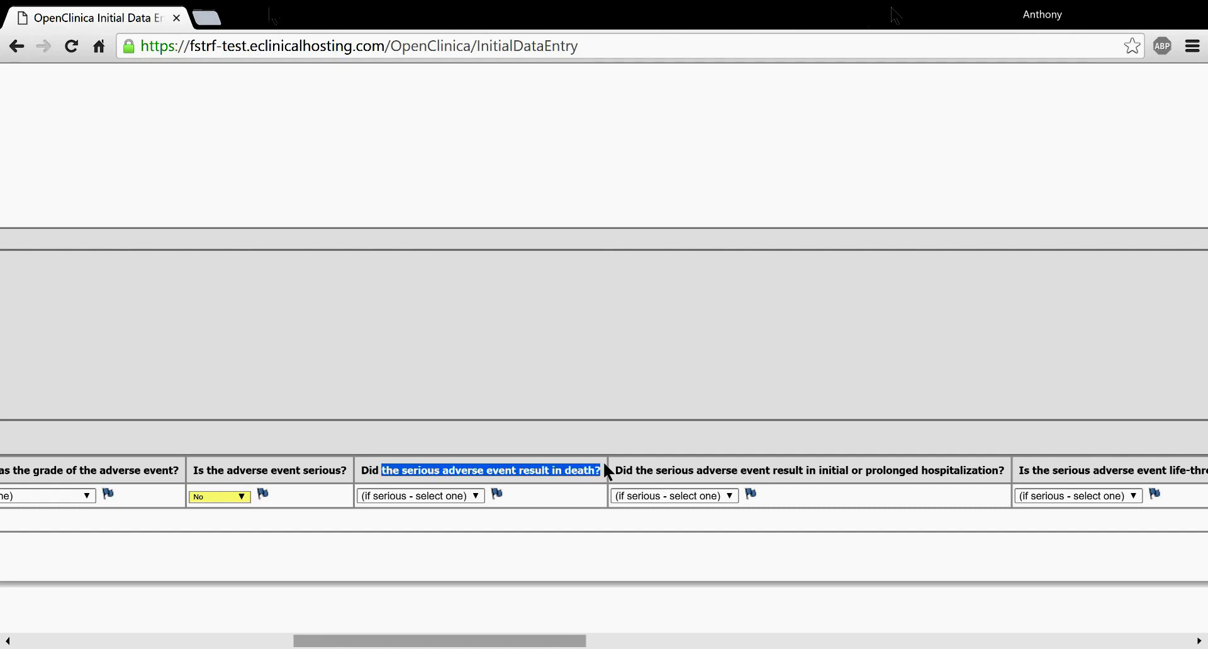
click(542, 502)
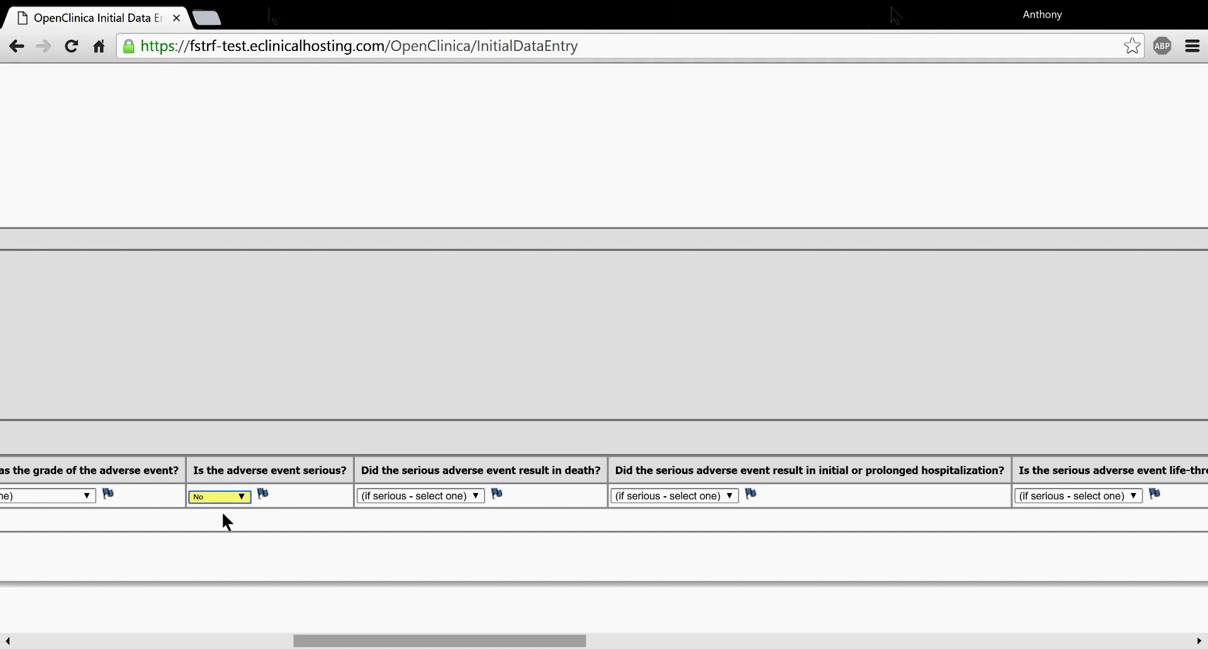
key(Up)
key(Down)
key(Tab)
key(Tab)
key(Tab)
key(Tab)
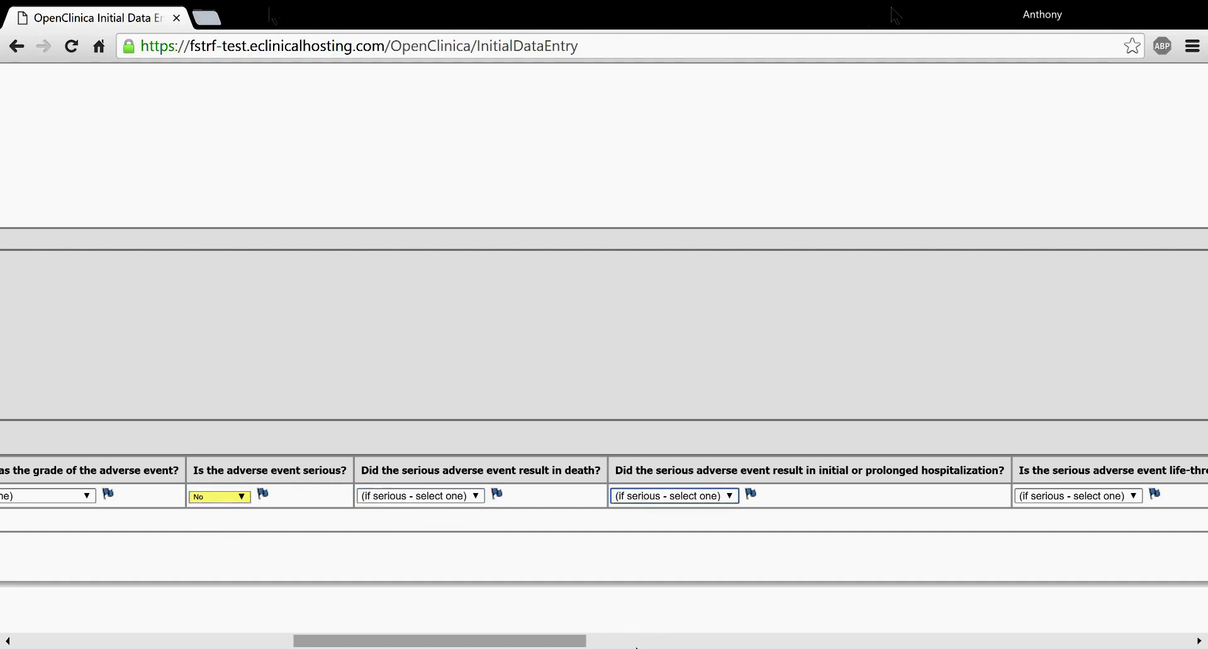
click(626, 626)
drag(574, 640, 690, 644)
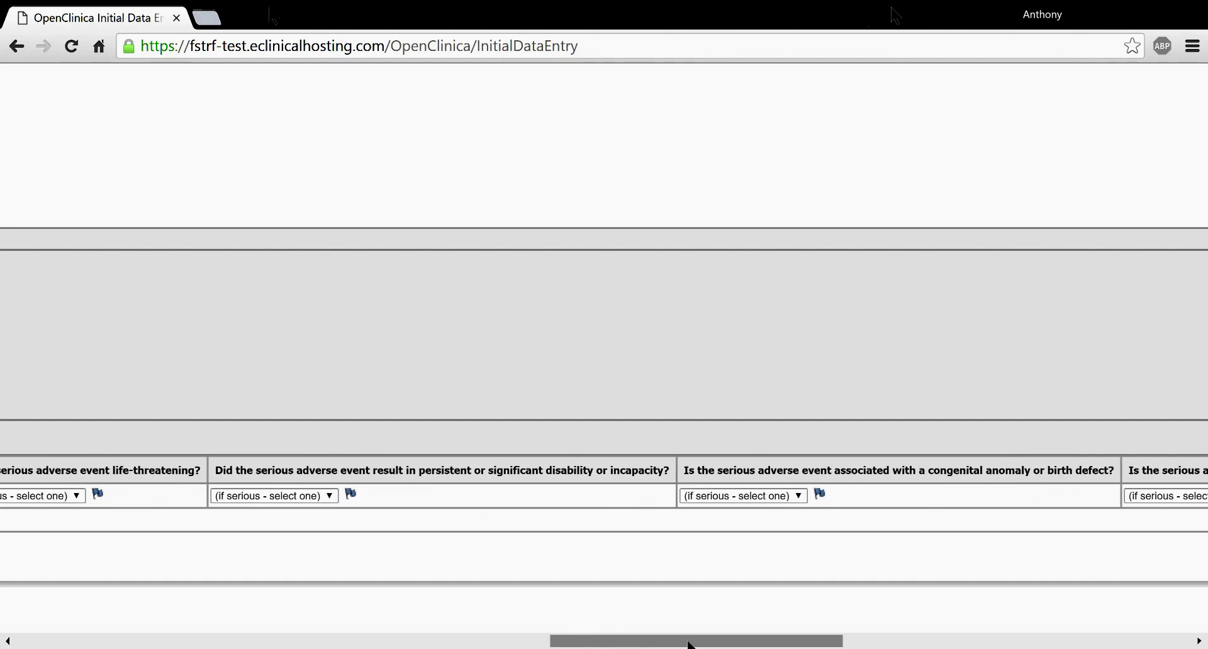
click(951, 643)
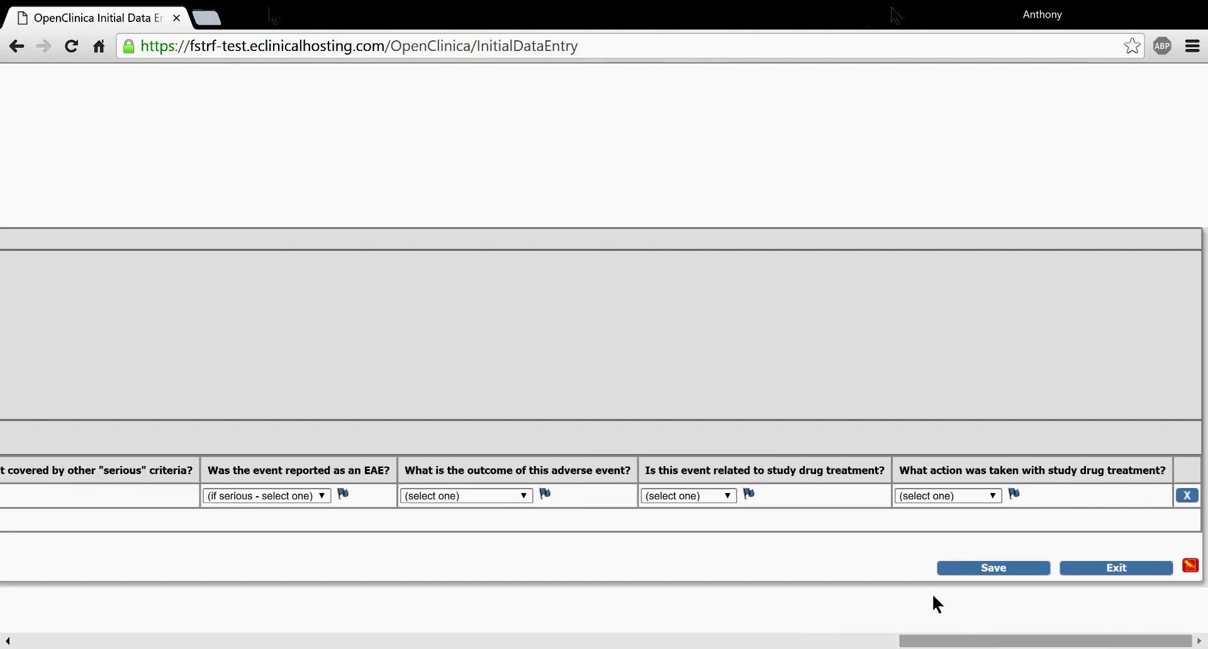
drag(983, 642, 130, 641)
scroll(446, 570, left, 2)
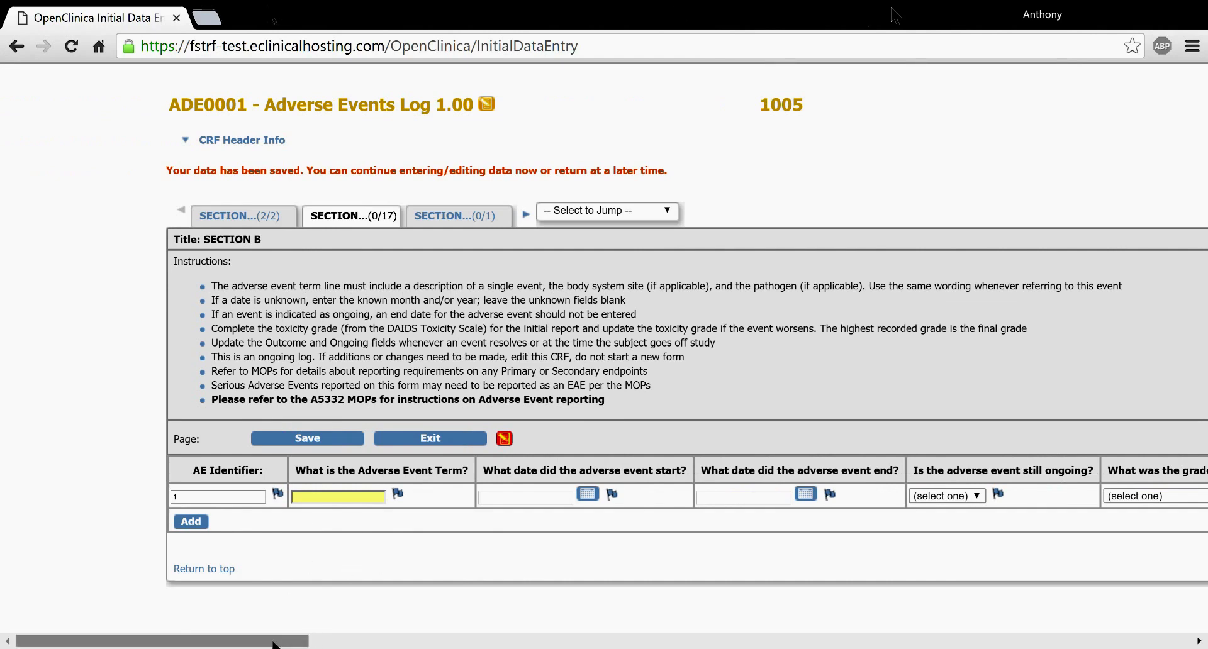
scroll(301, 641, right, 2)
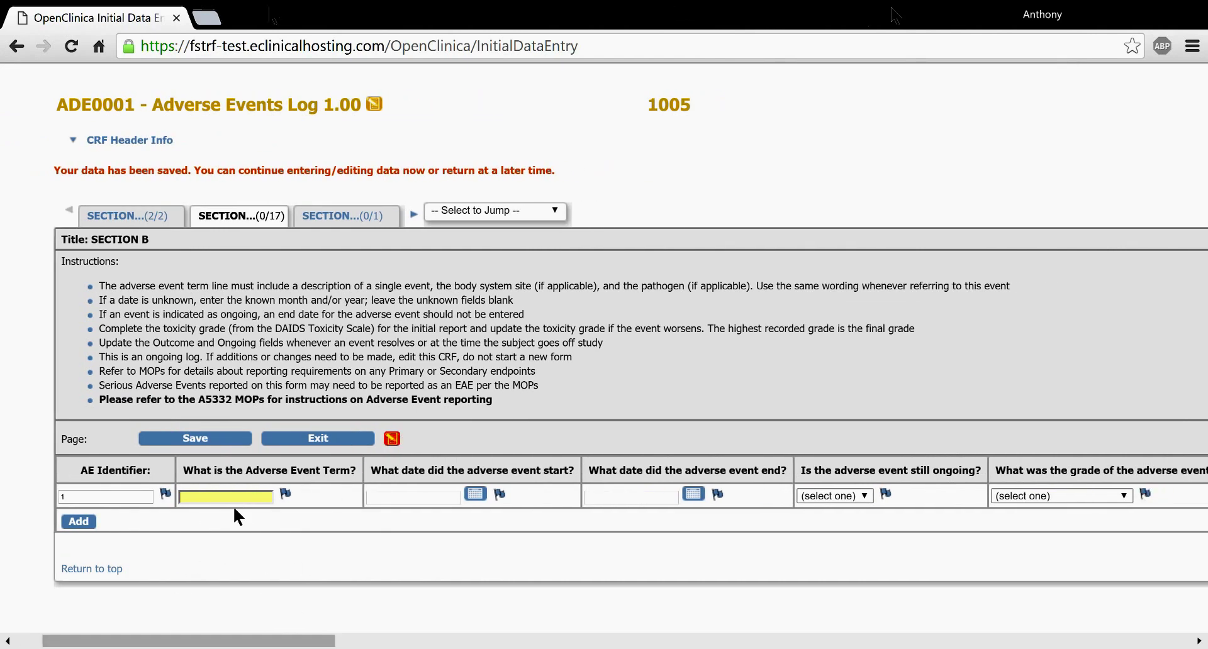
click(401, 503)
Step: View Section C and Section A of the Adverse Events Log, and exit the form to the Logs event's CRF list
click(331, 227)
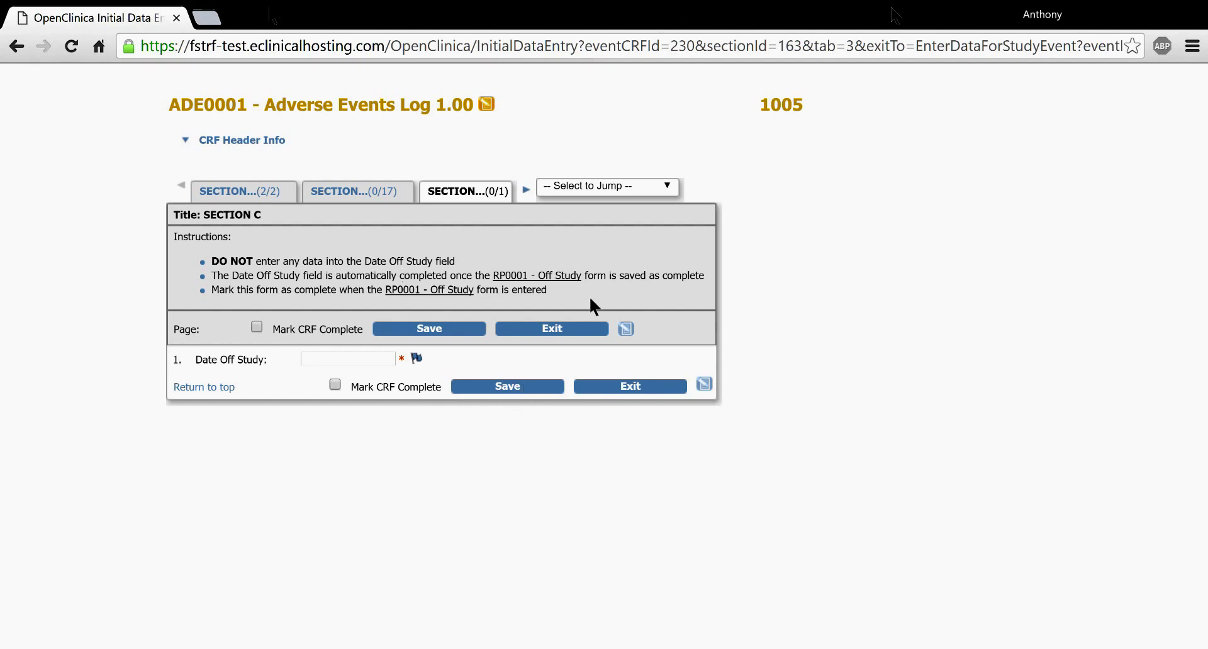
click(253, 190)
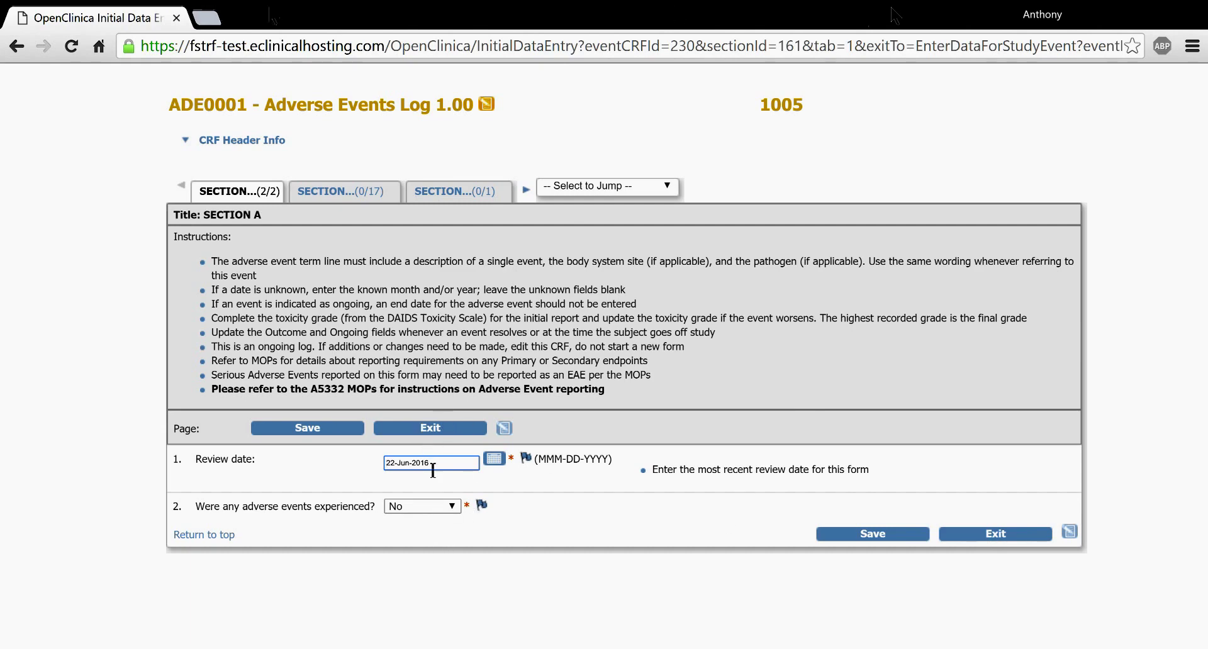
click(1002, 533)
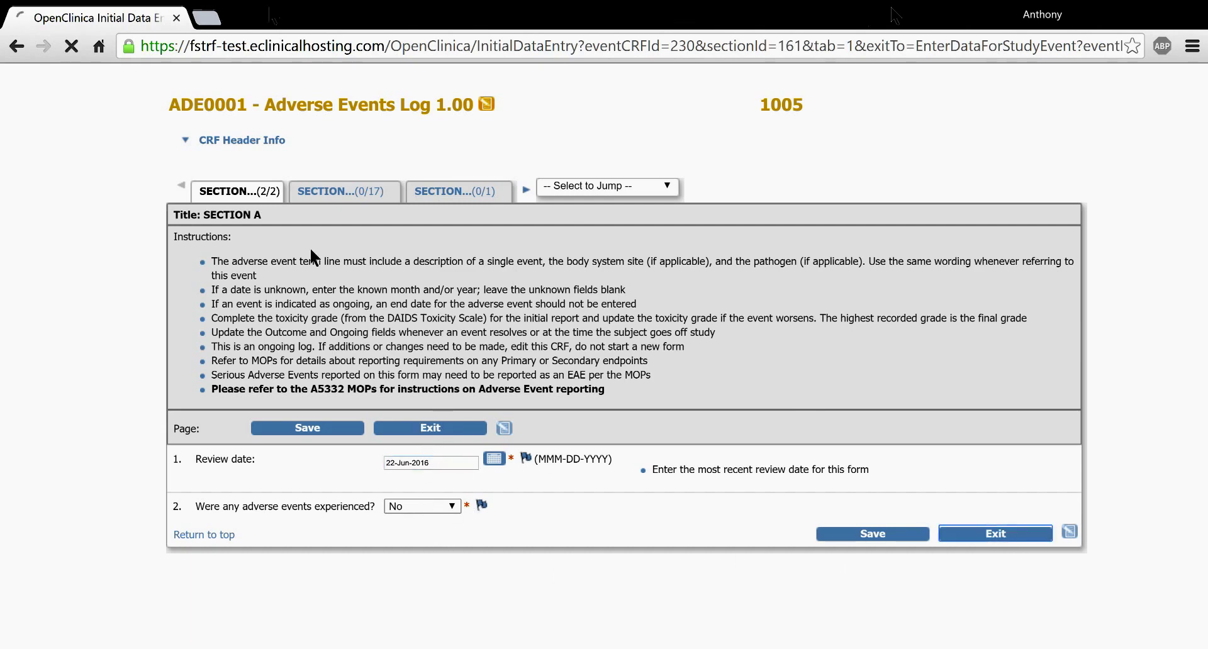
scroll(717, 319, down, 3)
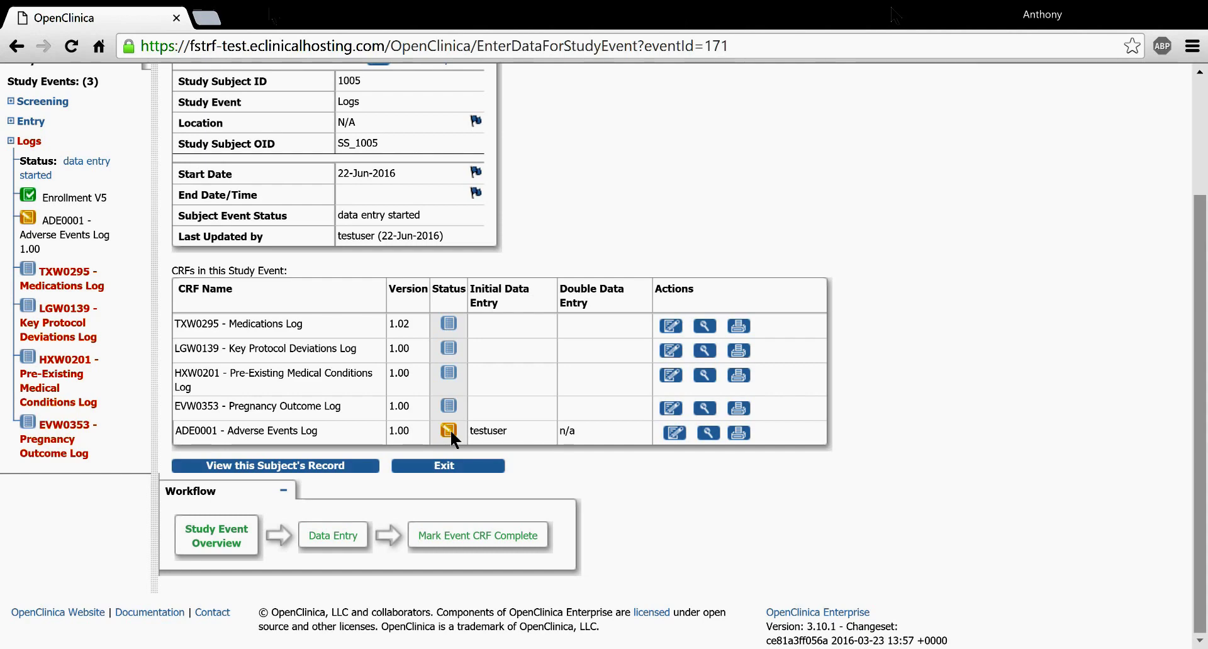
scroll(264, 396, up, 3)
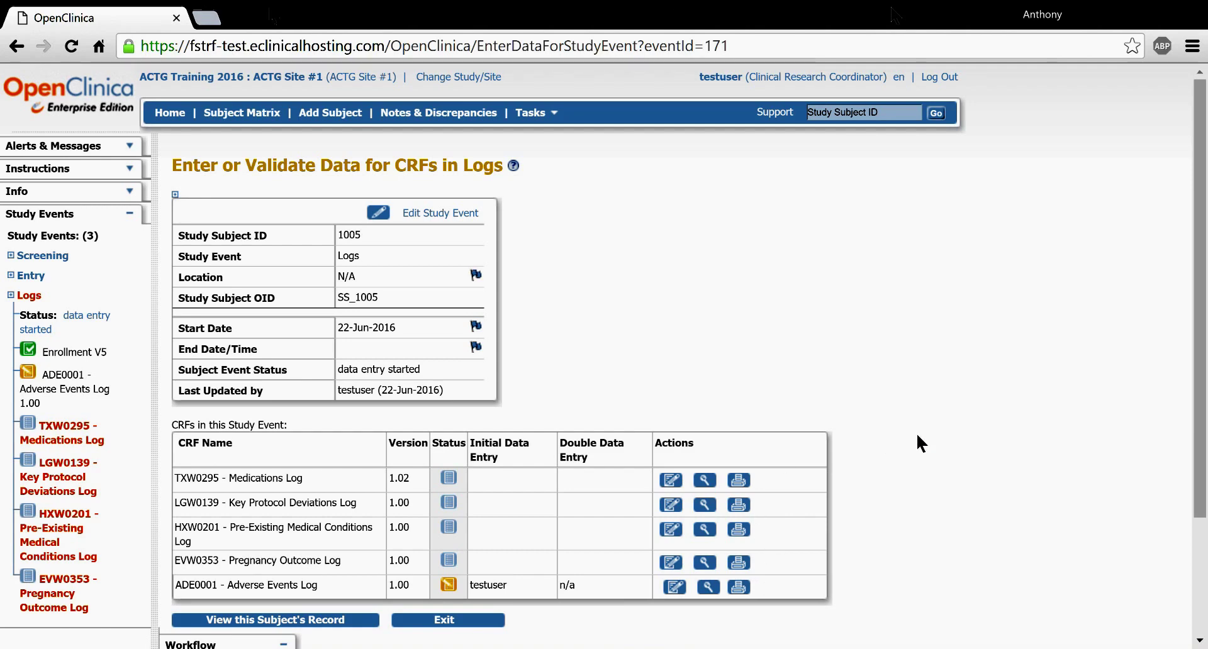
Step: Open the TXW0295 Medications Log for data entry, and save Section A with the review date 22-Jun-2016
click(670, 480)
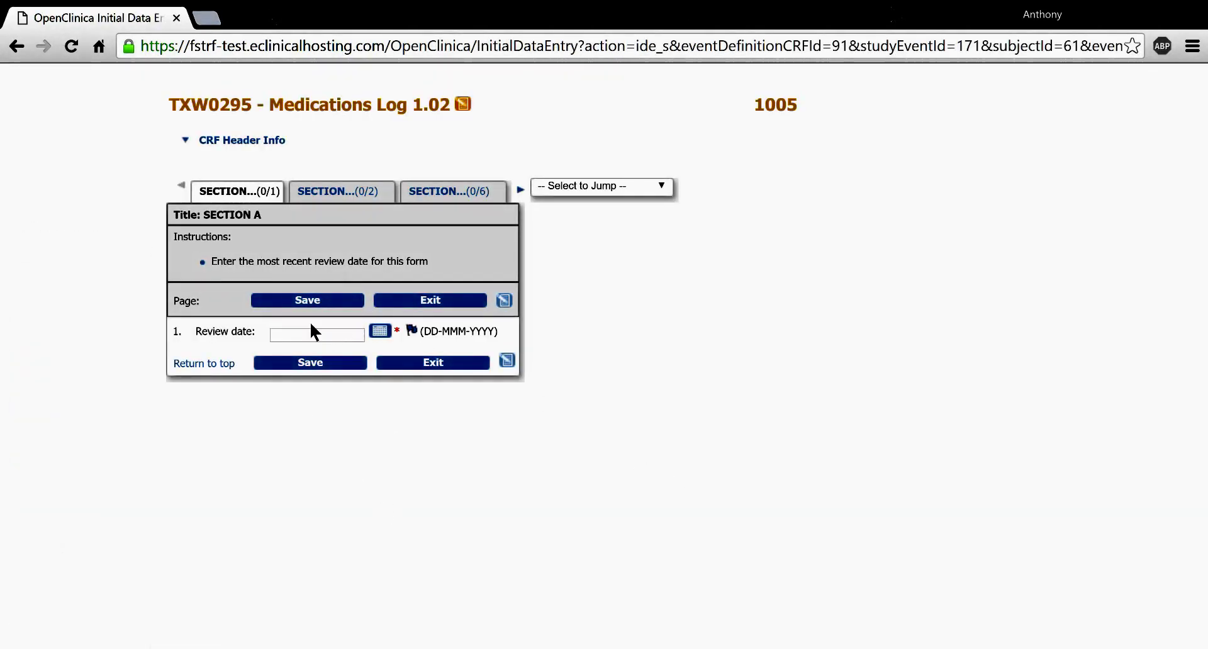
drag(311, 325, 320, 350)
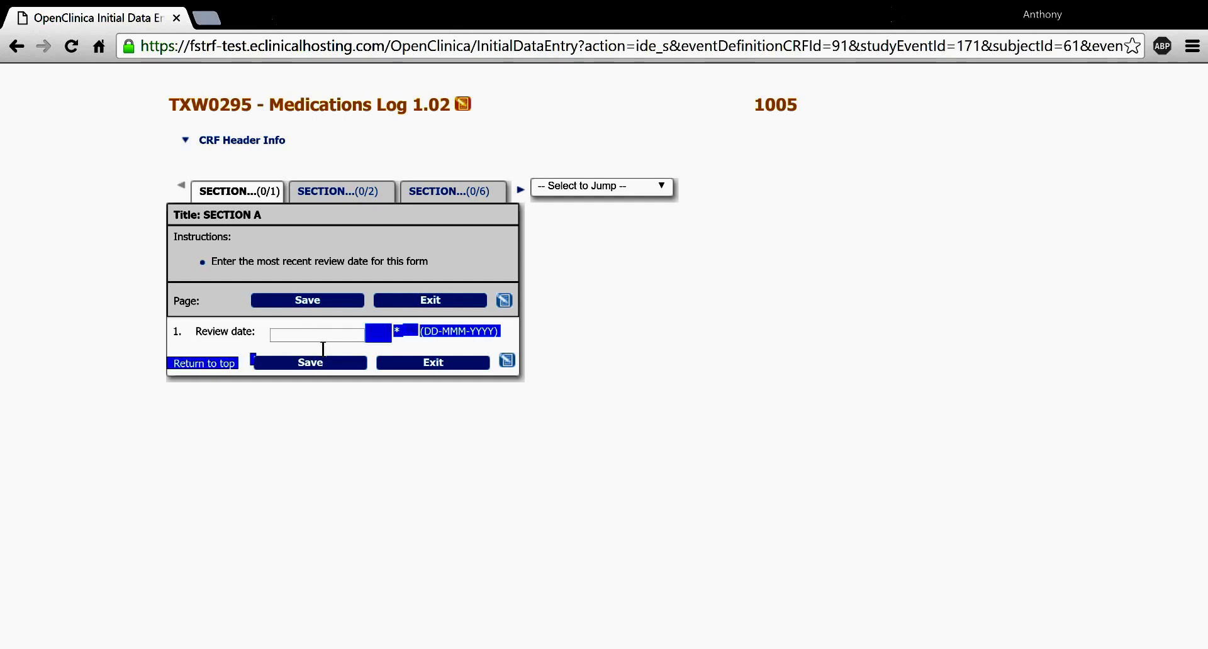
click(319, 341)
click(319, 341)
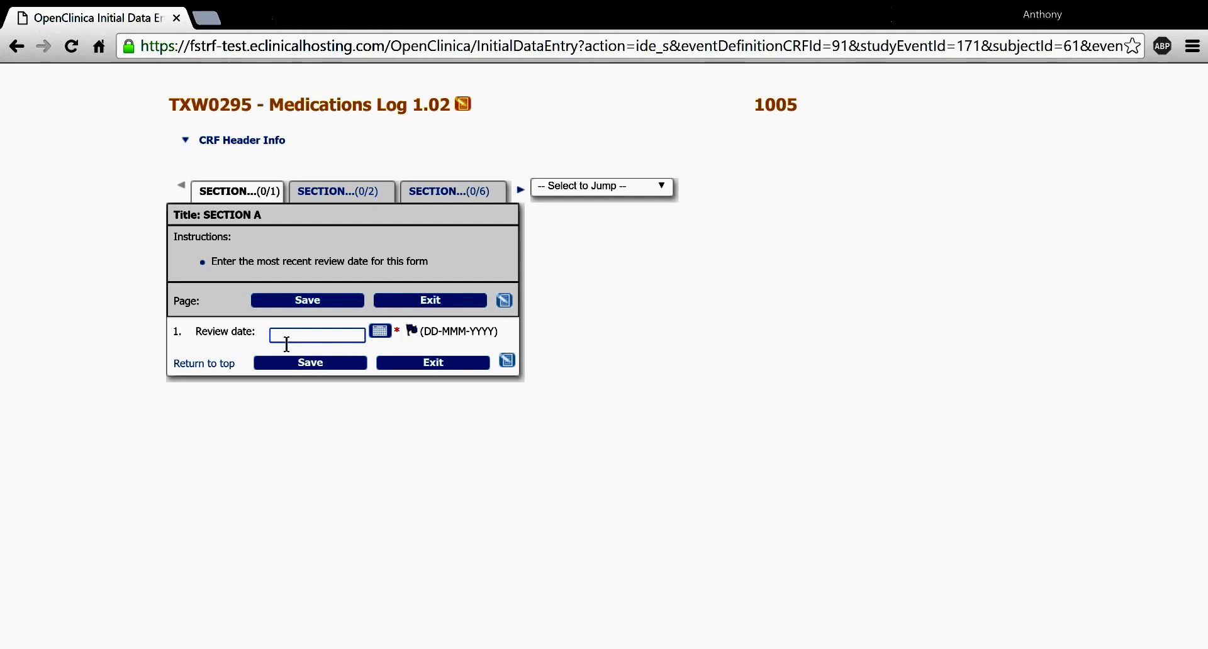
click(380, 332)
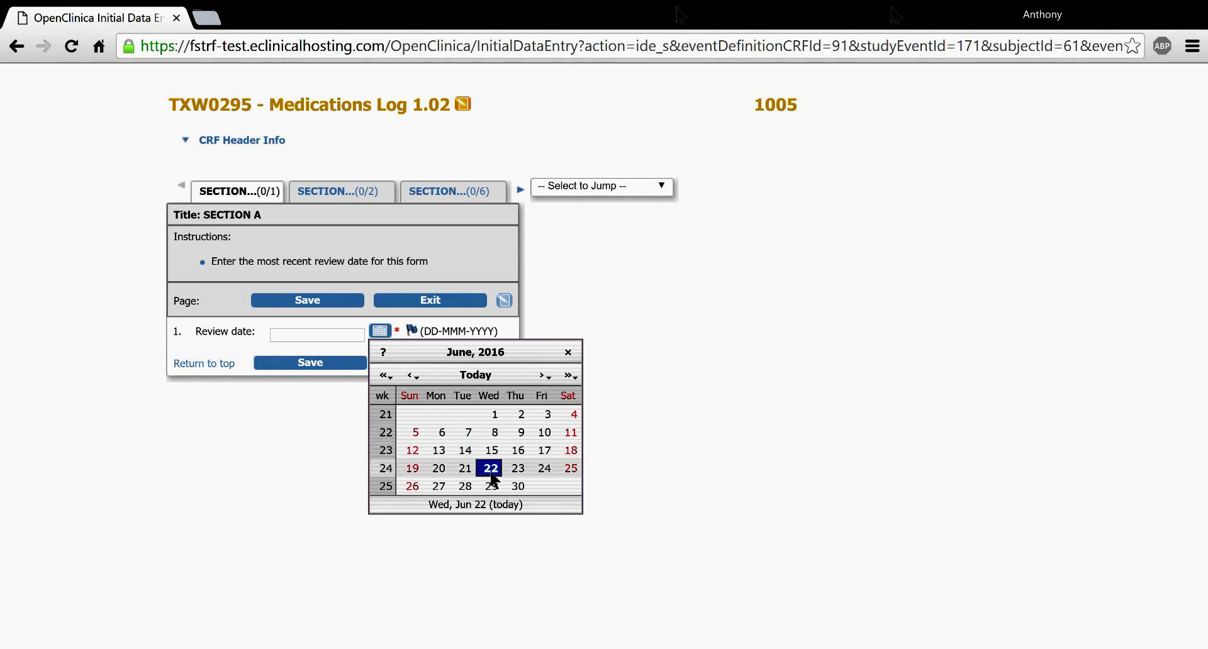
click(491, 469)
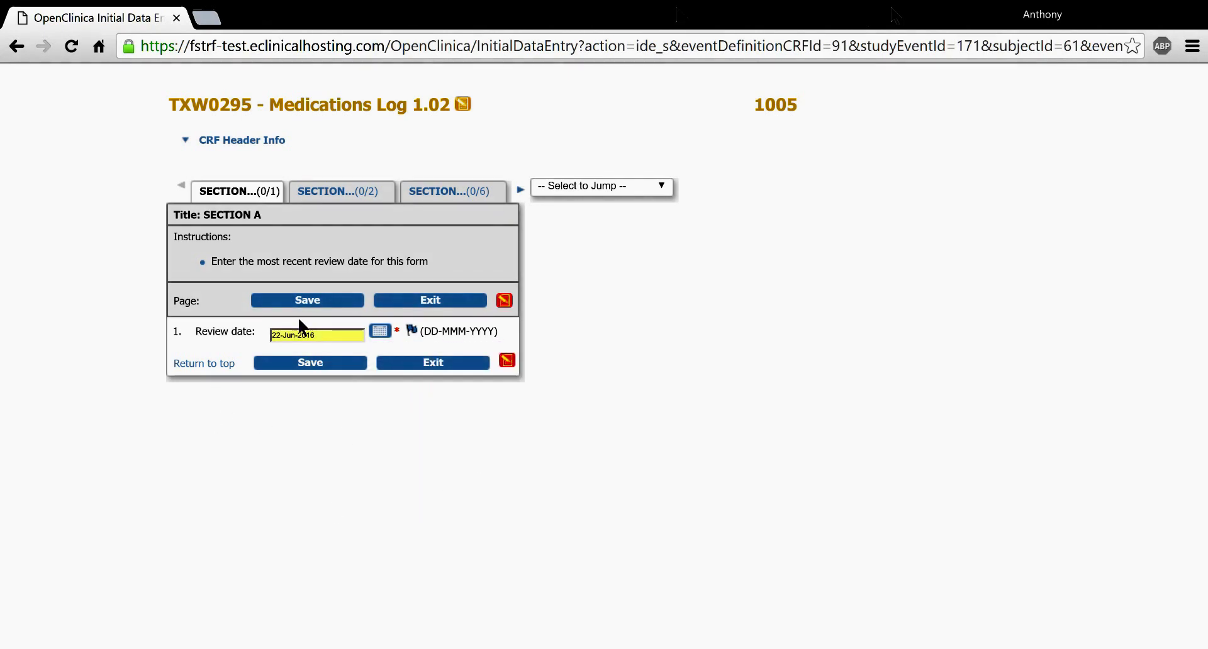
click(309, 368)
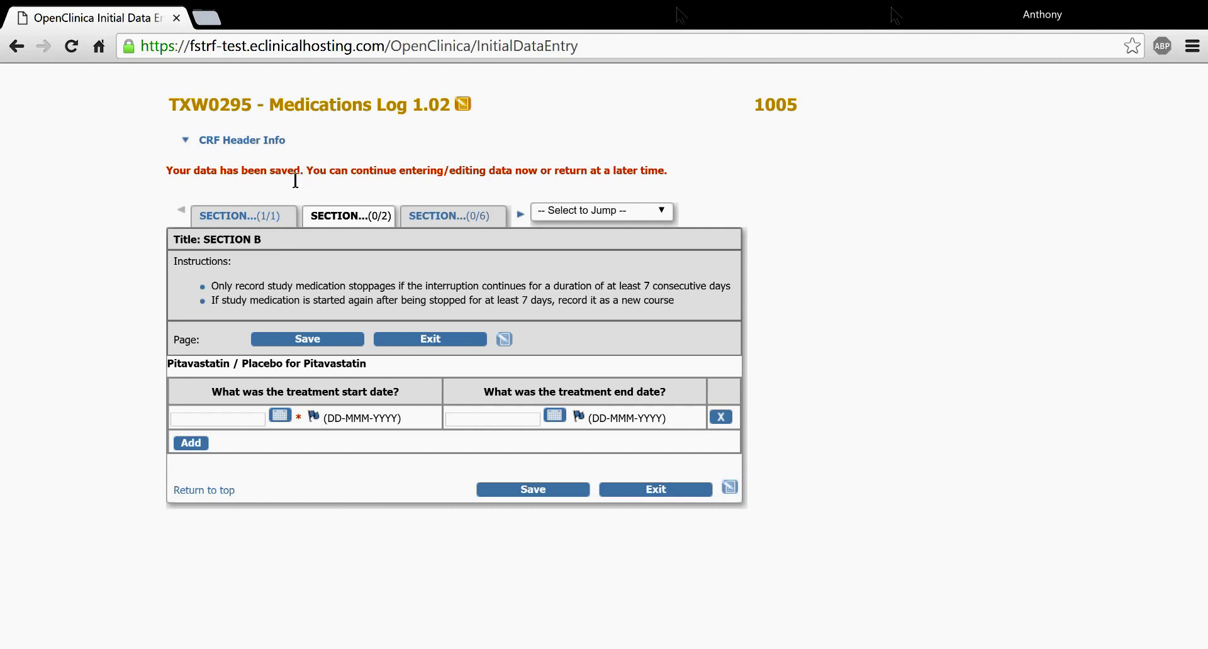
Step: Examine Section B's instructions on study medication stoppages and the Pitavastatin treatment start and end date fields
drag(293, 178, 167, 184)
click(263, 179)
click(245, 421)
click(322, 488)
click(248, 419)
click(541, 358)
drag(560, 289, 737, 295)
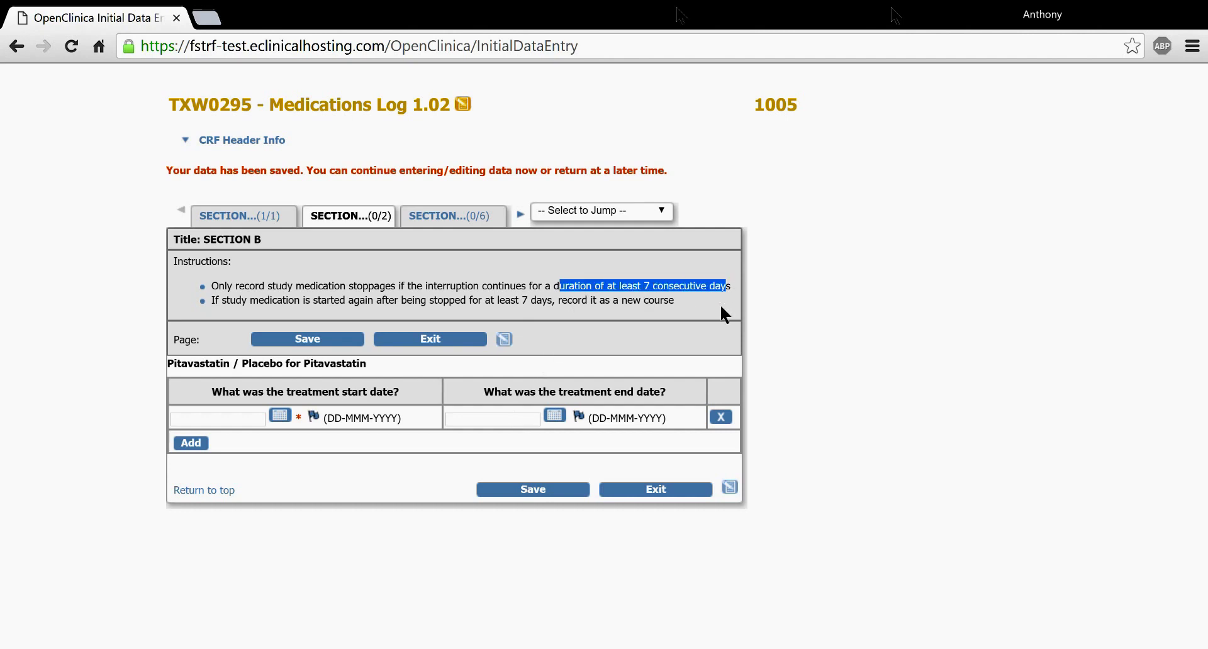
click(719, 304)
click(480, 428)
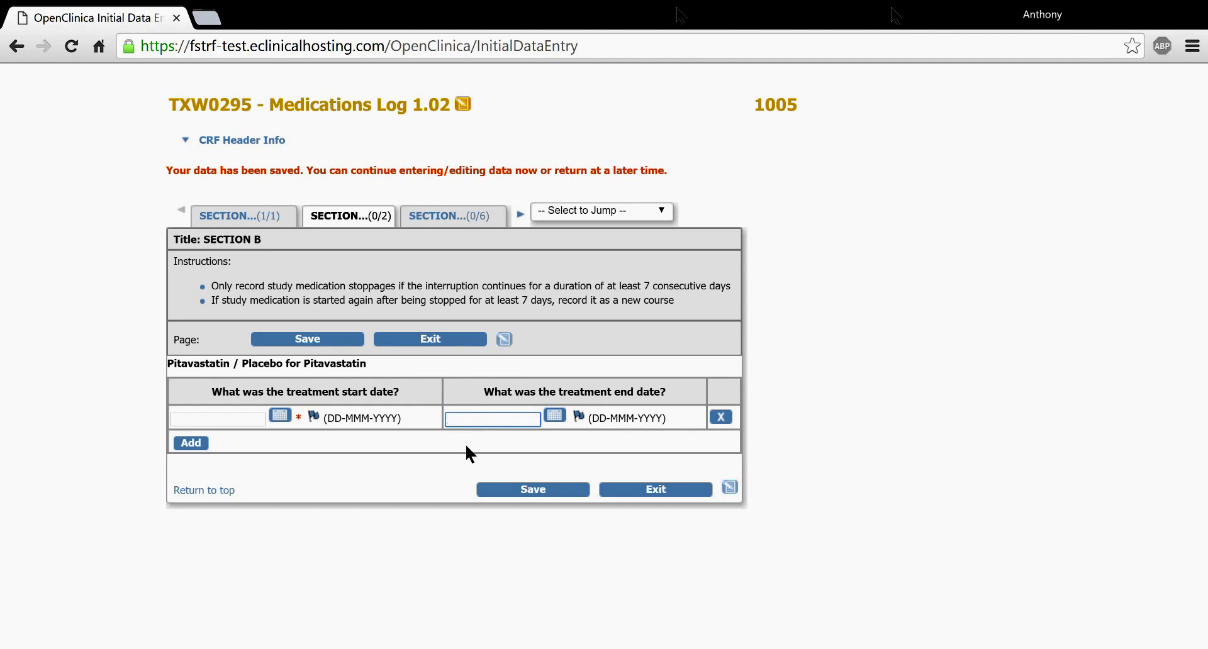
Step: Add seven blank rows to the Pitavastatin treatment date table, and exit the form without saving them
click(193, 443)
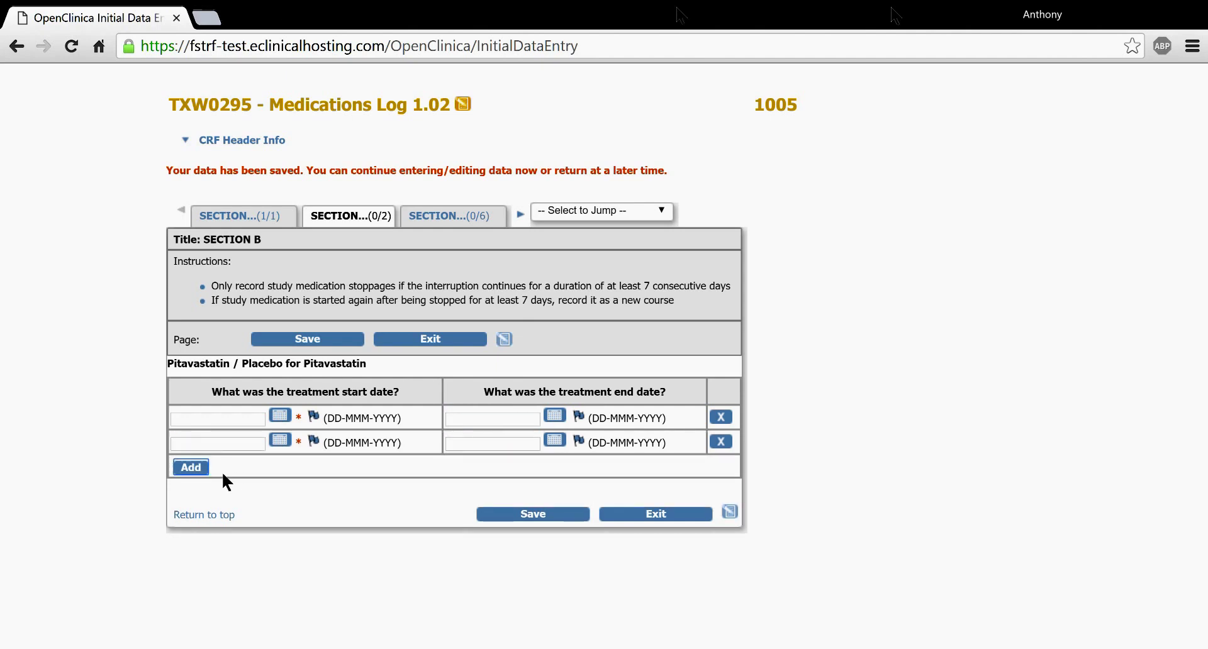
click(191, 467)
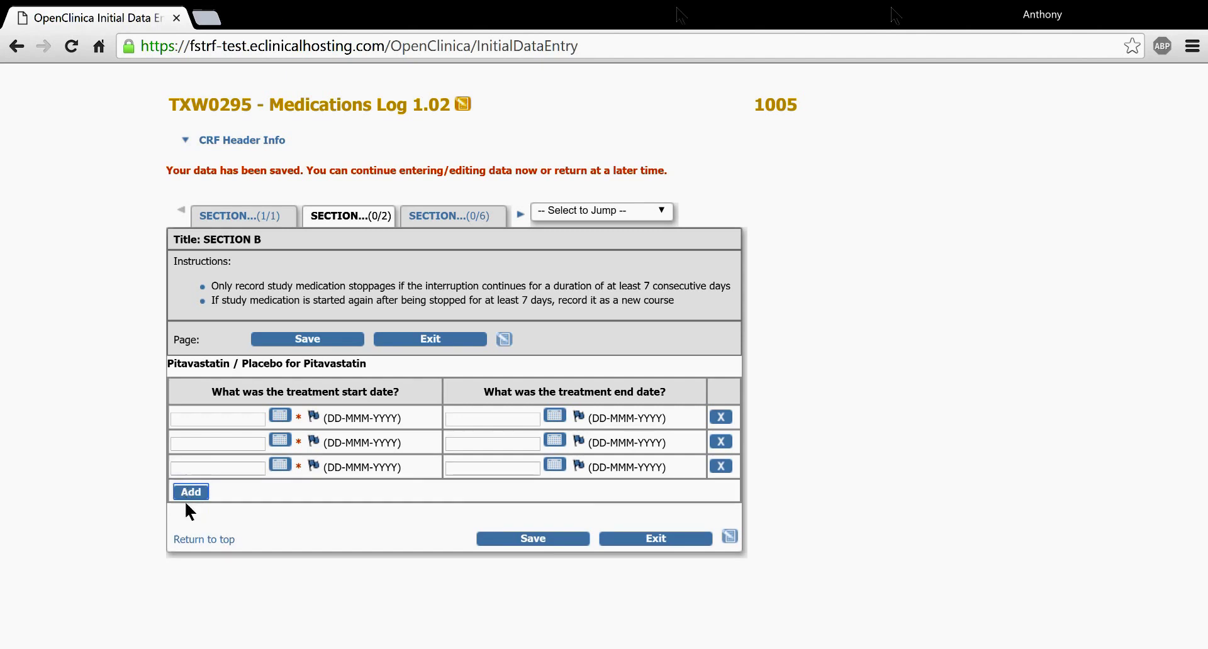
click(191, 492)
click(239, 423)
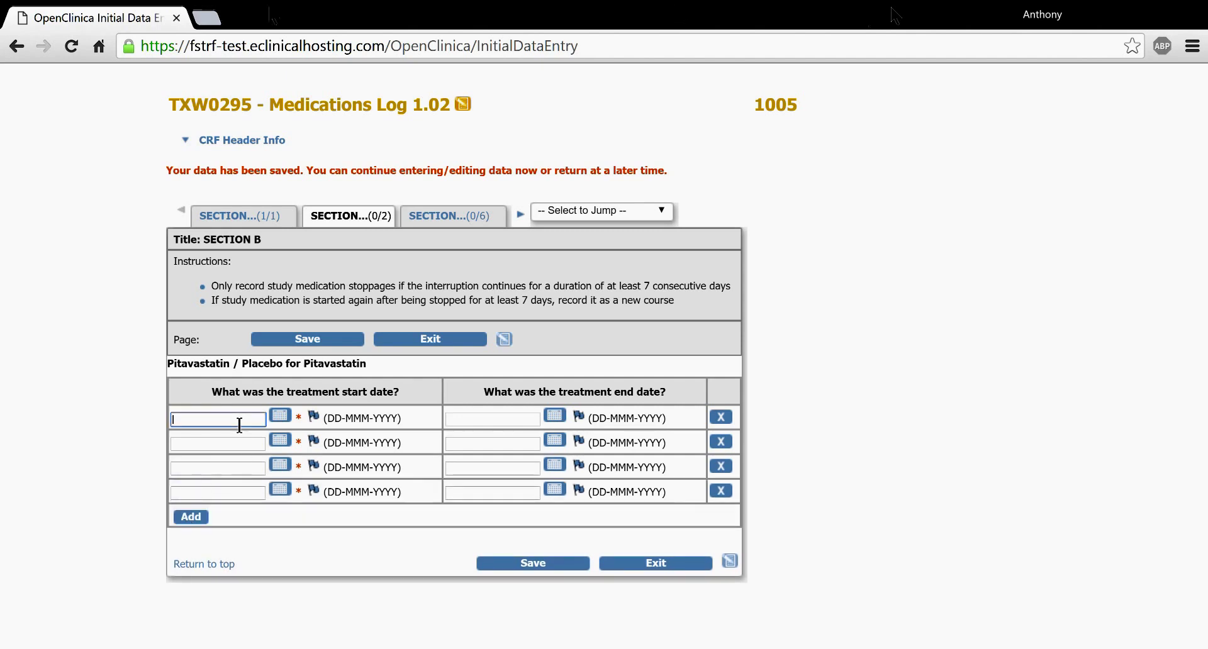
click(191, 516)
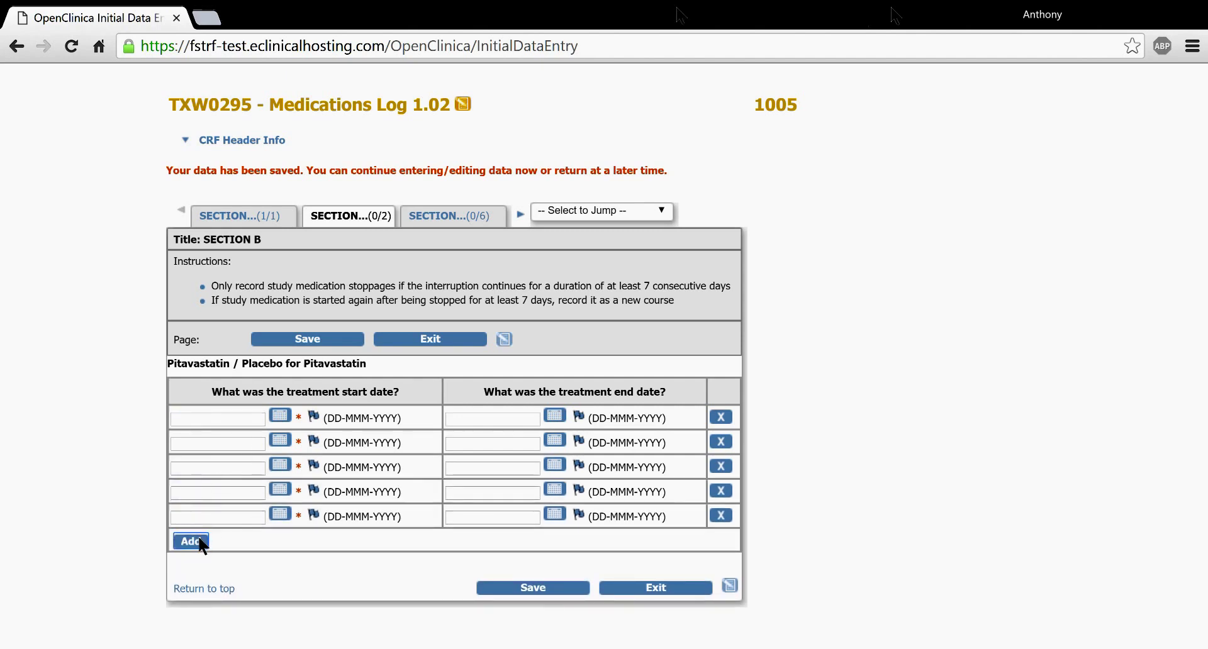
click(191, 541)
click(192, 566)
click(187, 590)
scroll(217, 553, down, 1)
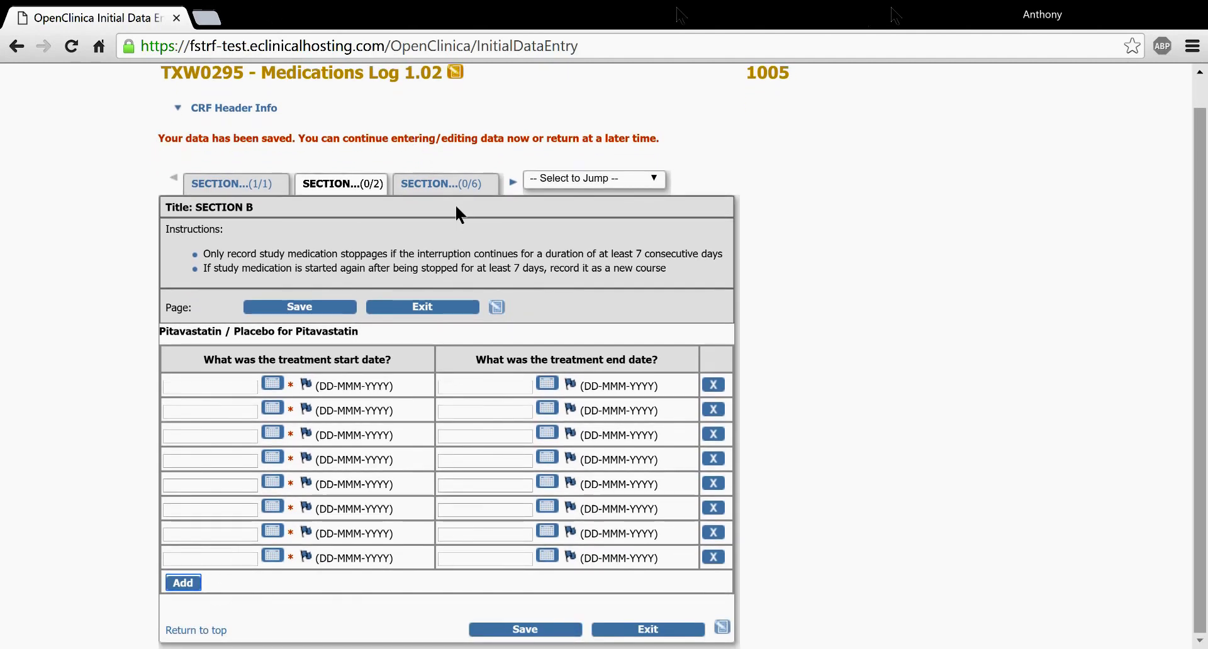
click(409, 306)
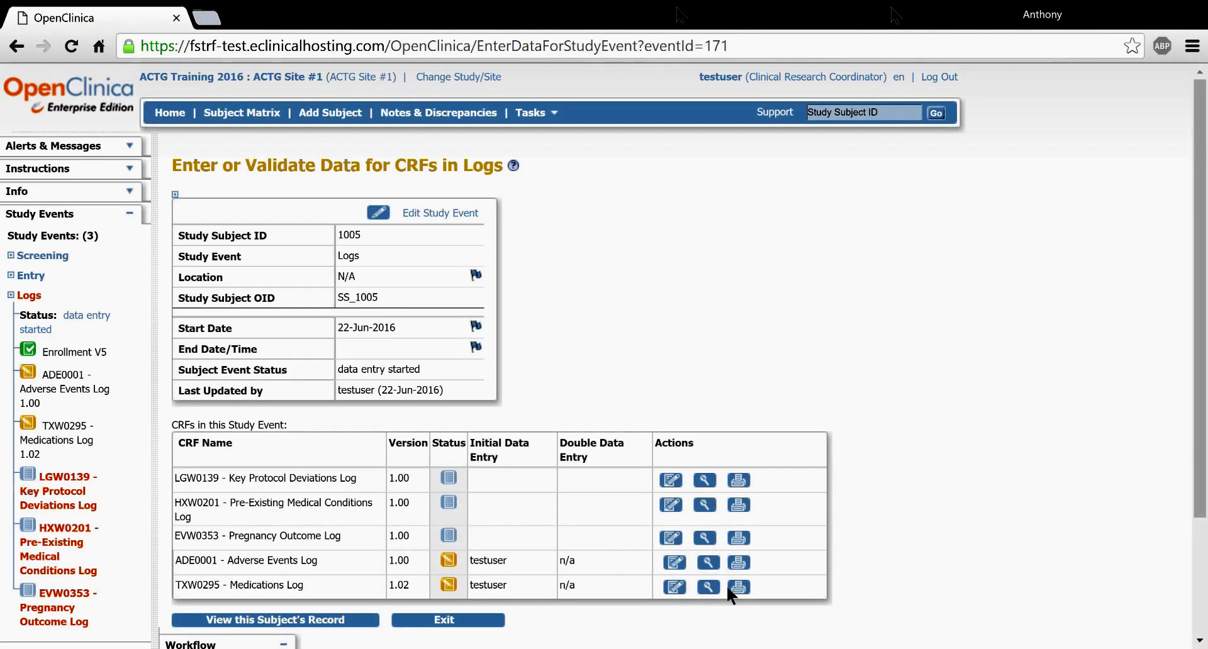
Step: Reopen the Medications Log and go to the first columns of Section C's Non-Study Treatment Medications table
click(678, 590)
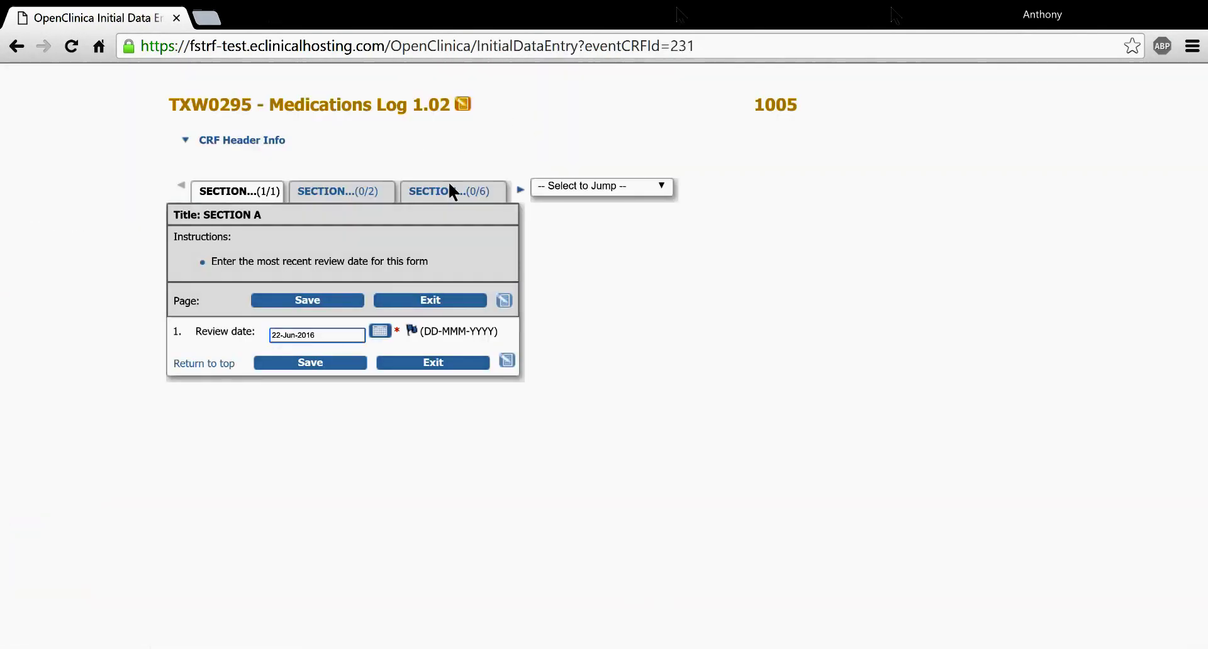
click(450, 192)
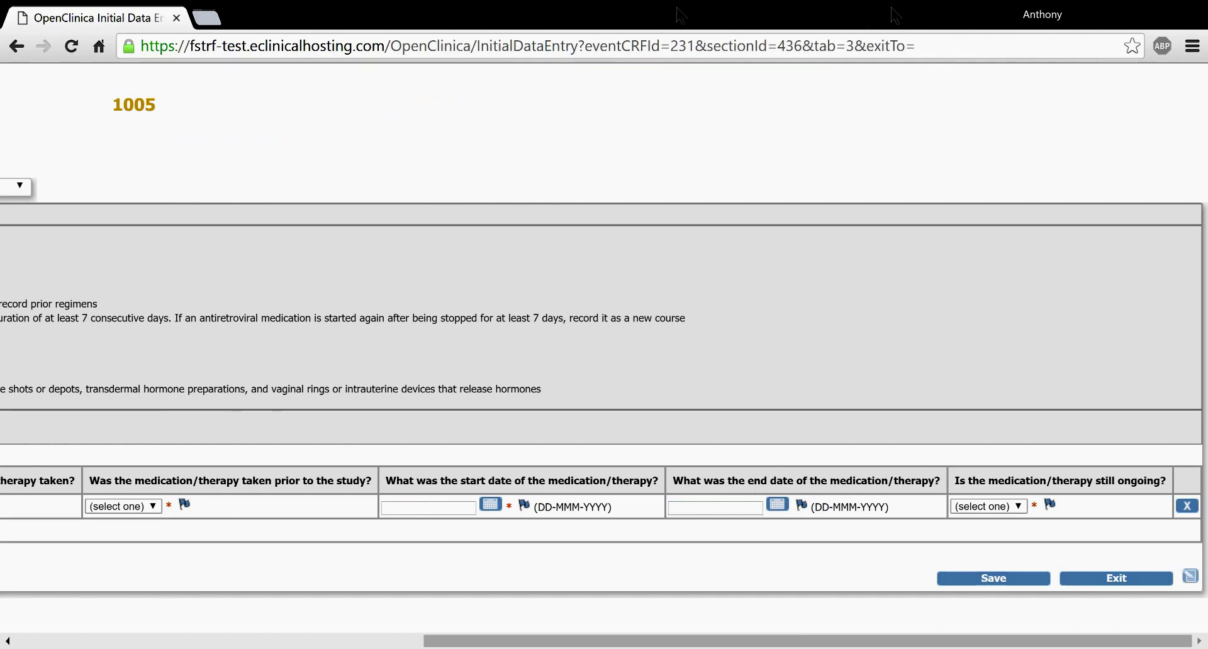
drag(625, 641, 252, 641)
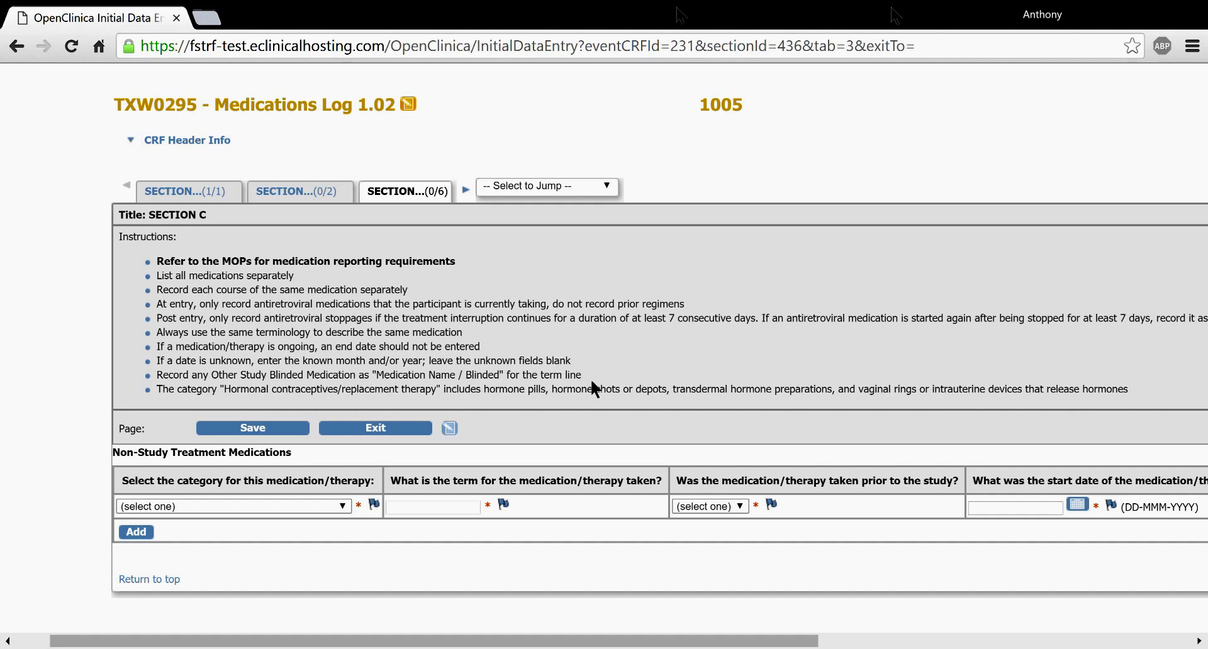
Step: Set the first Non-Study Treatment Medications row's category to Antidiabetic medication, and go to its medication term field
click(337, 506)
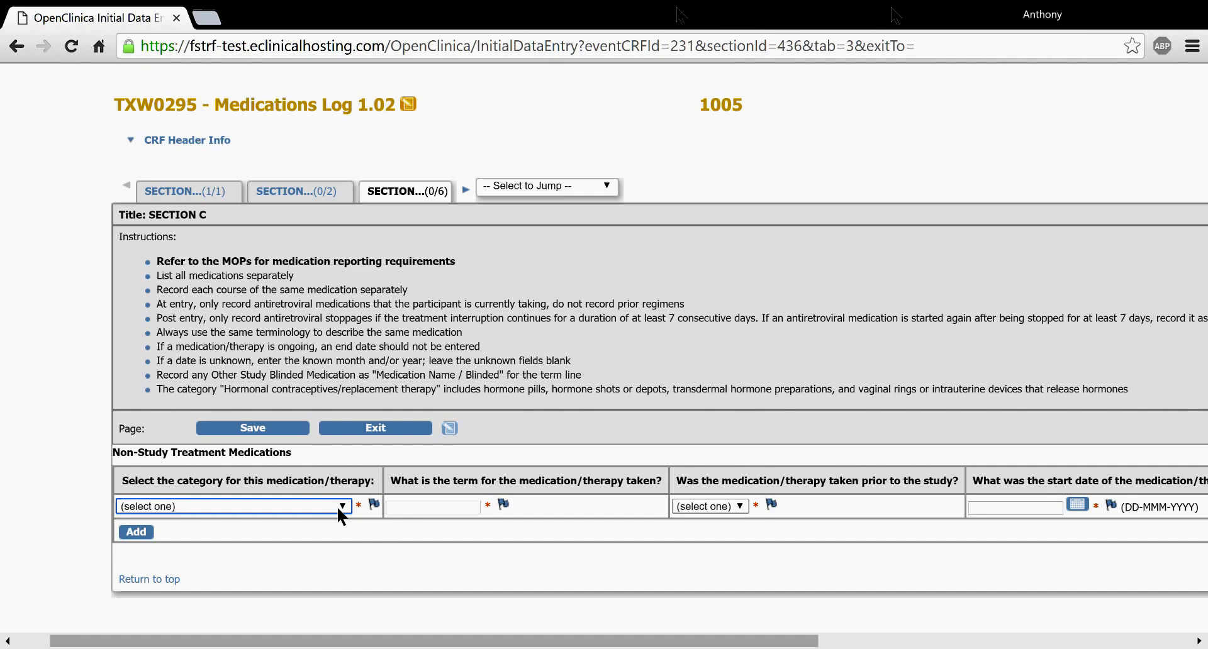
click(271, 380)
click(458, 511)
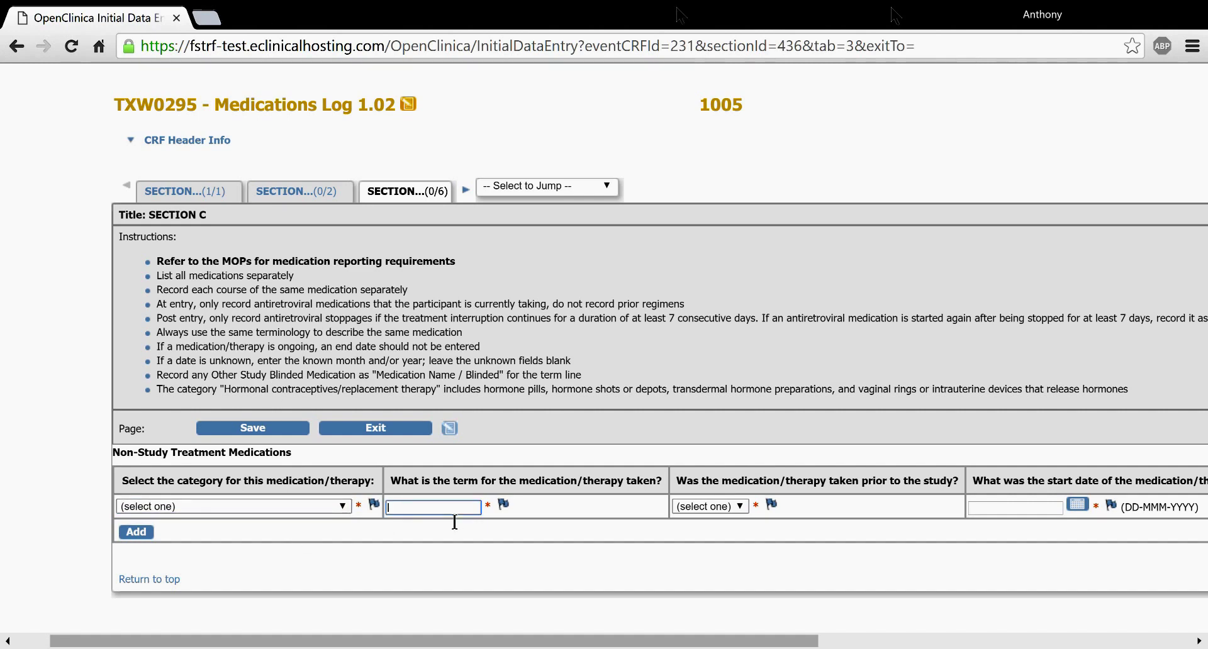
click(274, 499)
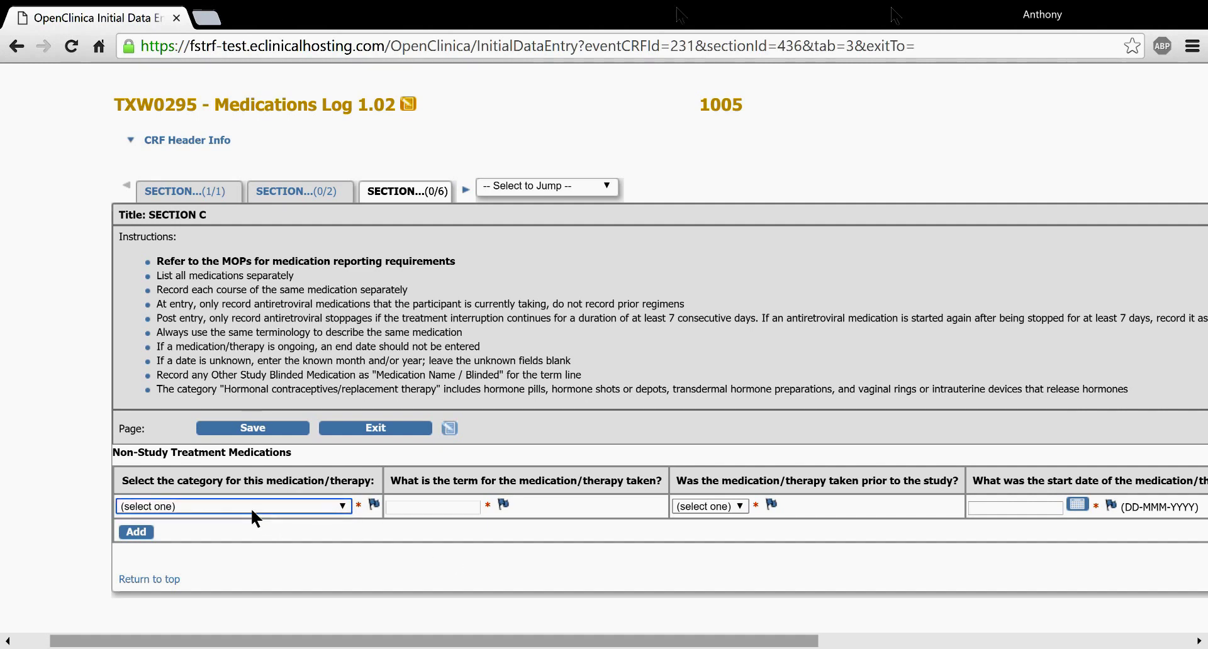
click(226, 370)
click(418, 534)
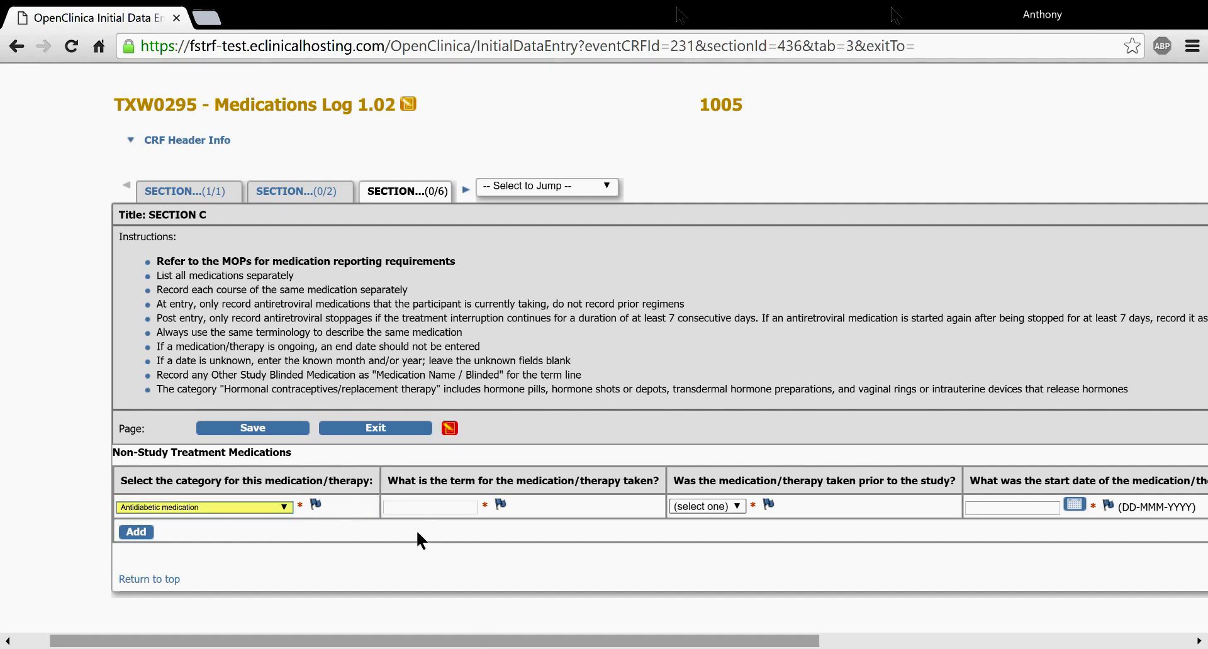
click(429, 512)
Step: Reset the first medication row's category to (select one), and return to its term field
click(242, 507)
click(160, 520)
click(453, 507)
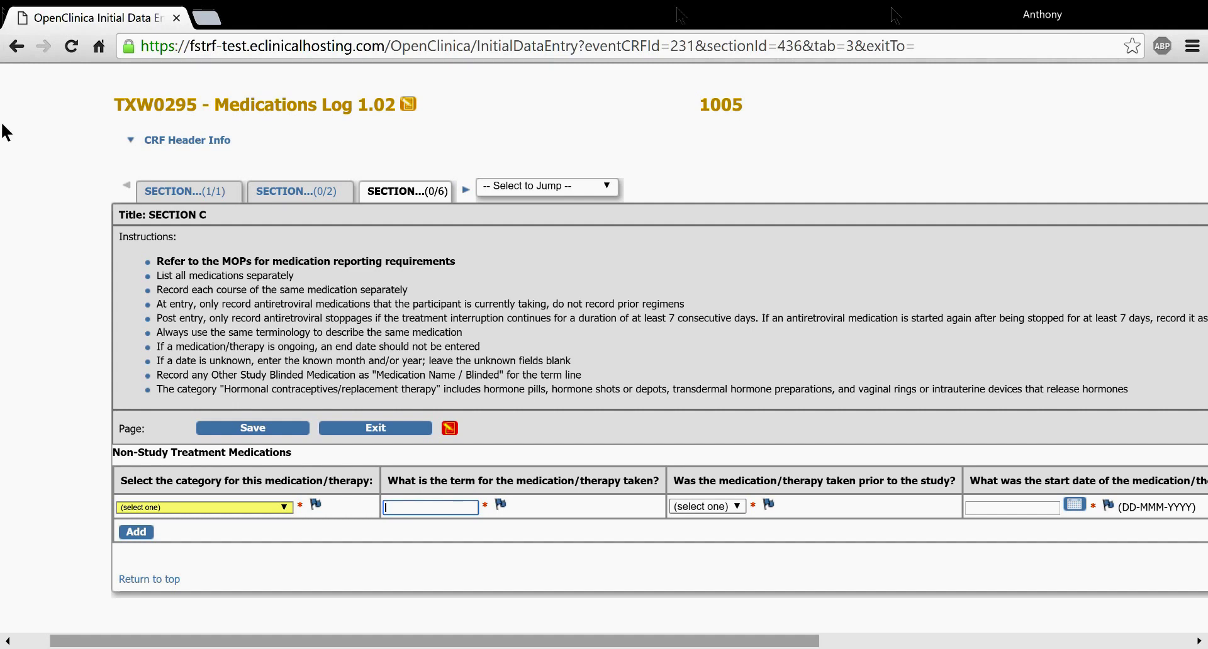
Step: Add three blank rows to the Non-Study Treatment Medications table, and go to the second row's term field
click(302, 554)
click(136, 532)
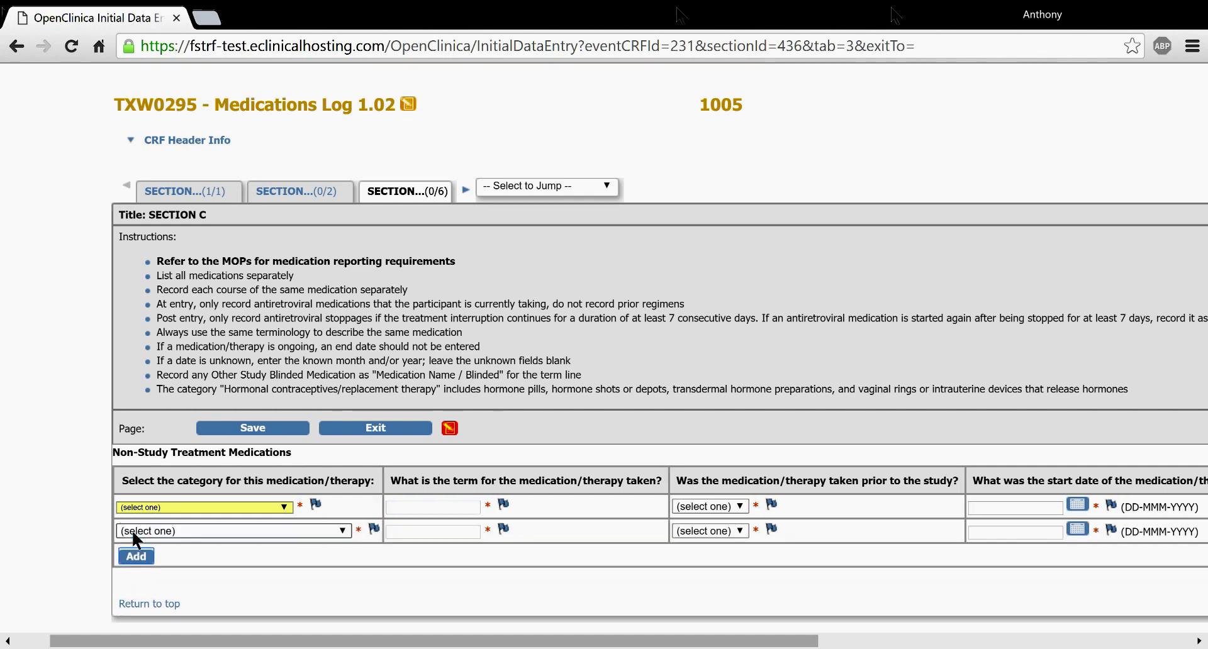
click(137, 556)
click(126, 582)
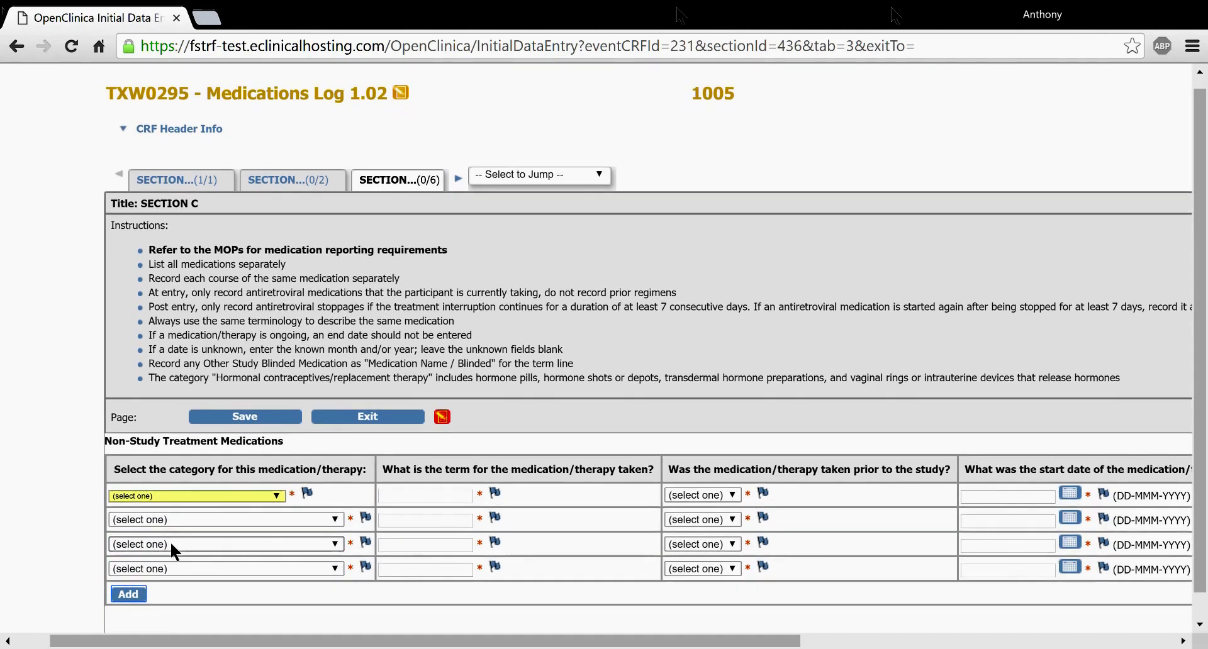
scroll(170, 541, down, 1)
click(454, 495)
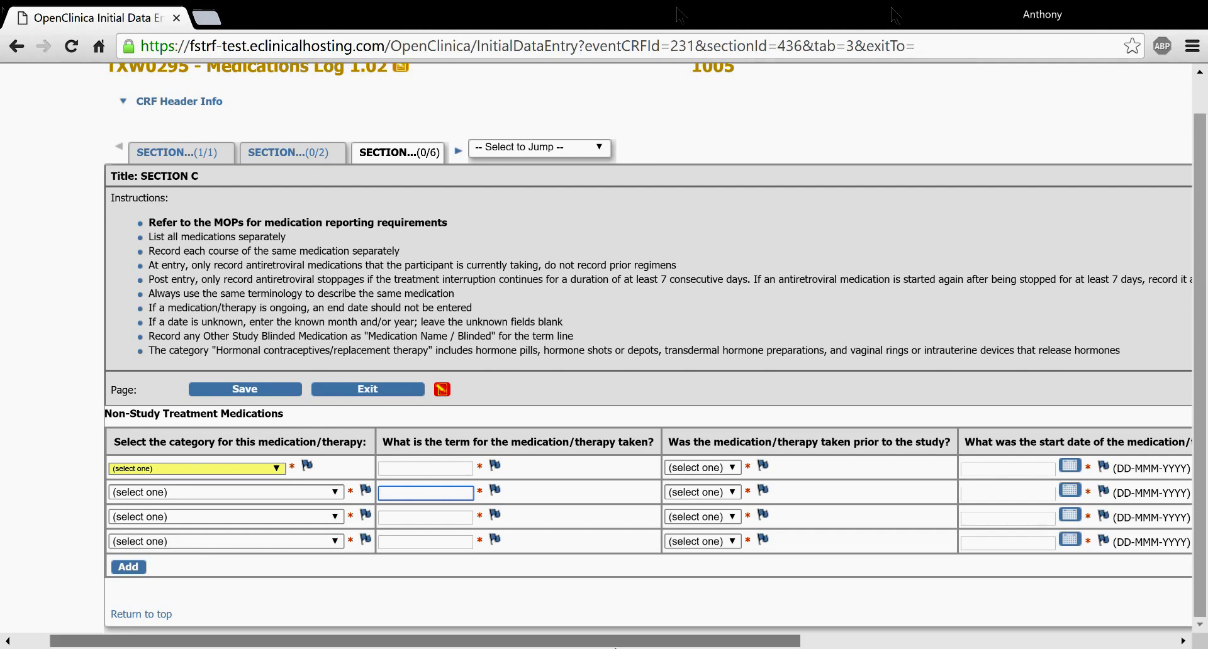
Step: Delete the extra rows from the Non-Study Treatment Medications table so that a single row is left
drag(428, 642, 803, 641)
click(1171, 541)
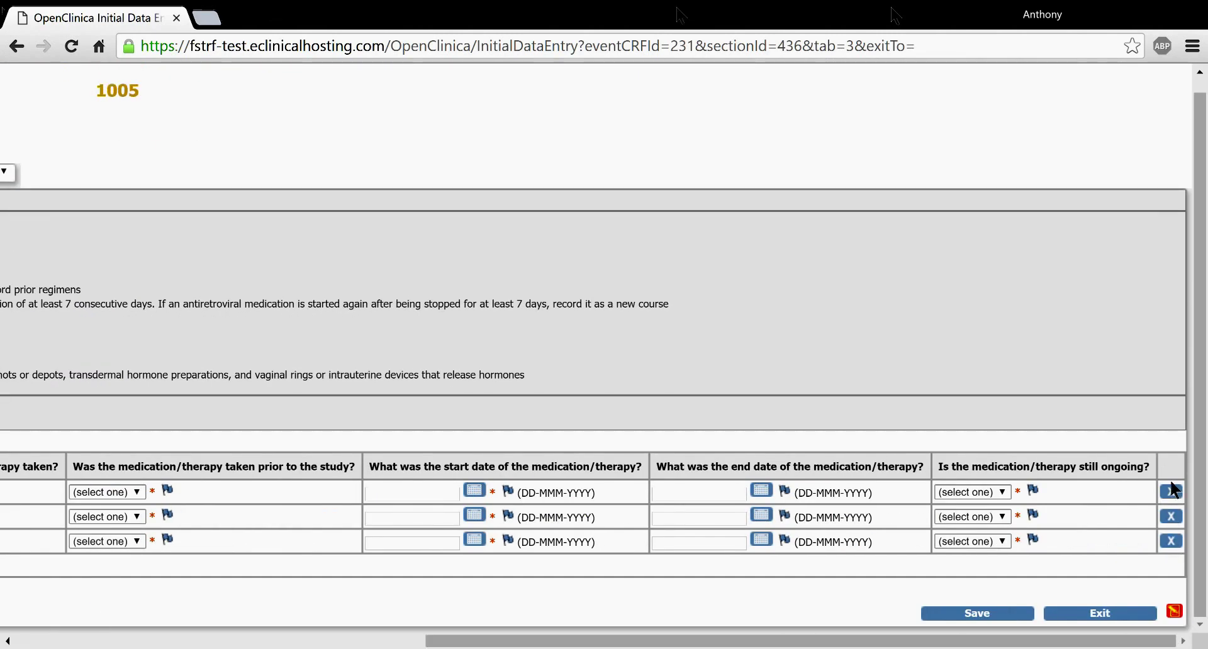
click(1168, 540)
click(1186, 531)
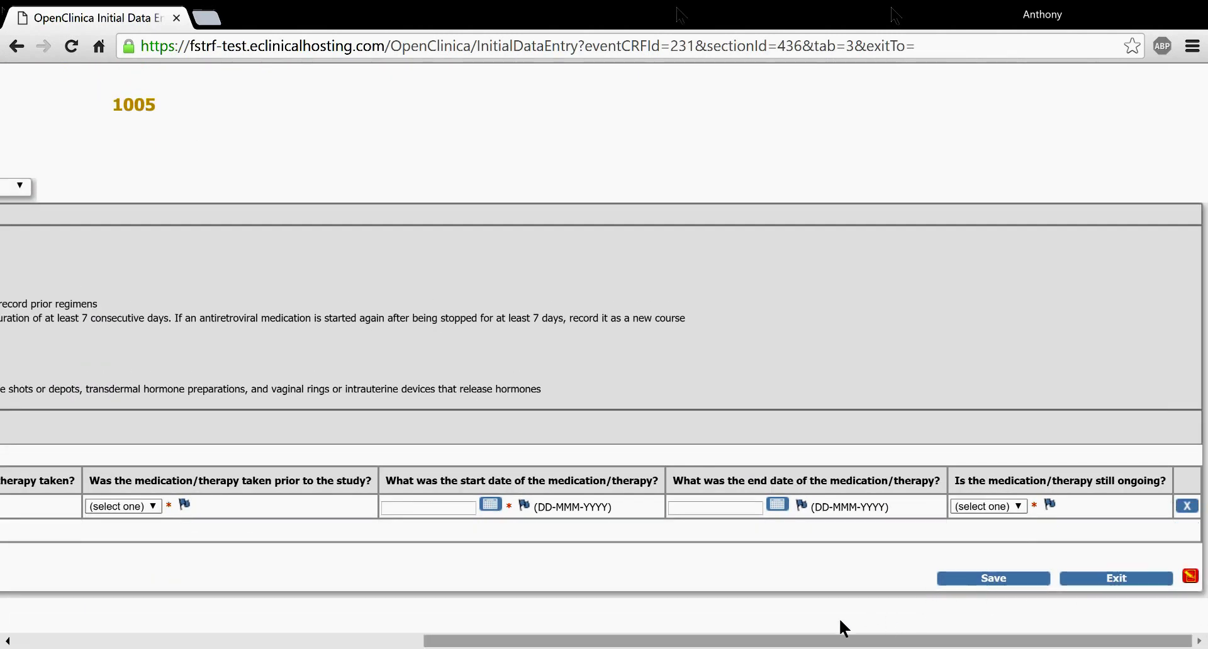
Step: Review the remaining row's medication term, prior use, start date and end date fields
drag(841, 641, 564, 642)
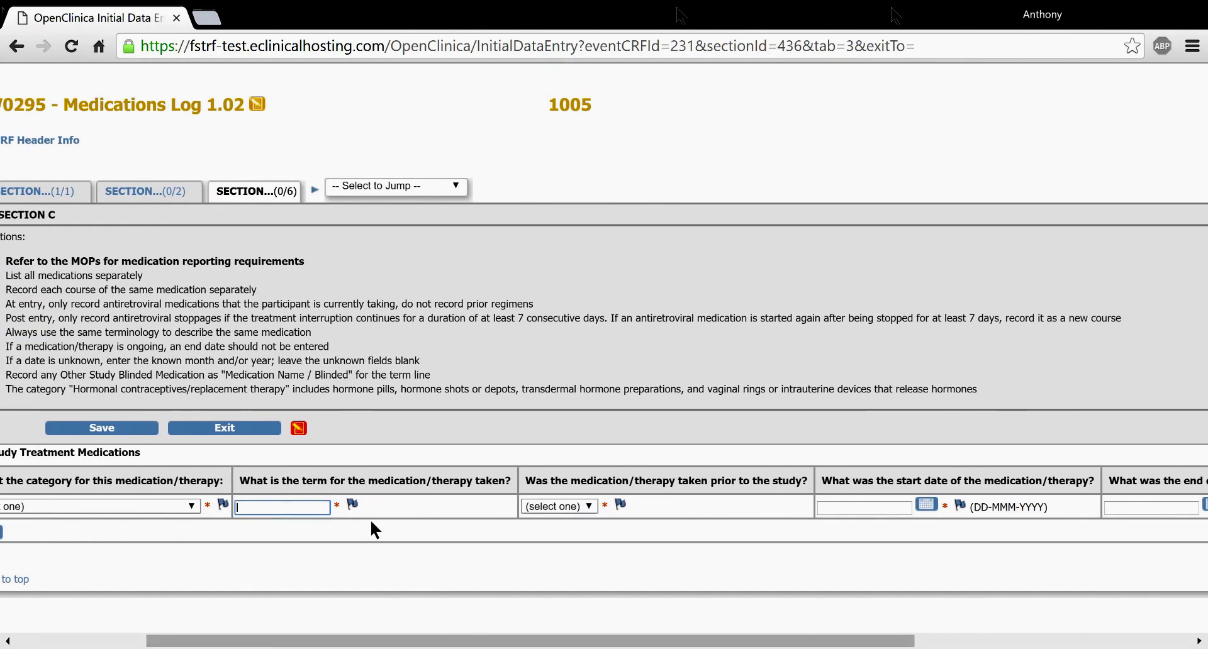
key(Tab)
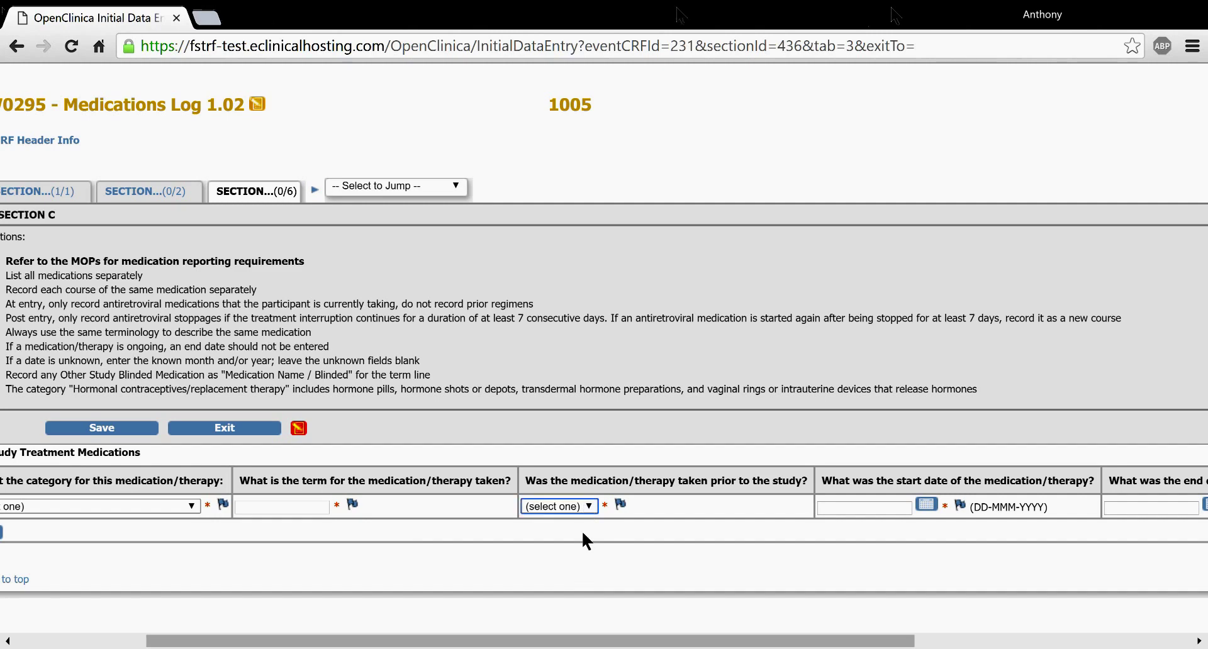
drag(668, 640, 791, 640)
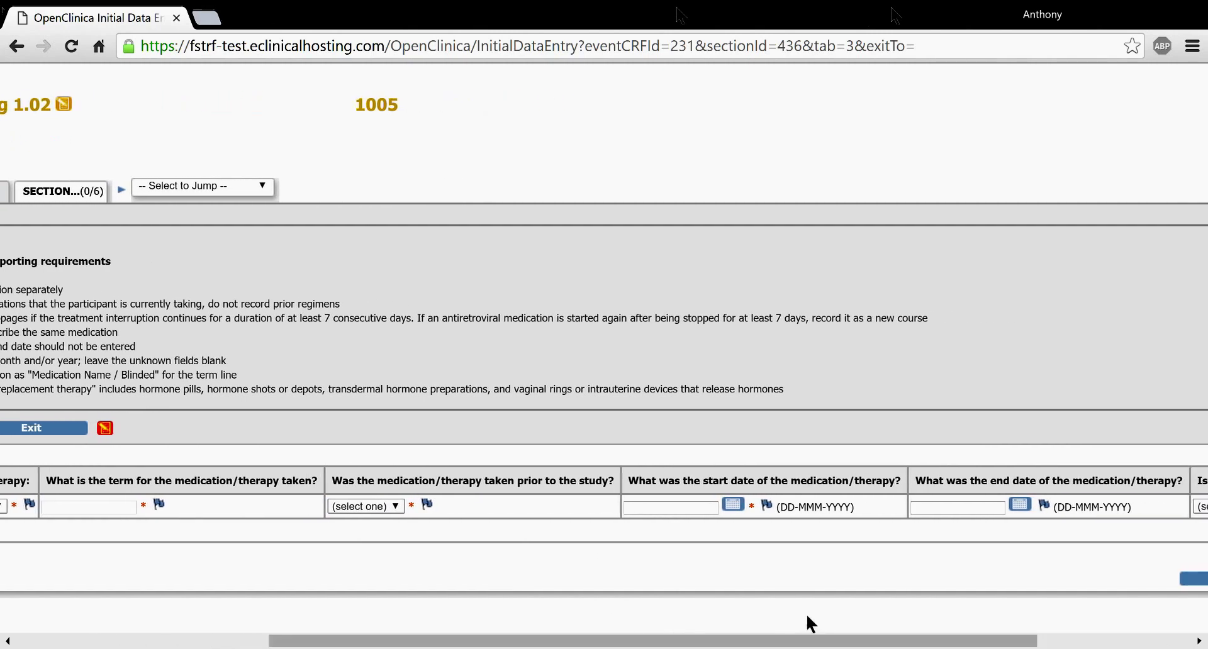
click(685, 513)
click(954, 510)
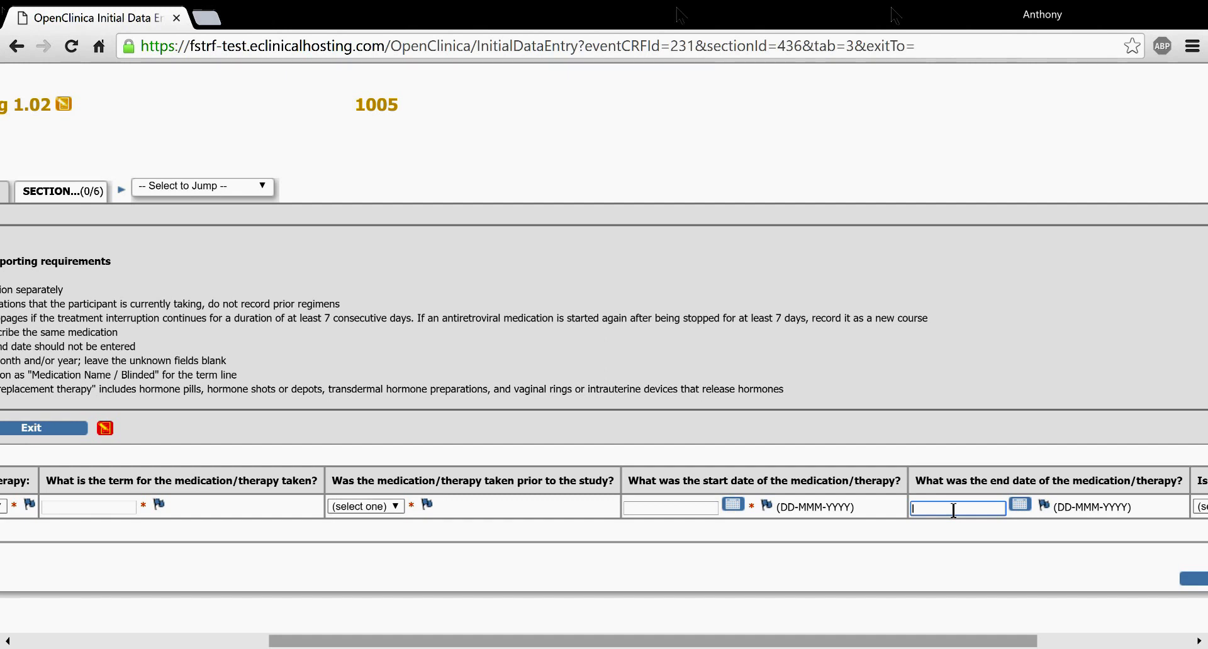
Step: Enter the partial date Jun-2015 as the start date of the medication/therapy
click(677, 509)
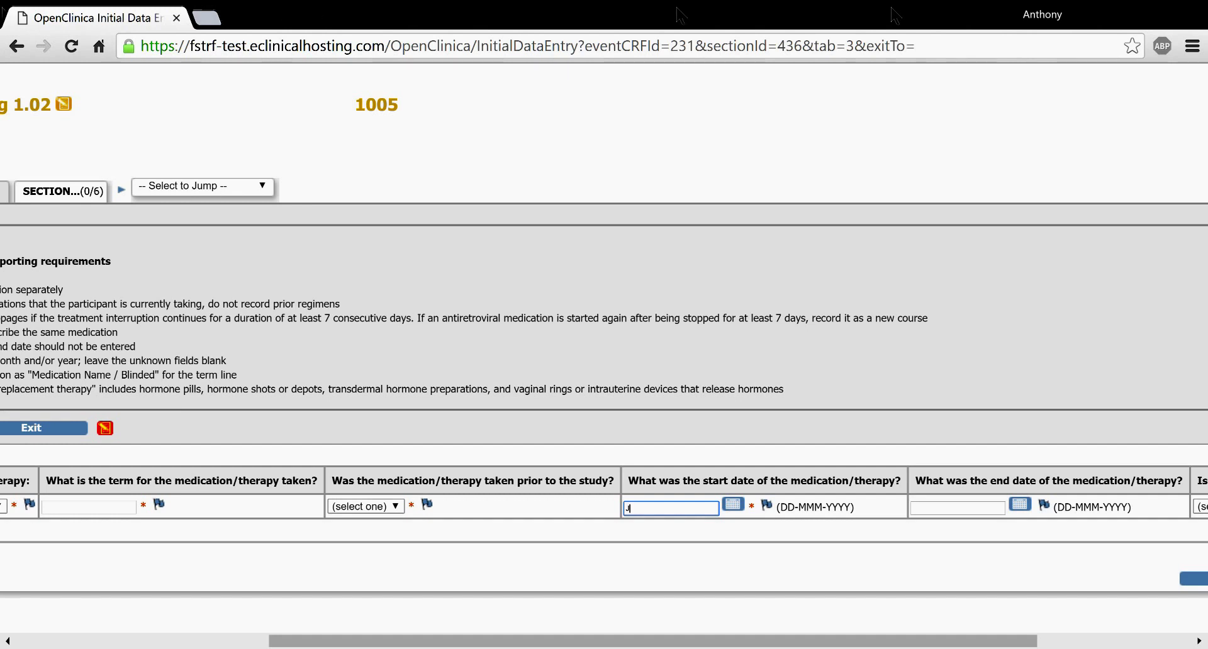
text(Jun-2015)
click(712, 572)
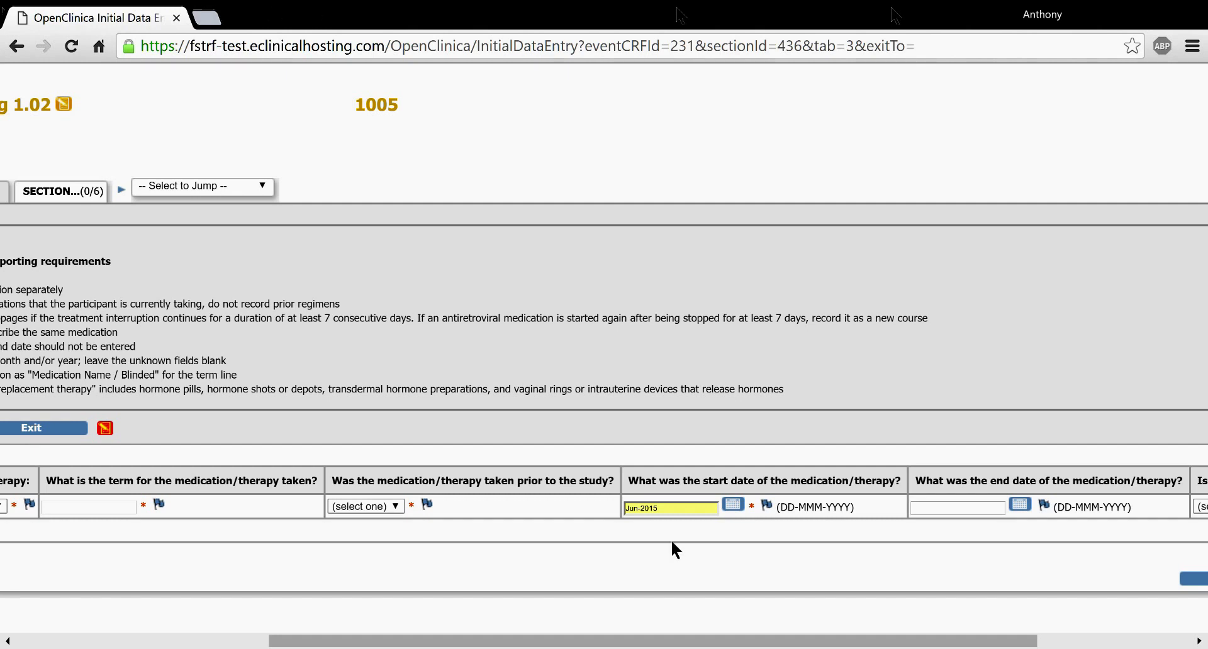
Step: Clear the partial start date from the medication row
click(648, 510)
key(BackSpace)
key(BackSpace)
key(BackSpace)
key(BackSpace)
click(746, 543)
click(704, 509)
key(BackSpace)
key(BackSpace)
key(BackSpace)
key(BackSpace)
Step: Exit the Medications Log without saving, and open subject 1005's HXW0201 Pre-Existing Medical Conditions Log from the Logs event for data entry
drag(1007, 640, 854, 632)
click(308, 433)
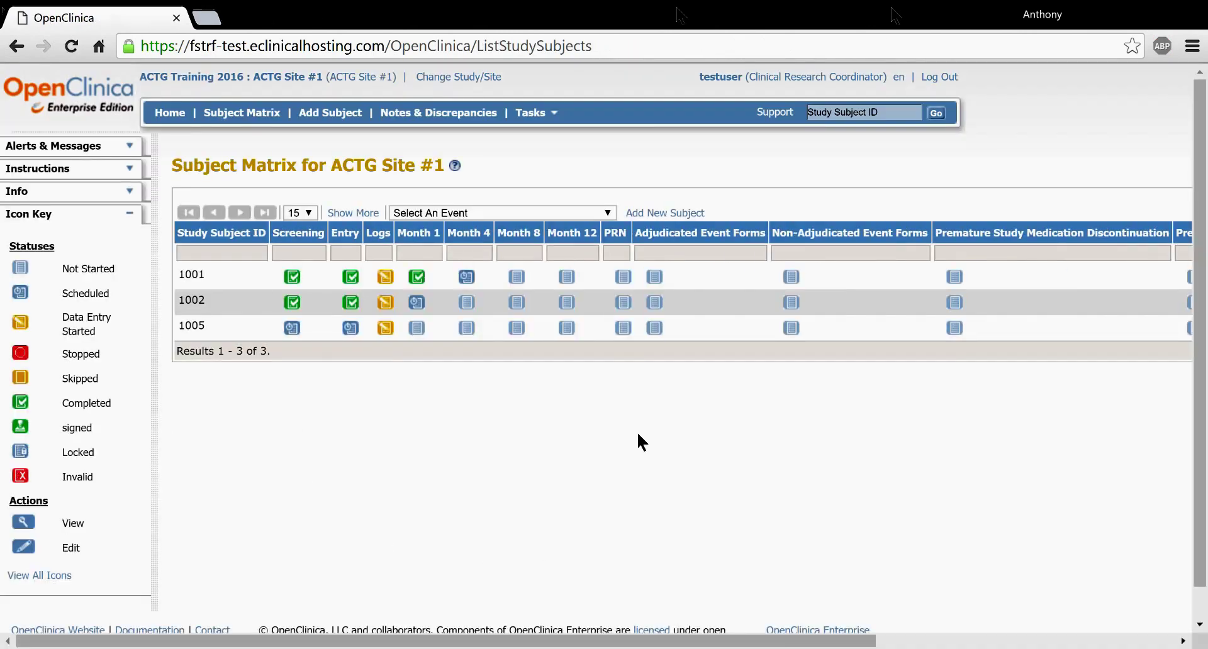
click(391, 342)
click(477, 432)
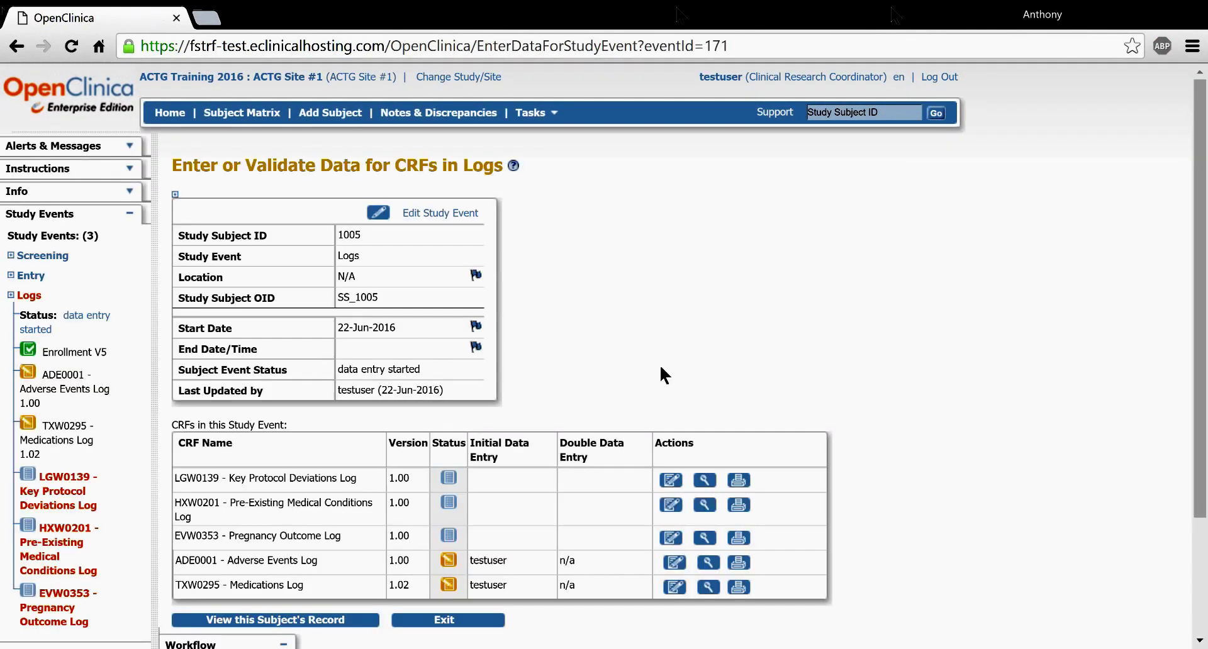
scroll(687, 378, down, 3)
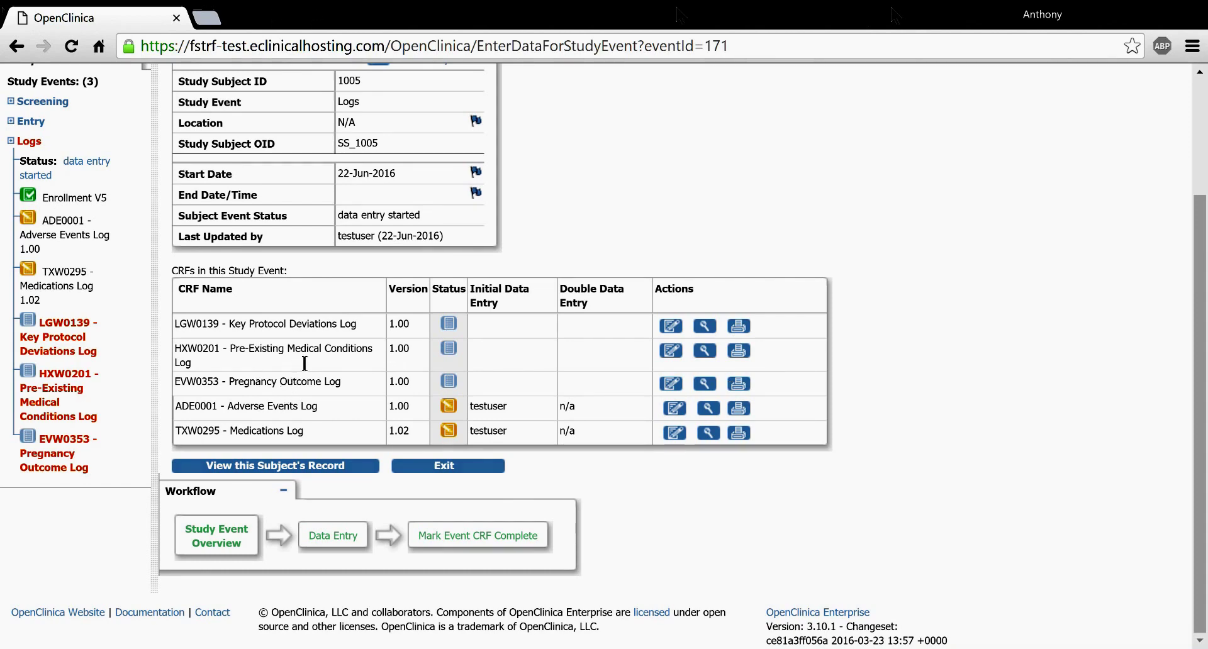
click(671, 351)
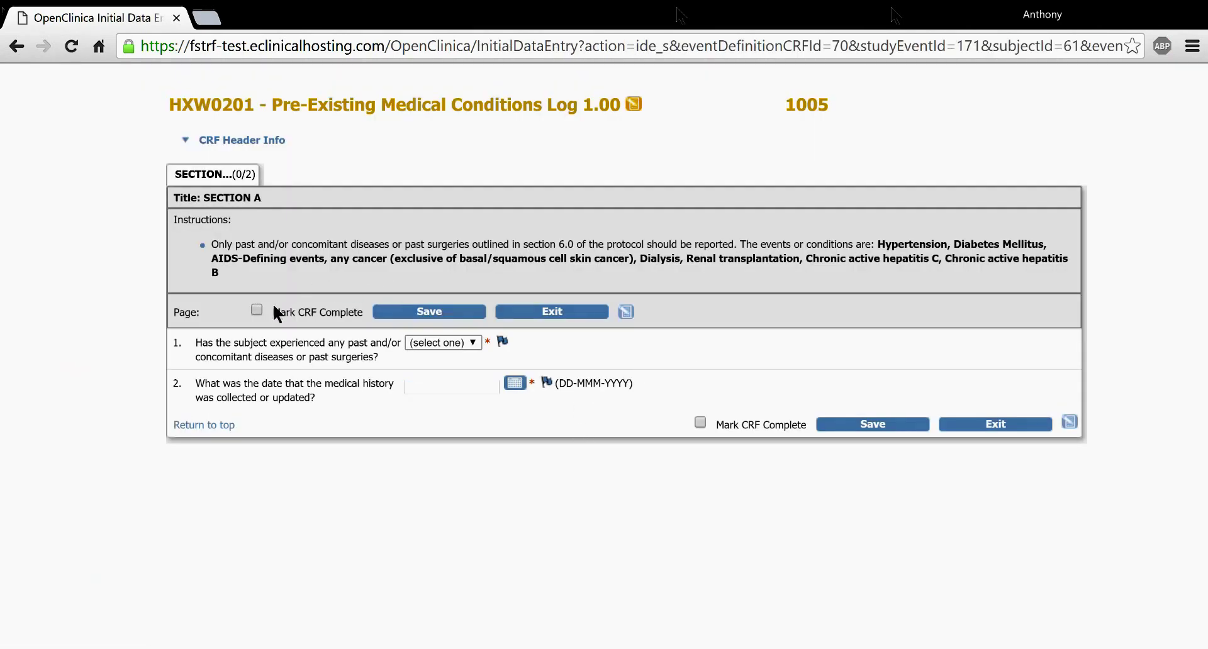
Step: Examine the Mark CRF Complete option and the list of reportable conditions in Section A's instructions
drag(349, 313, 245, 319)
click(340, 314)
drag(875, 247, 936, 283)
click(905, 260)
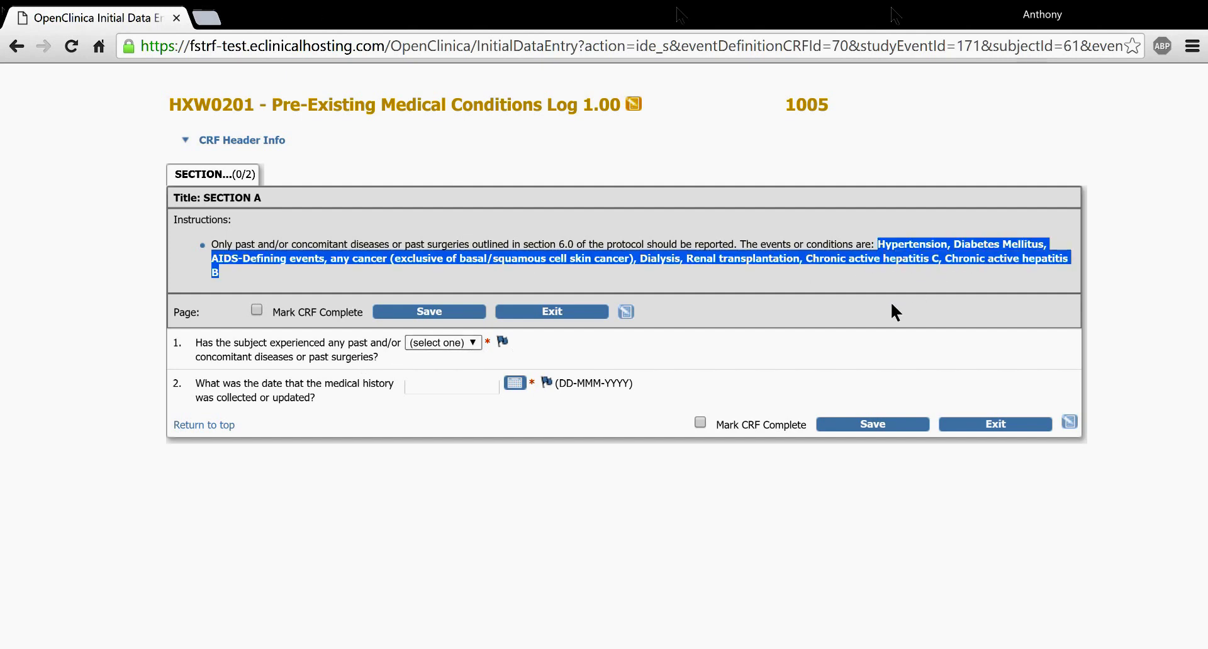
click(663, 347)
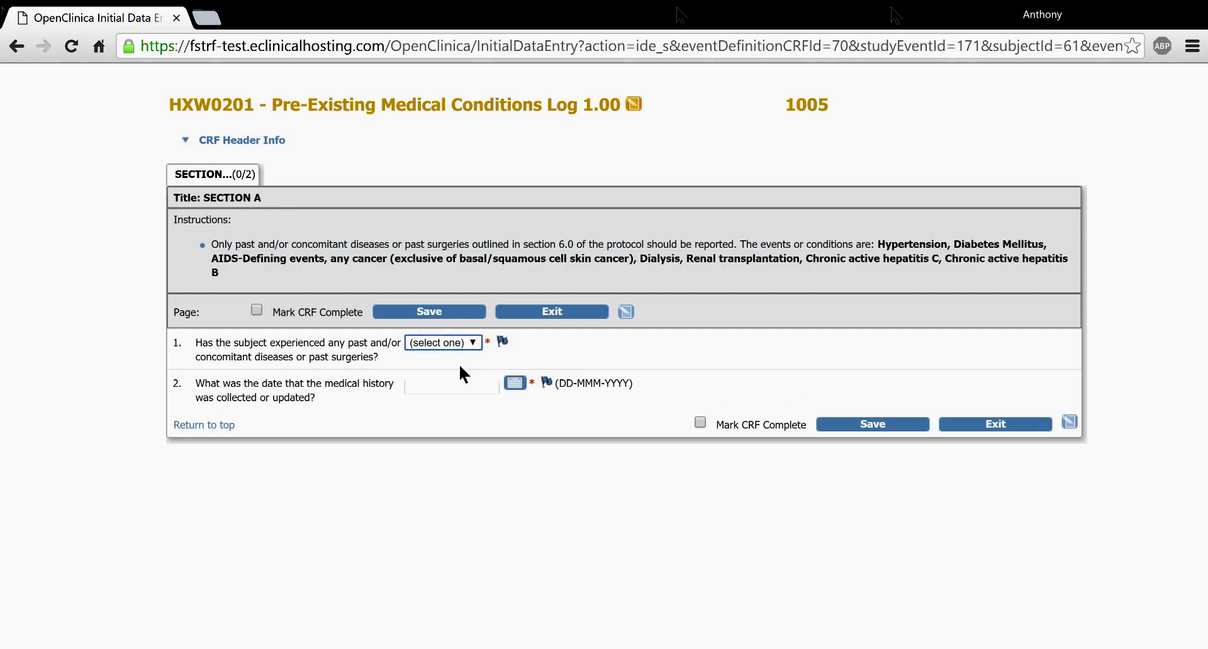
Step: Answer Yes to past or concomitant diseases or surgeries, and set the medical history collection date to 22-Jun-2016
key(Down)
click(483, 382)
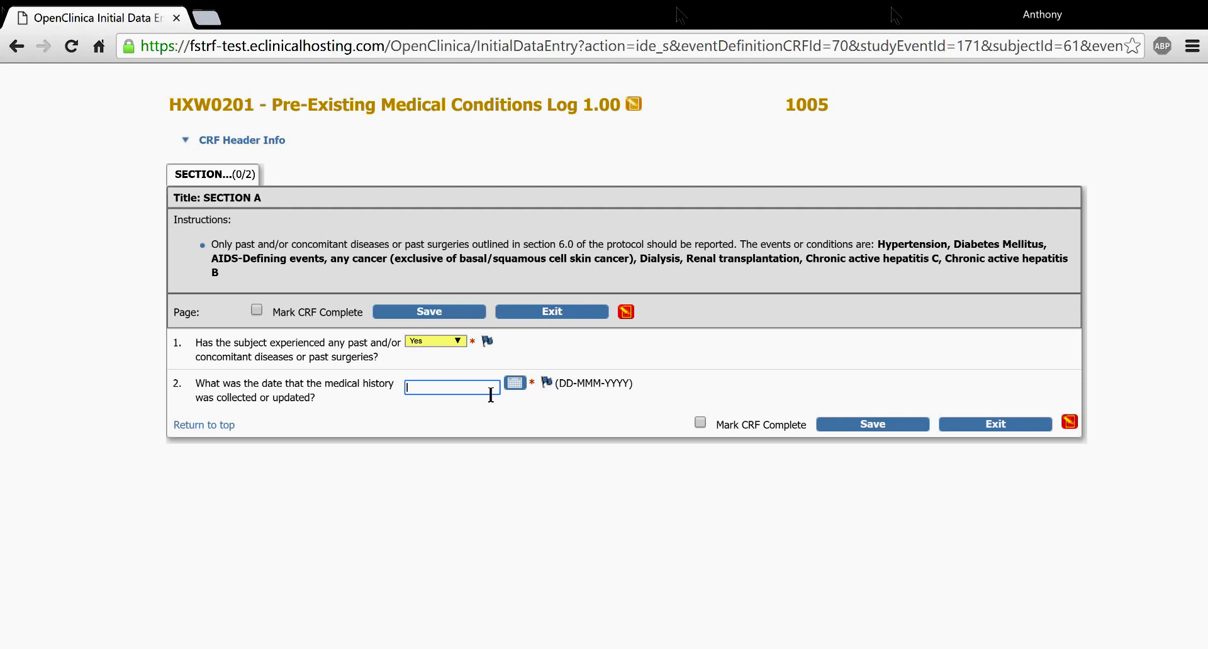
click(515, 383)
click(625, 522)
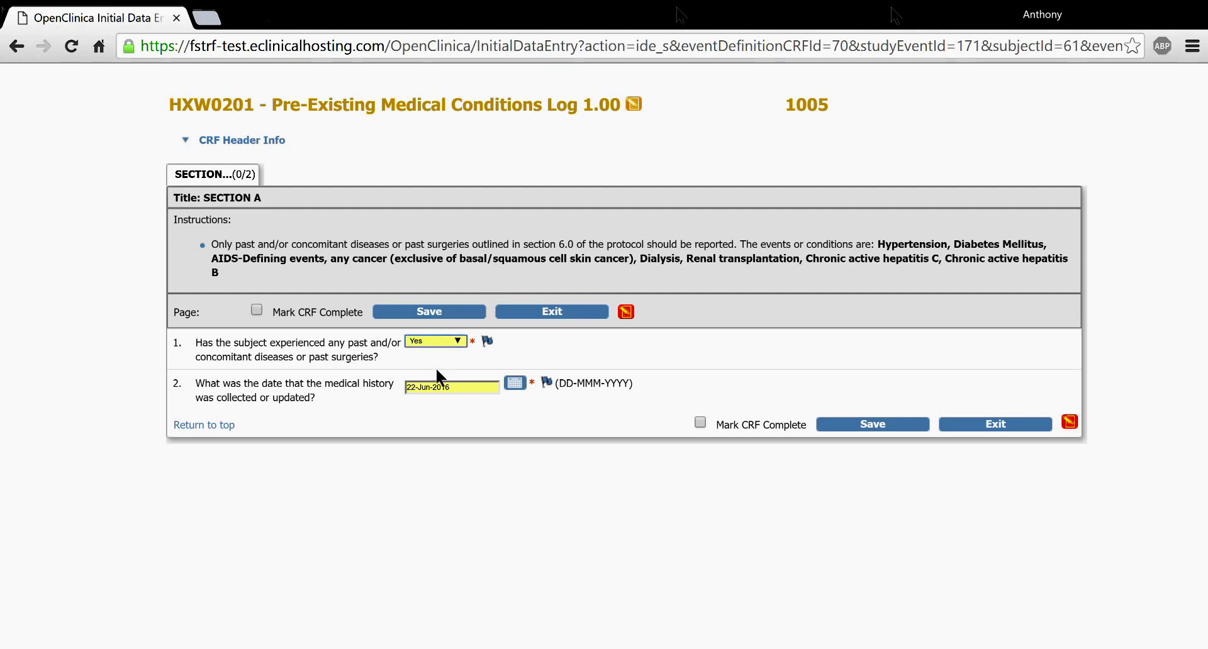
Step: Change the past or concomitant diseases answer to No, mark the CRF complete and save it
key(Down)
click(463, 387)
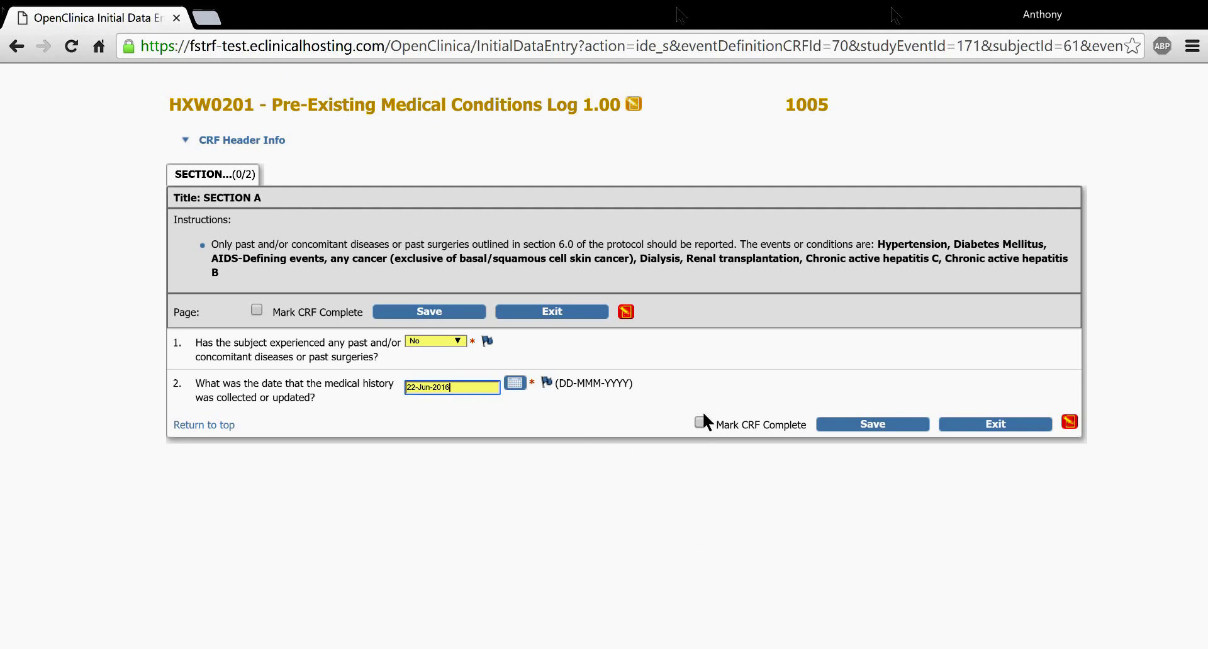
click(736, 391)
click(699, 423)
click(893, 430)
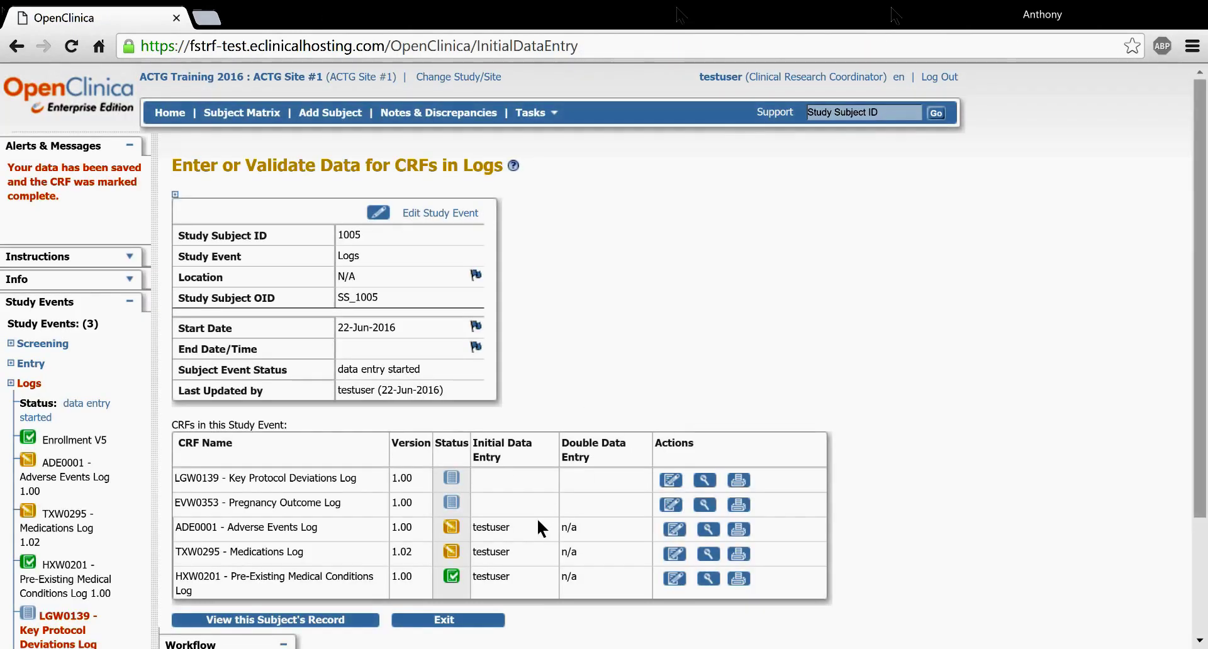
Step: Examine the Adverse Events, Medications and Key Protocol Deviations Log entries among the Logs event's CRFs
scroll(537, 518, down, 3)
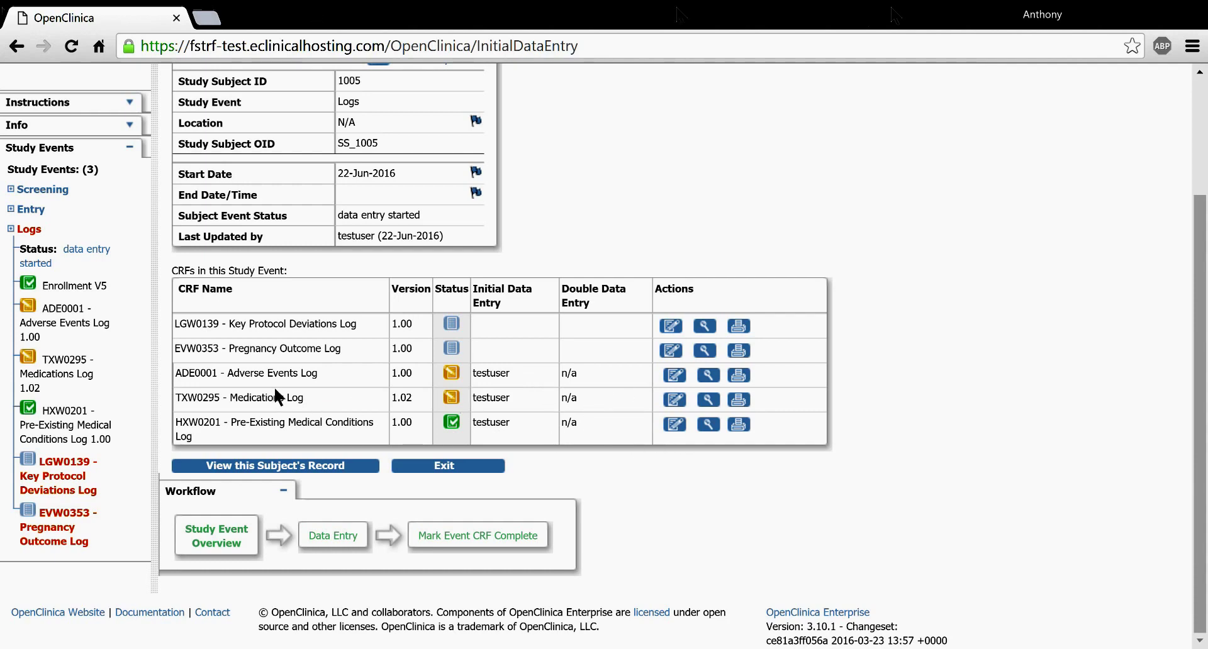
drag(323, 383, 237, 383)
drag(302, 404, 238, 404)
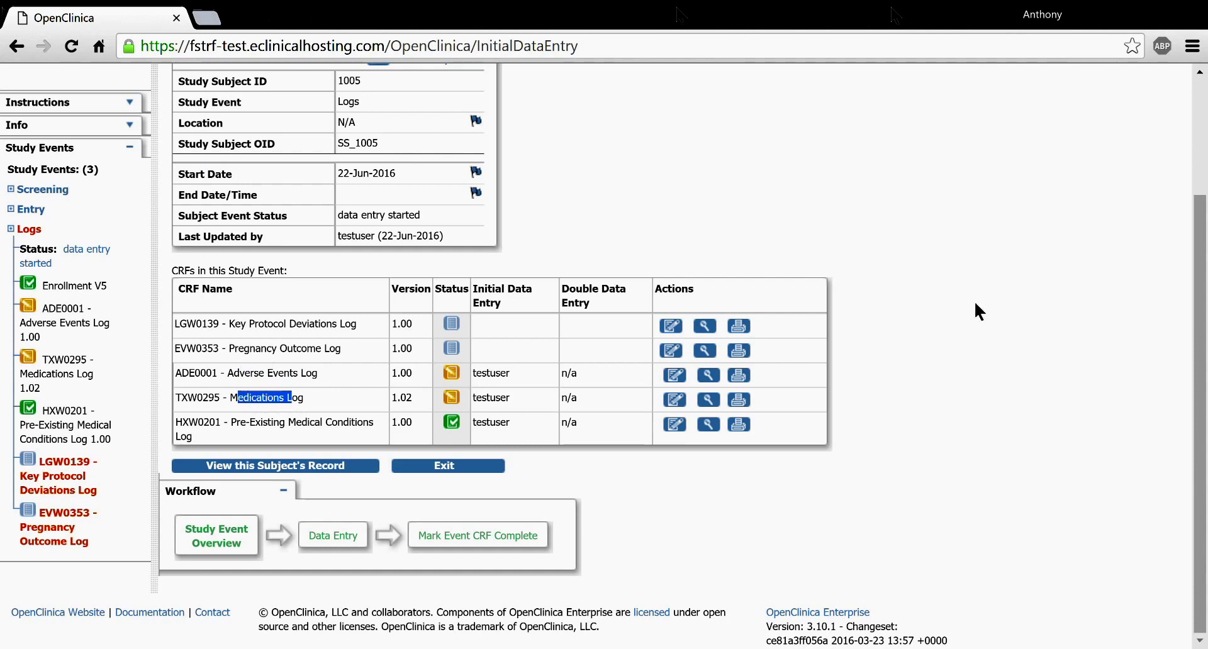
click(1033, 297)
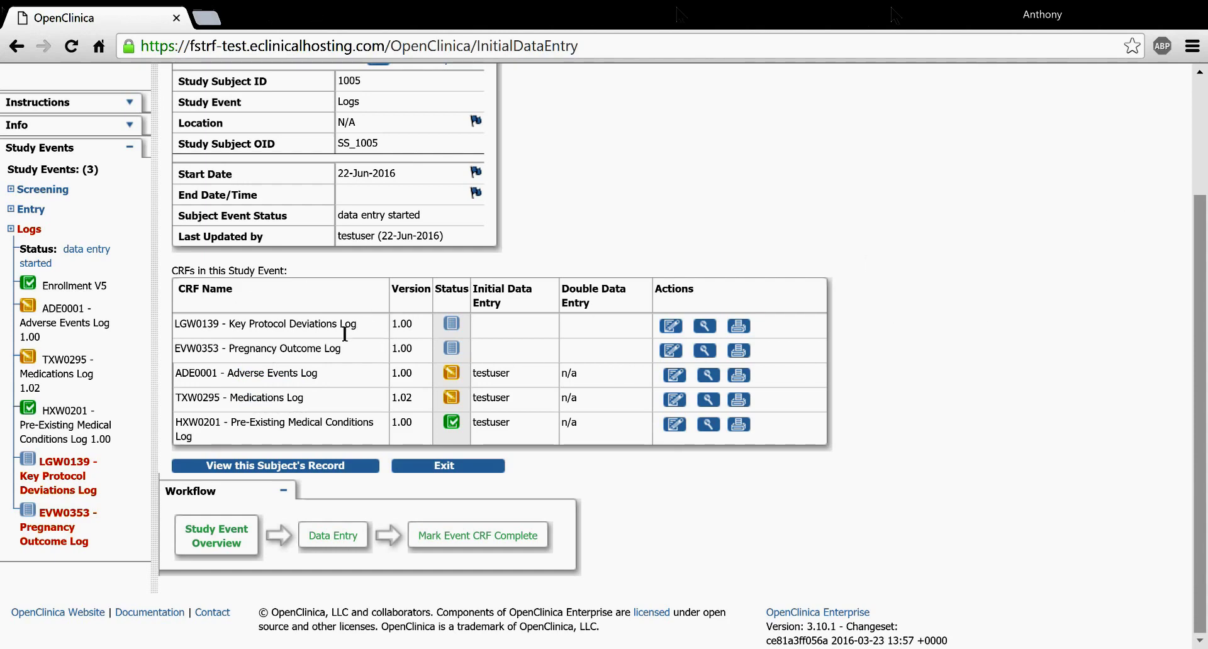
drag(355, 343, 264, 325)
click(281, 327)
drag(357, 324, 229, 325)
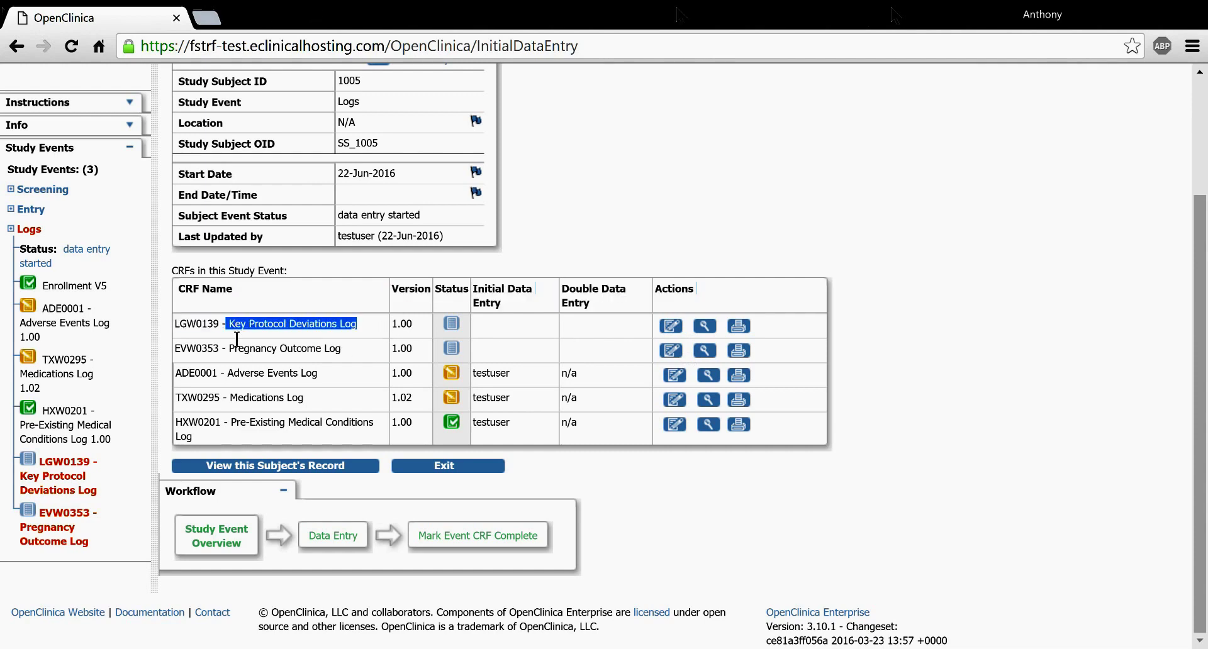
Step: Open the LGW0139 Key Protocol Deviations Log for viewing, and check its deviation start and end date fields
click(705, 328)
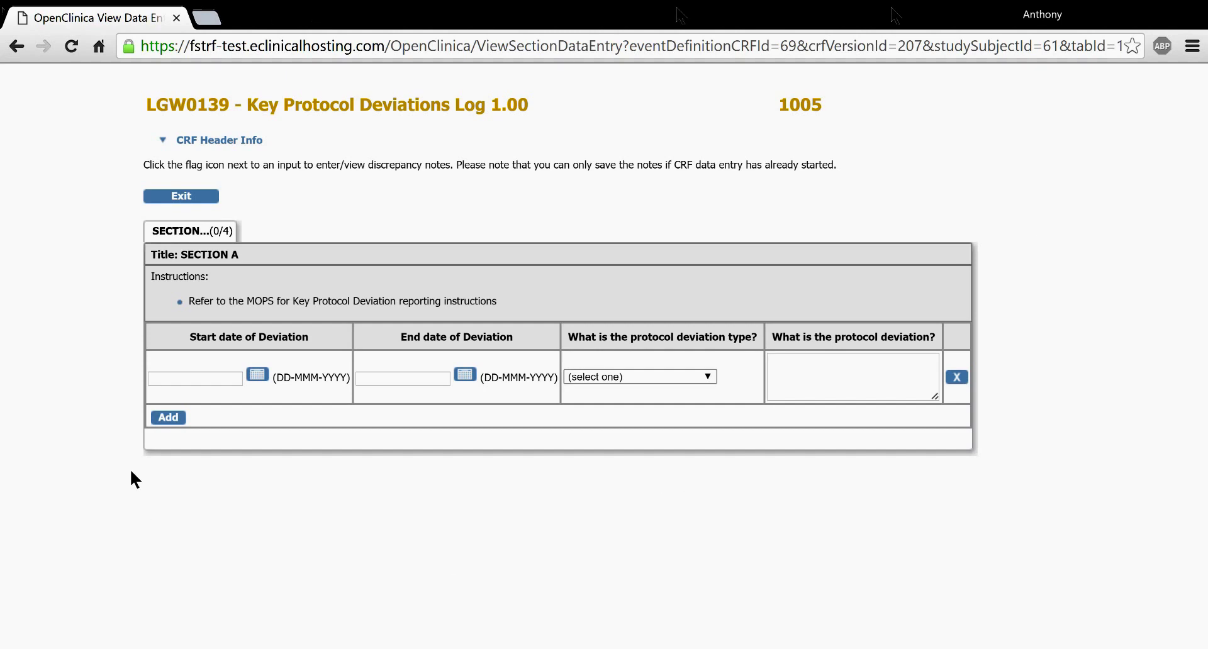
click(196, 379)
click(419, 380)
Step: Set the protocol deviation type to Inadvertent Overdose, check the deviation description field, and reset the type to (select one)
click(623, 381)
key(i)
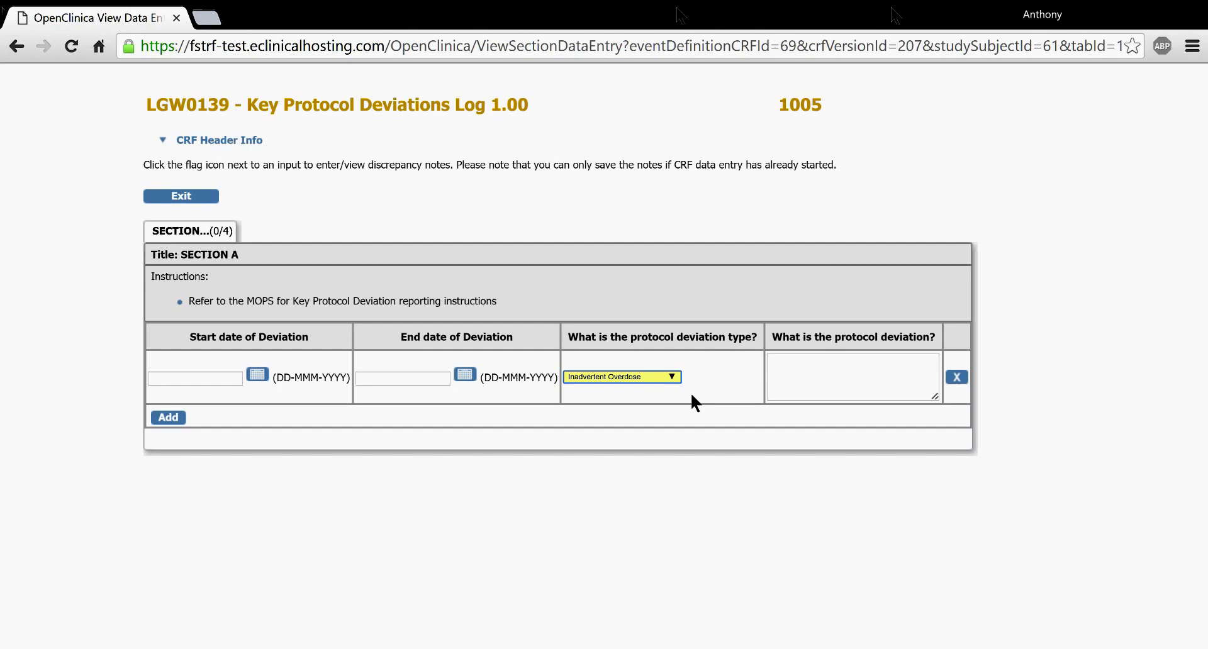
click(838, 382)
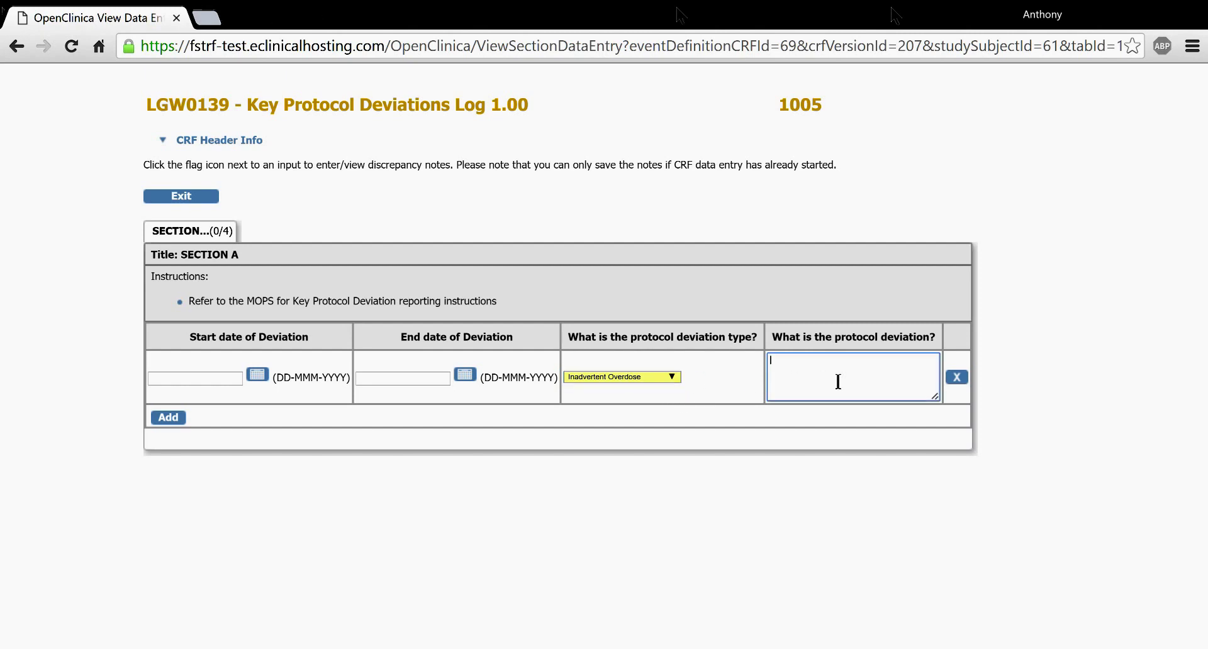
click(675, 378)
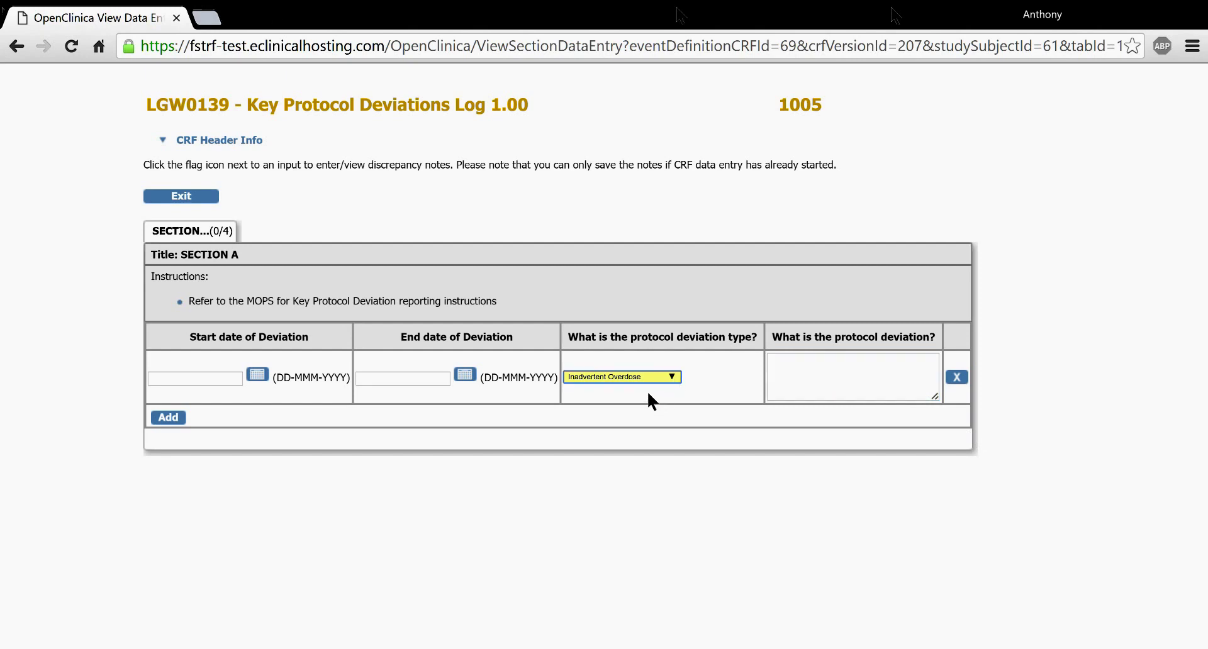
key(Up)
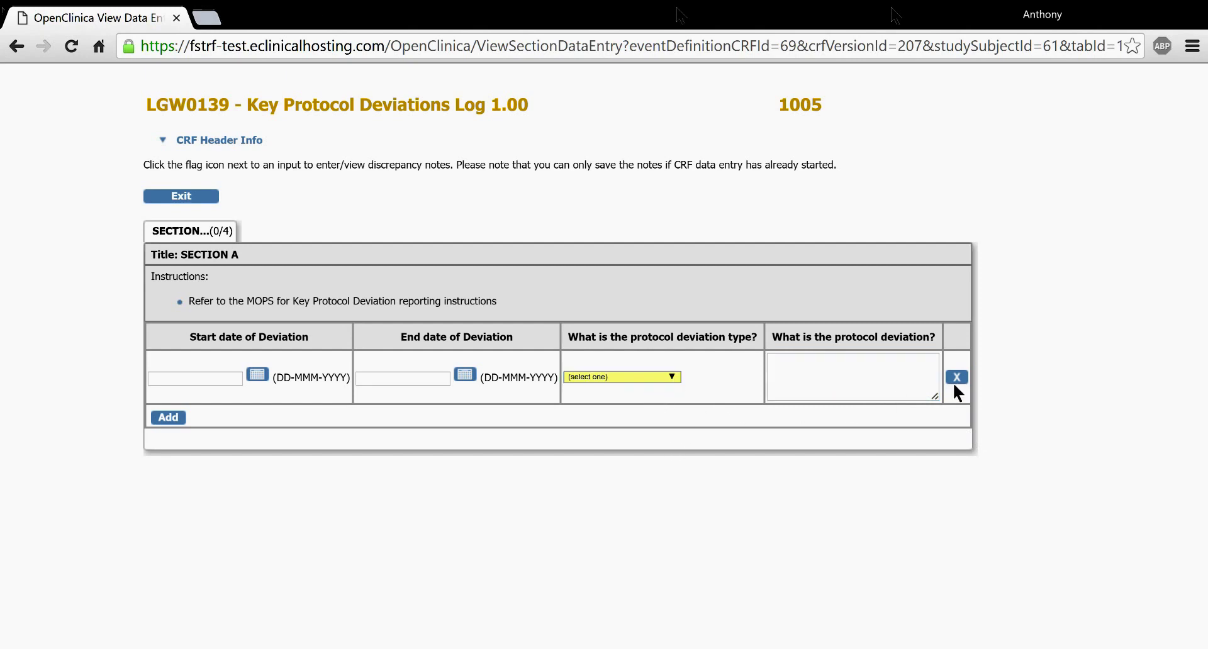
Step: Add three blank lines to the Key Protocol Deviations Log, and exit the form
click(168, 418)
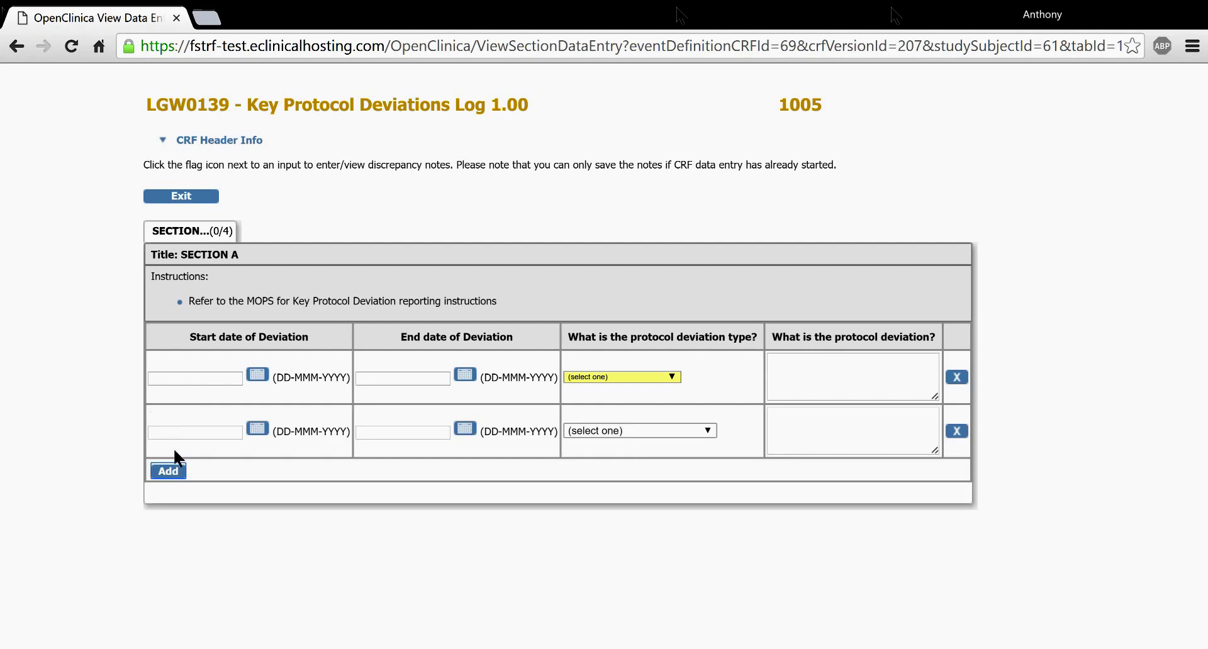
click(168, 471)
click(170, 526)
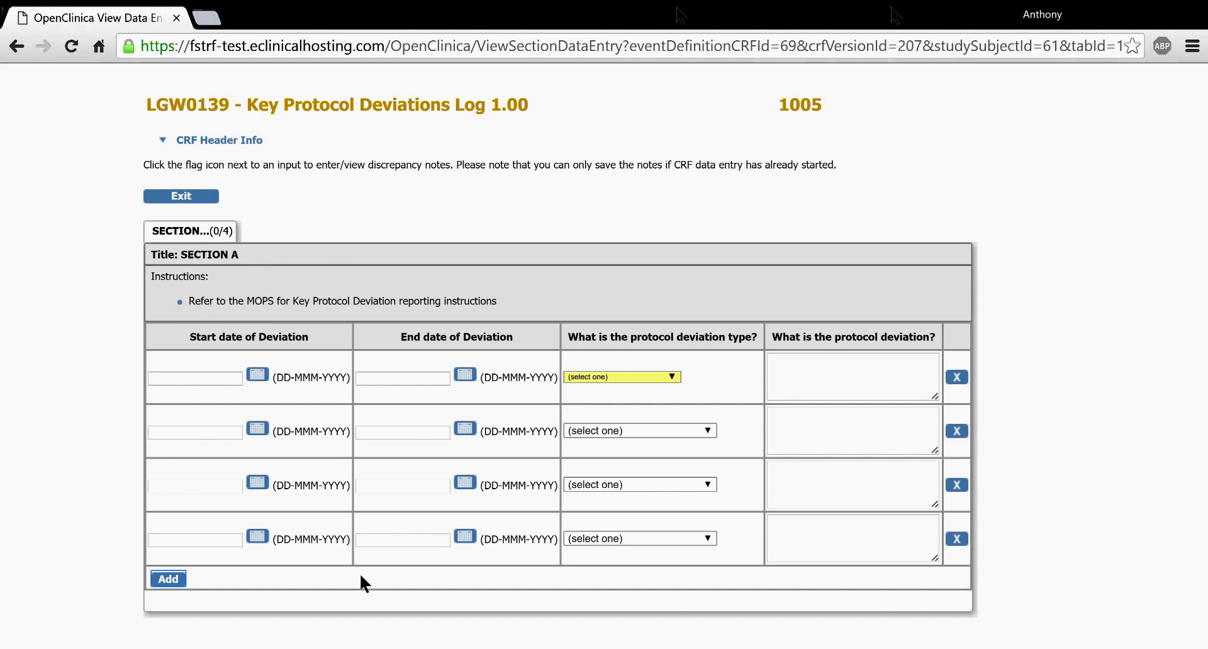
click(198, 197)
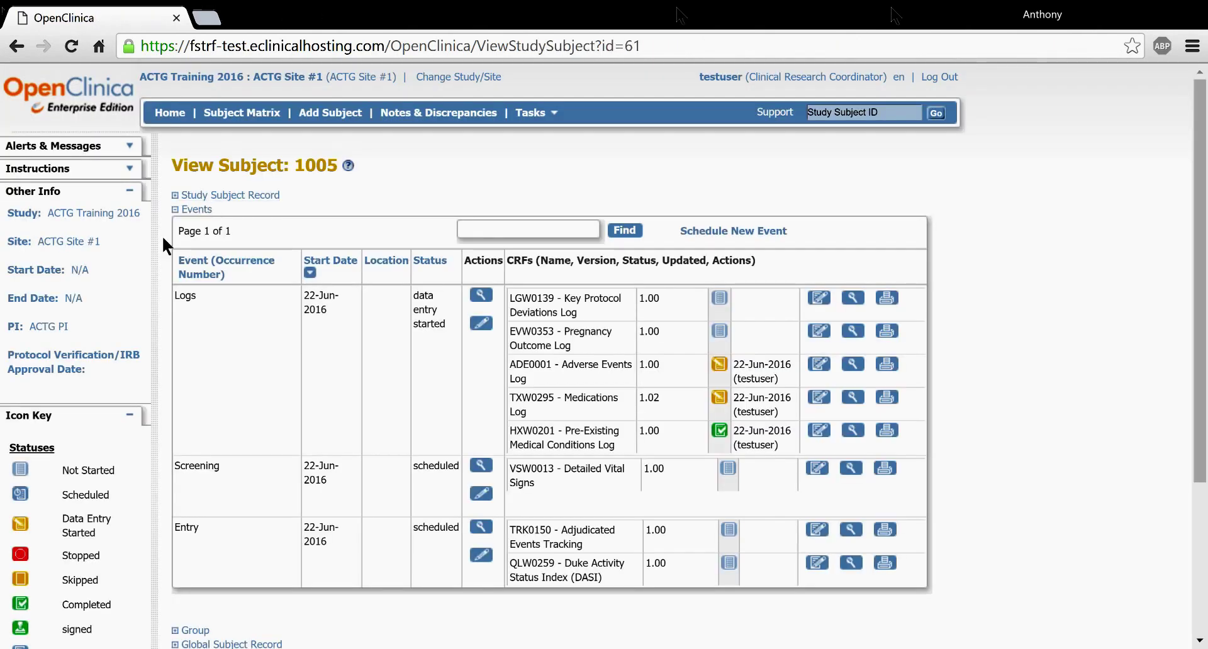
Step: Open the EVW0353 Pregnancy Outcome Log for viewing, and check its outcome date, gestational age, pregnancy outcome and other-specify fields
click(859, 333)
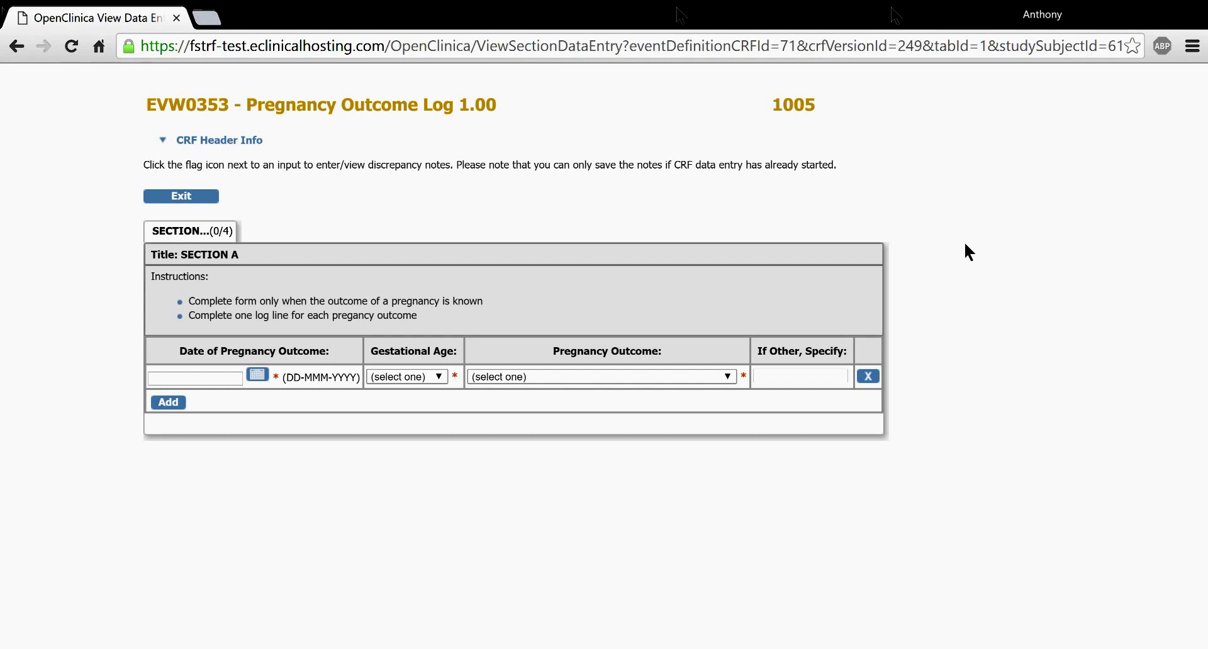
click(230, 386)
click(413, 377)
click(523, 376)
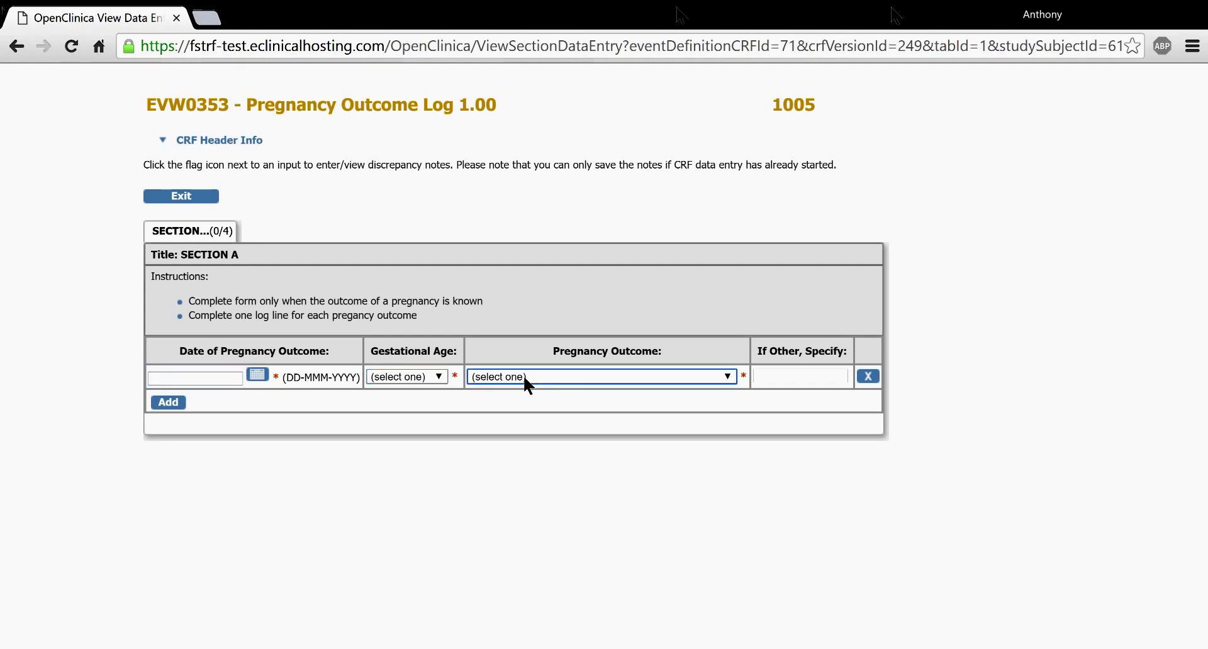
click(812, 452)
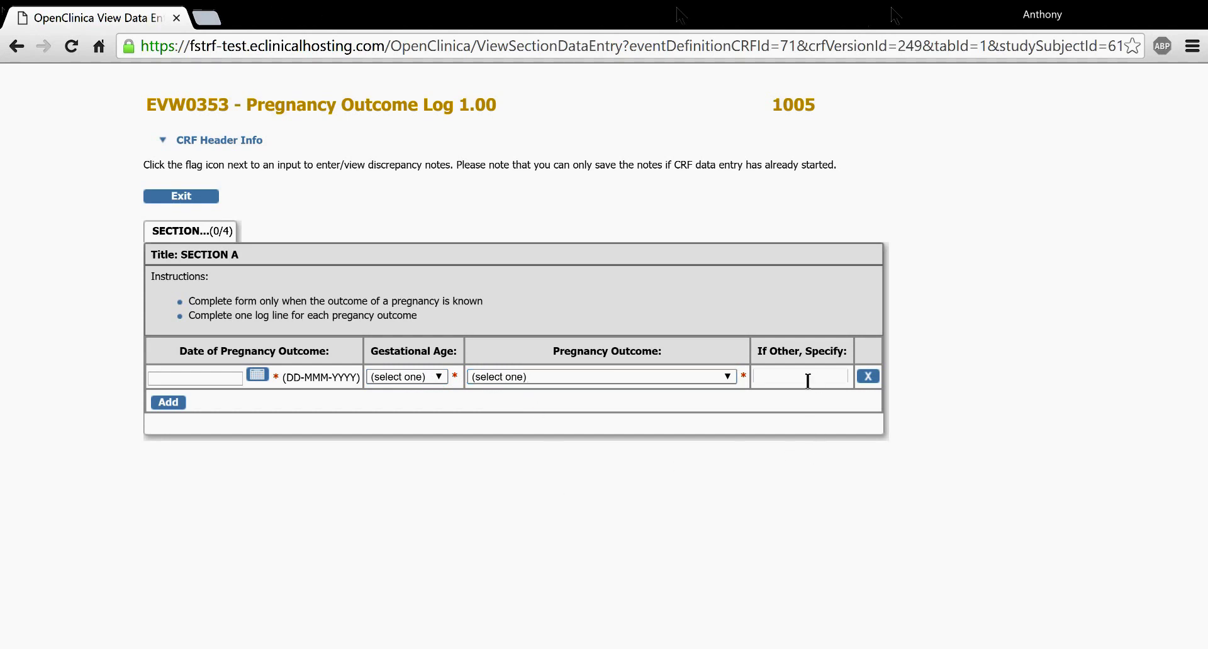
click(807, 381)
click(787, 428)
Step: Add six blank lines to the Pregnancy Outcome Log, and exit the form
click(168, 406)
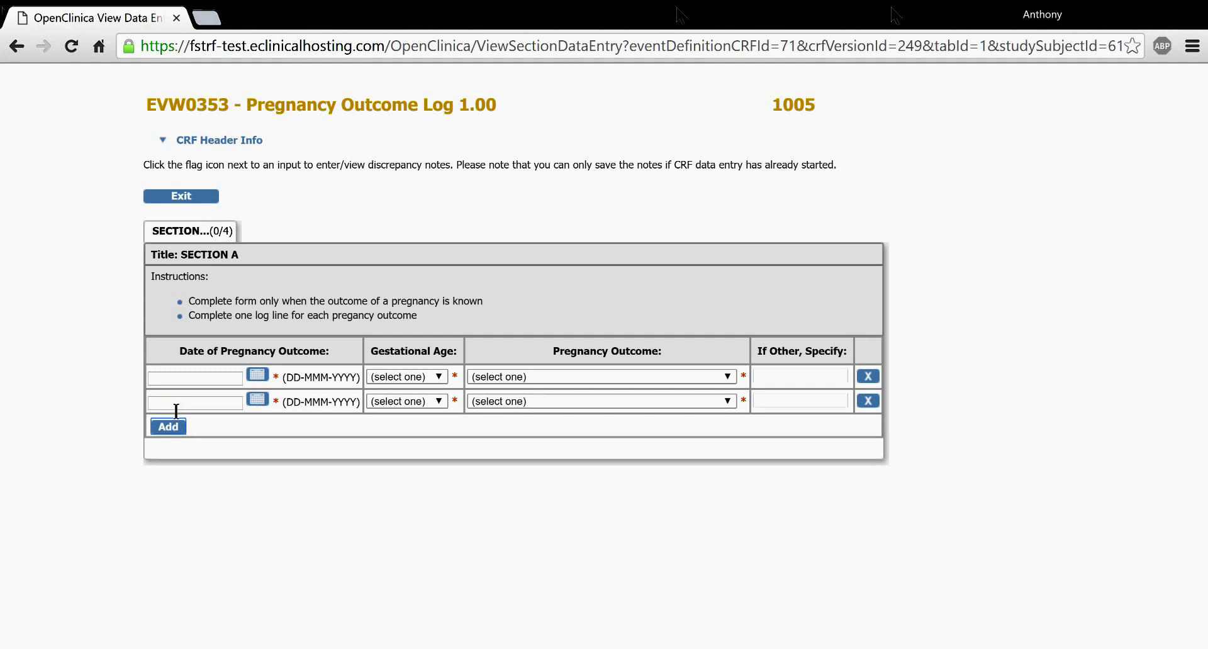
click(171, 427)
click(168, 451)
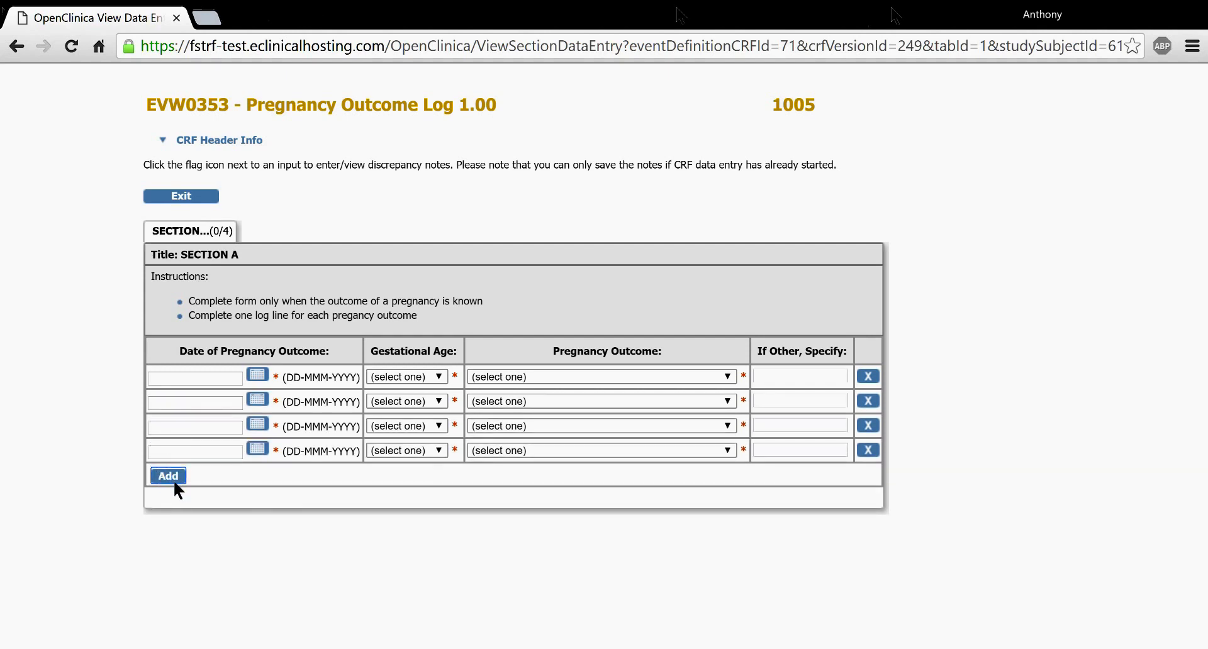
click(171, 477)
click(170, 501)
click(168, 526)
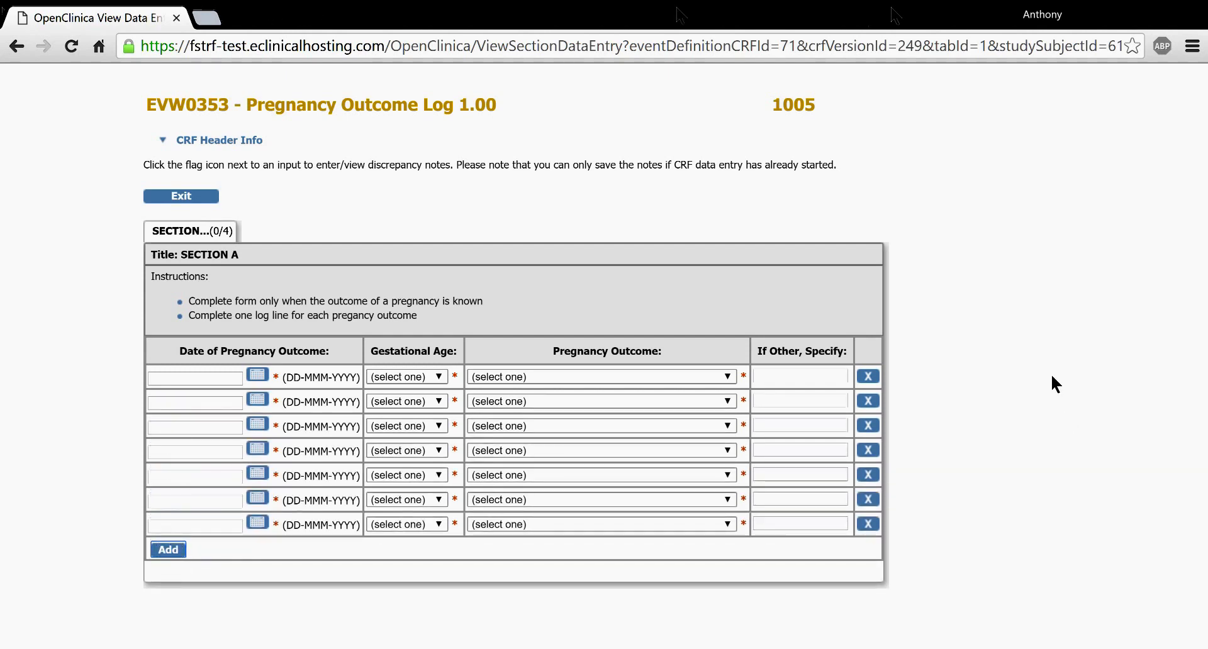
click(170, 200)
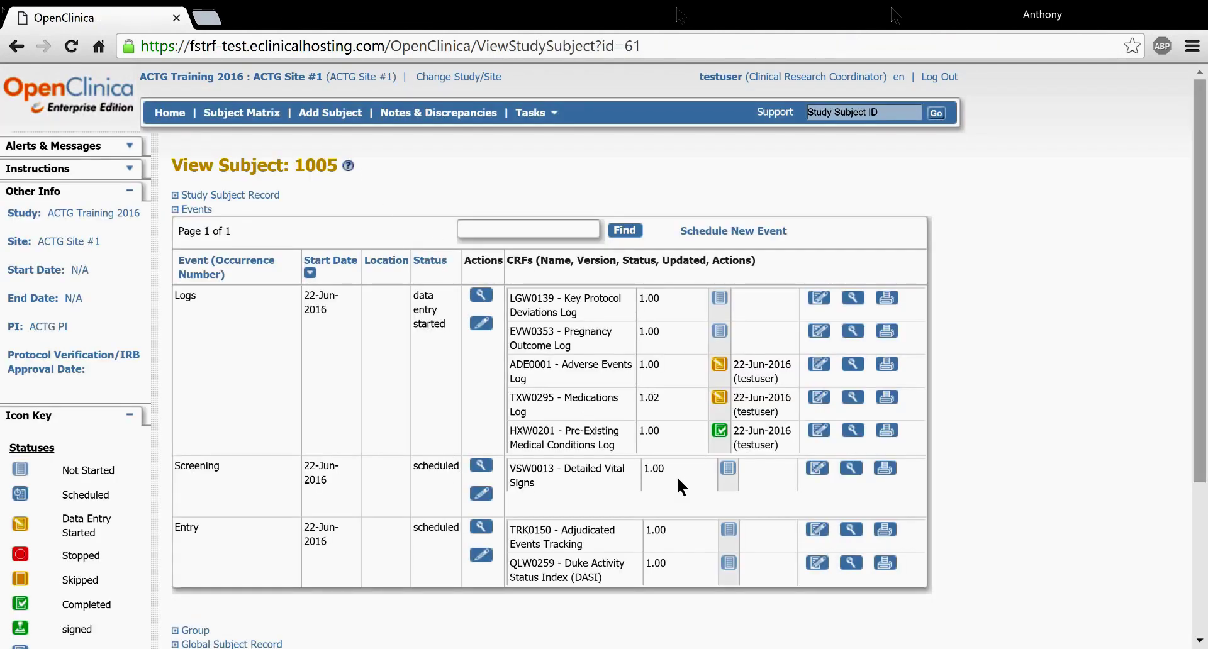
Step: Open the Logs event's overview for subject 1005 and check its list of CRFs
click(486, 300)
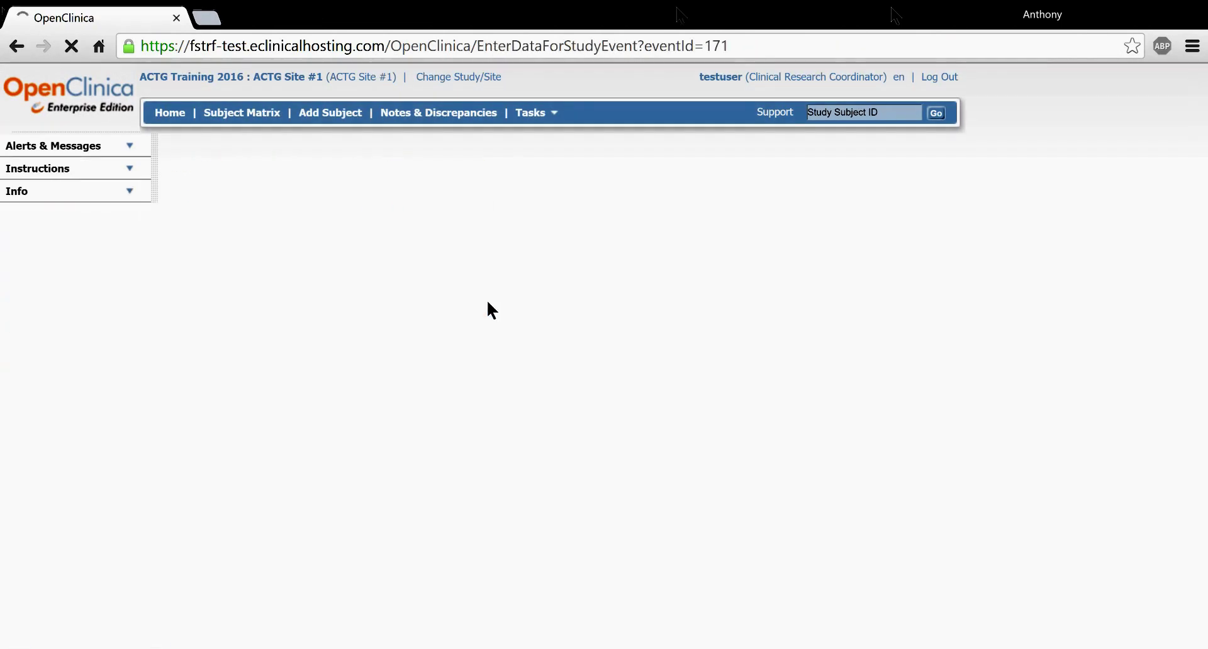
scroll(867, 311, down, 3)
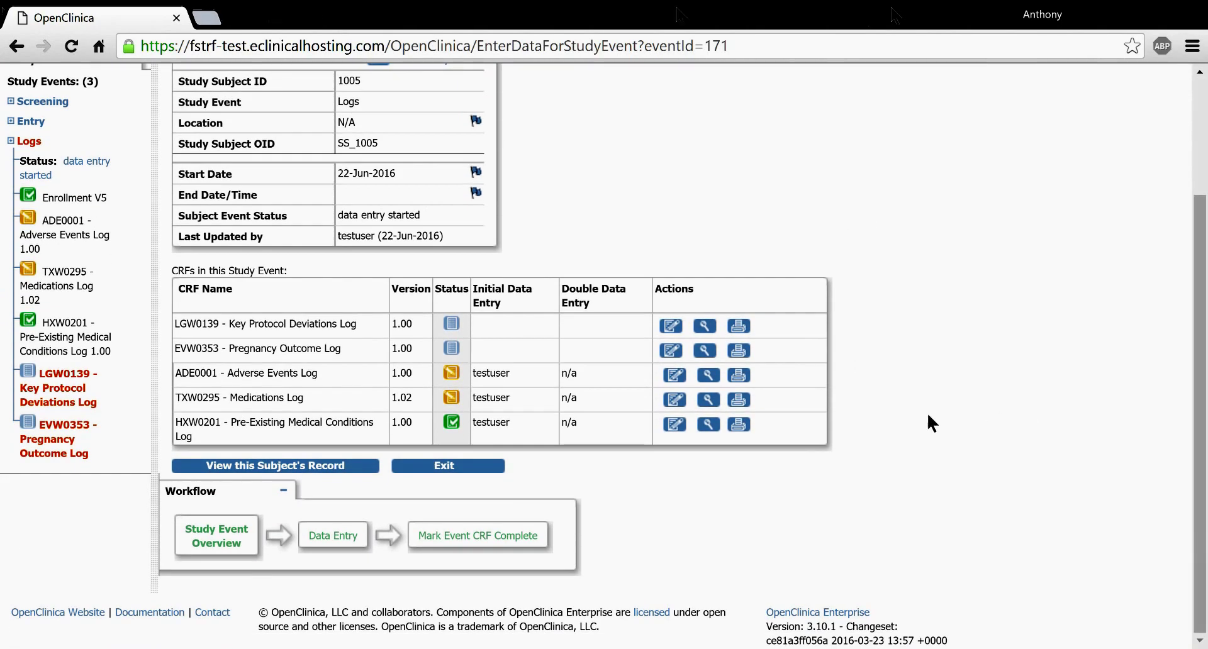